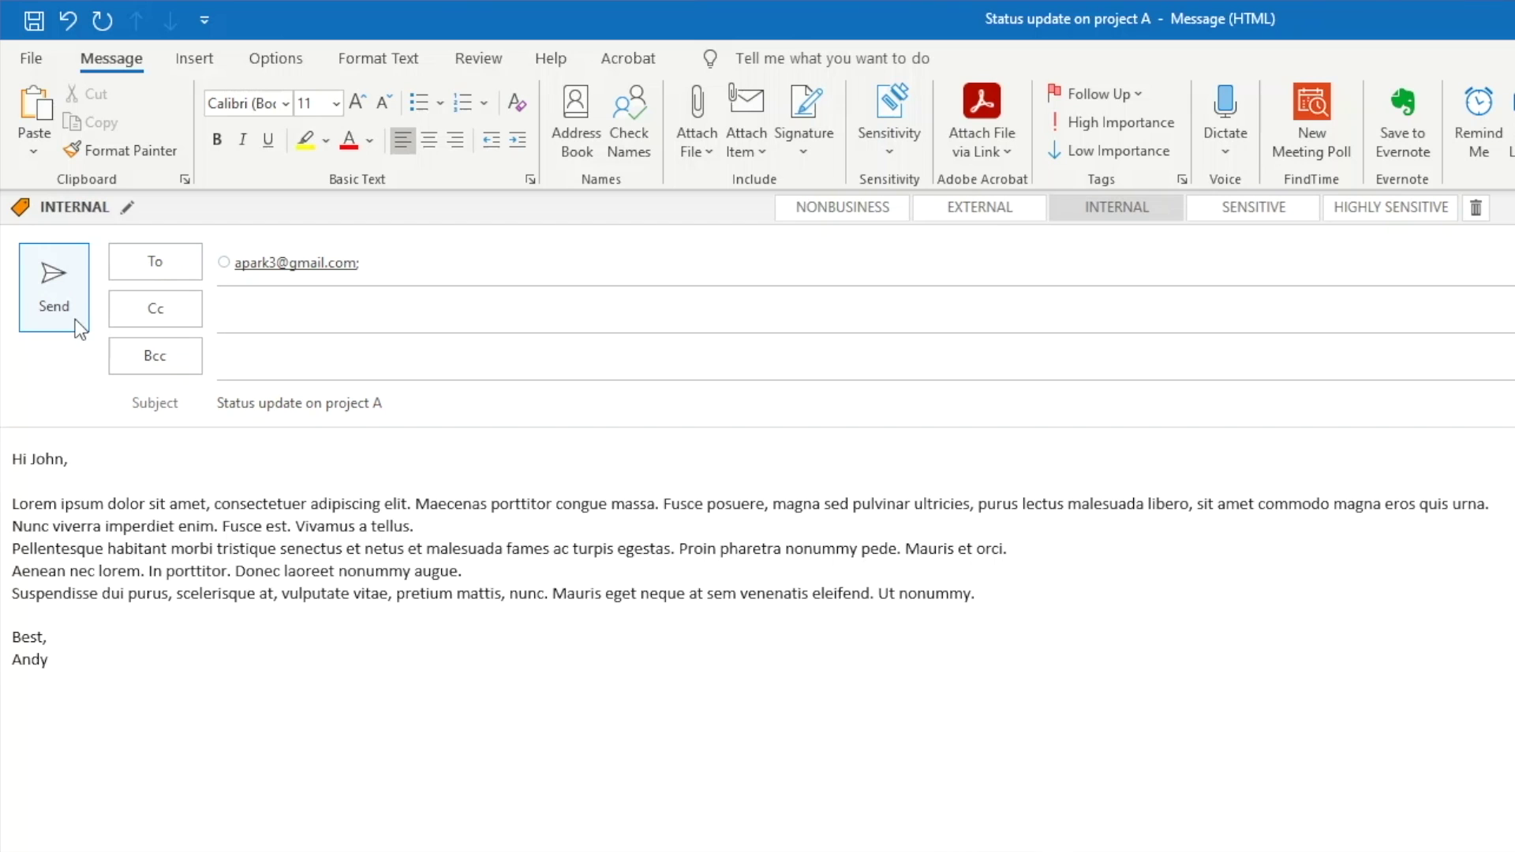
Step: Send the 'Status update on project A' email and return to the Inbox
{"action": "left_click", "coordinate": [74, 319]}
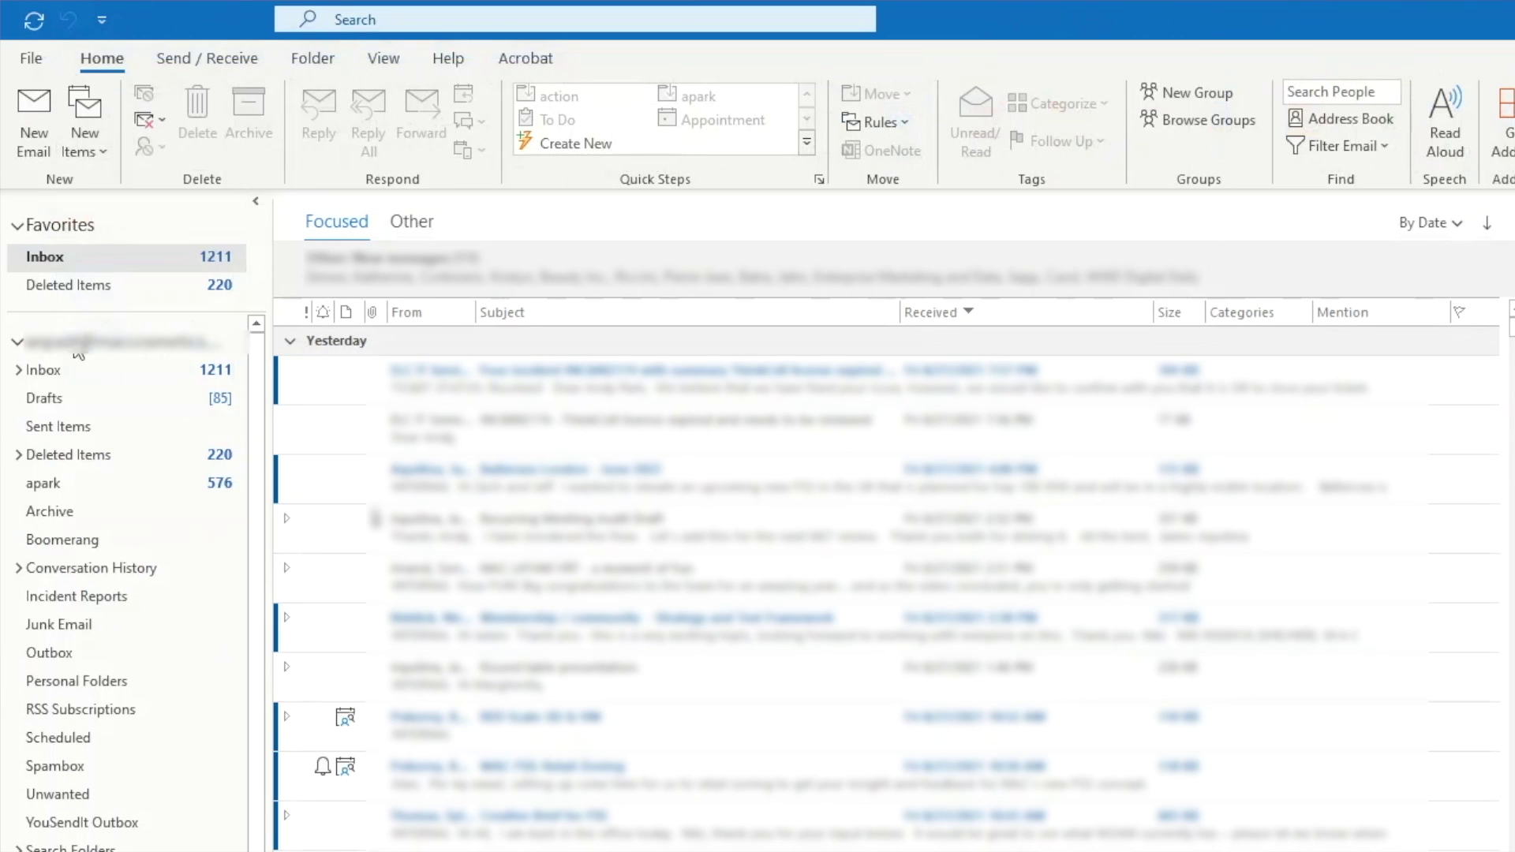
Step: Open 'Status update on project A' from Sent Items, keep the full ribbon showing, and choose Recall This Message
{"action": "left_click", "coordinate": [66, 426]}
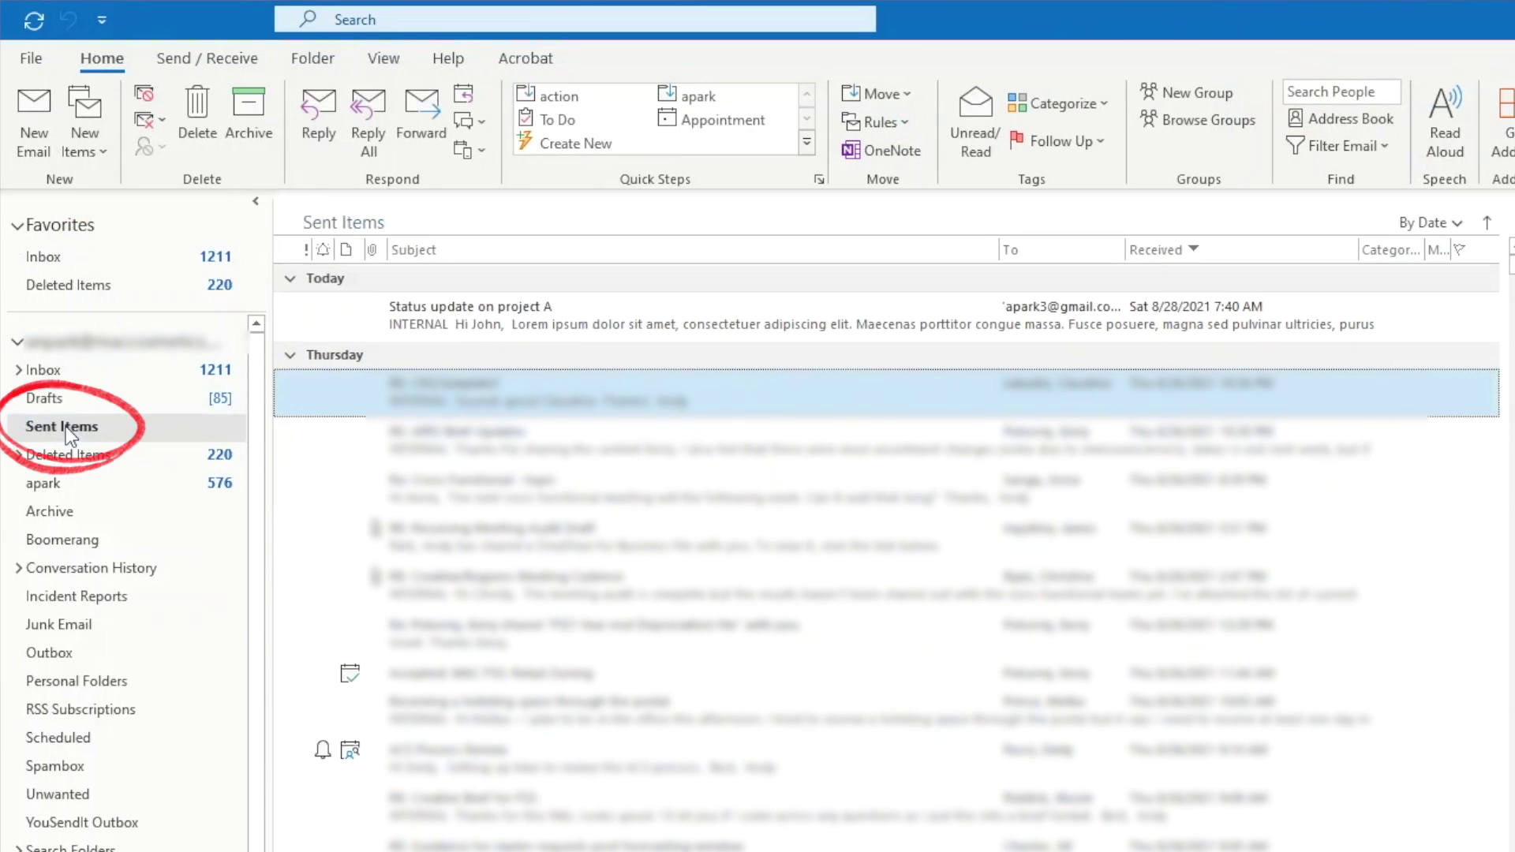
{"action": "double_click", "coordinate": [517, 325]}
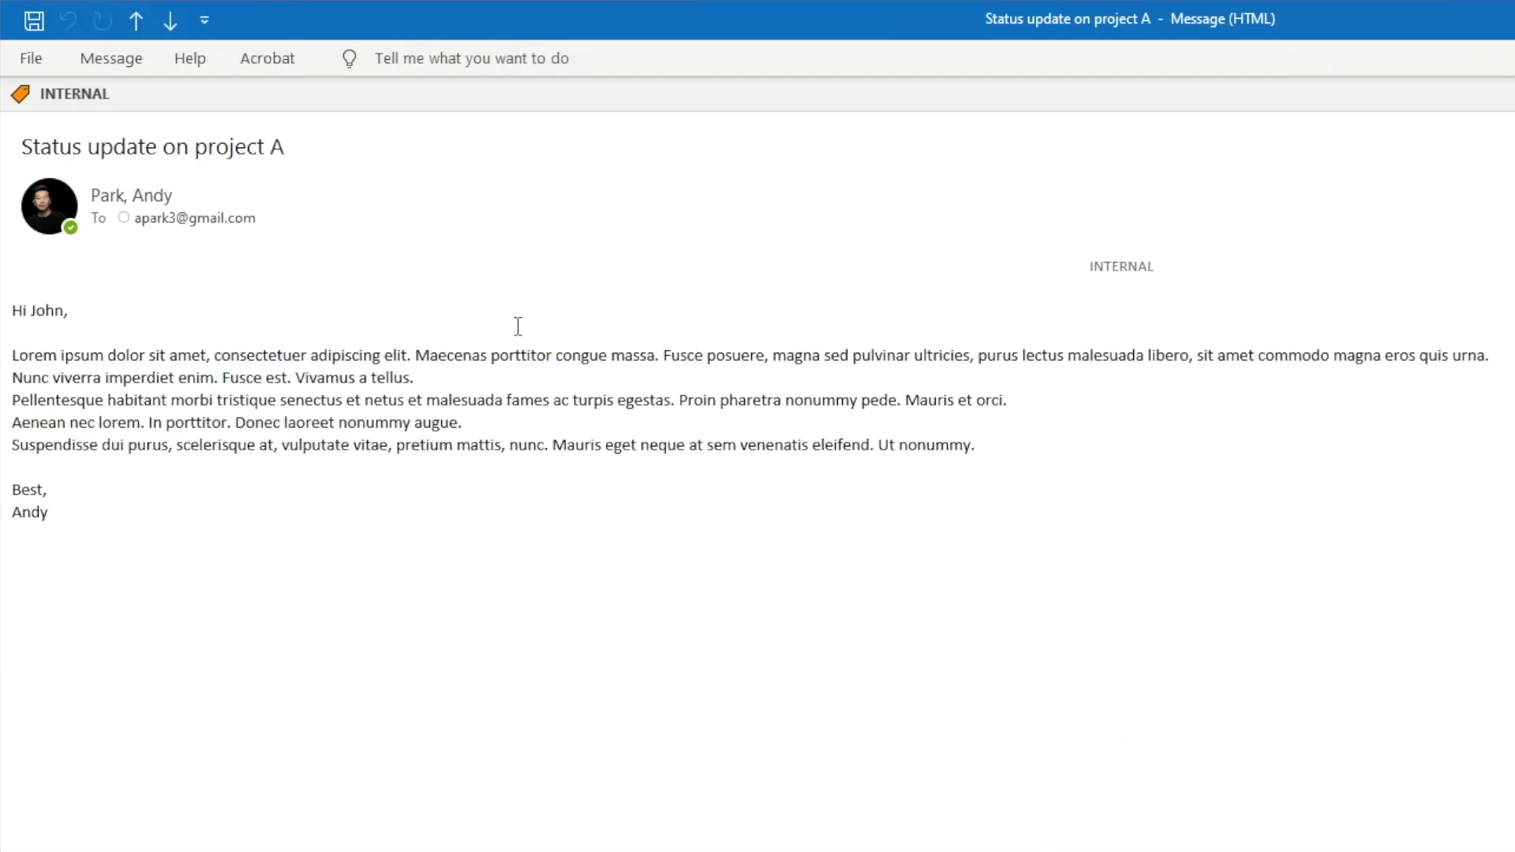
{"action": "left_click", "coordinate": [1424, 22]}
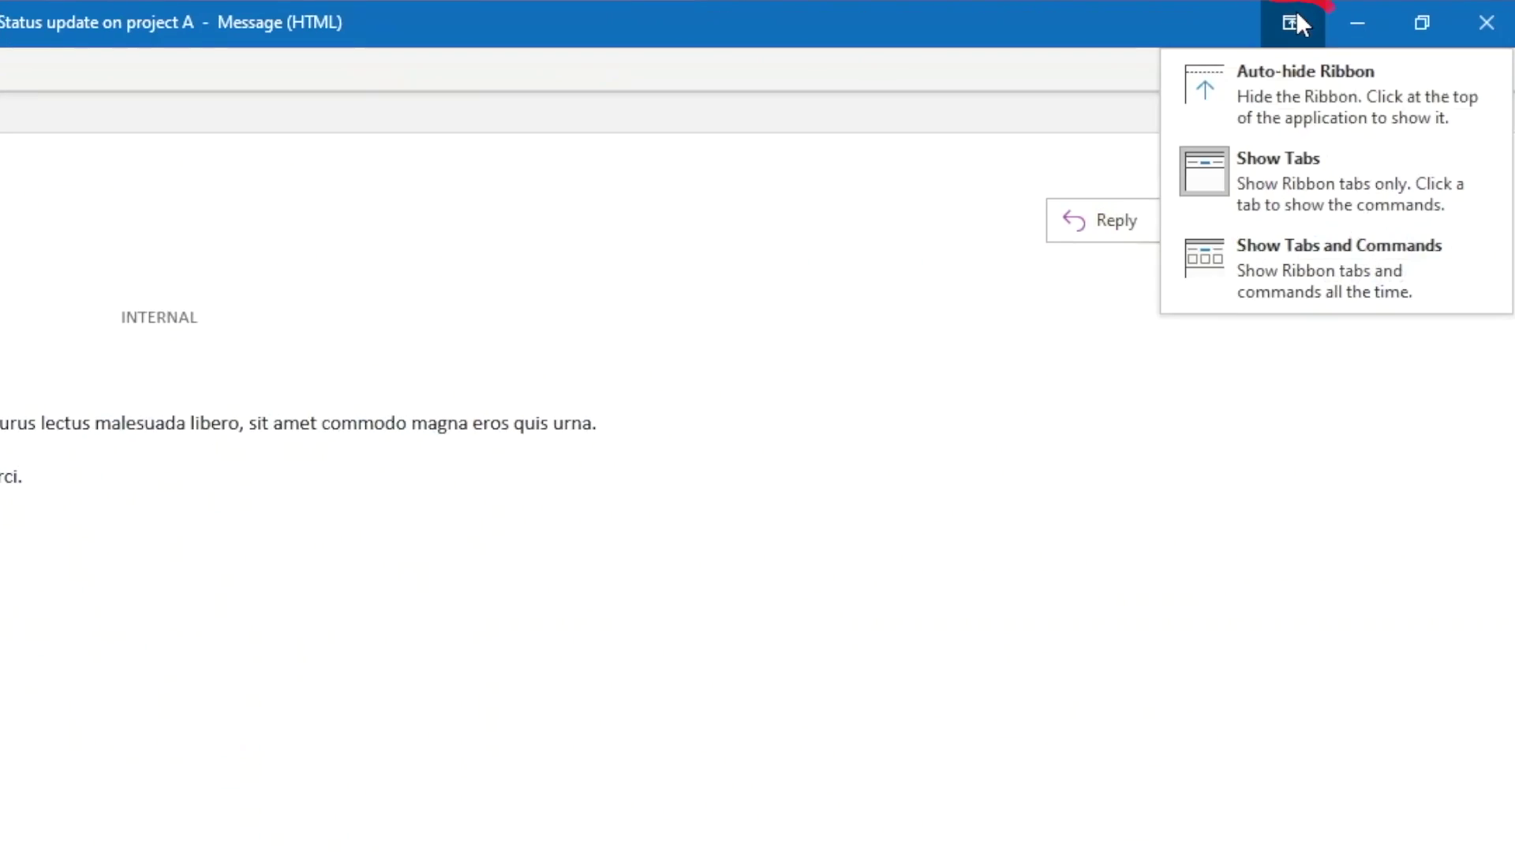
{"action": "left_click", "coordinate": [1259, 252]}
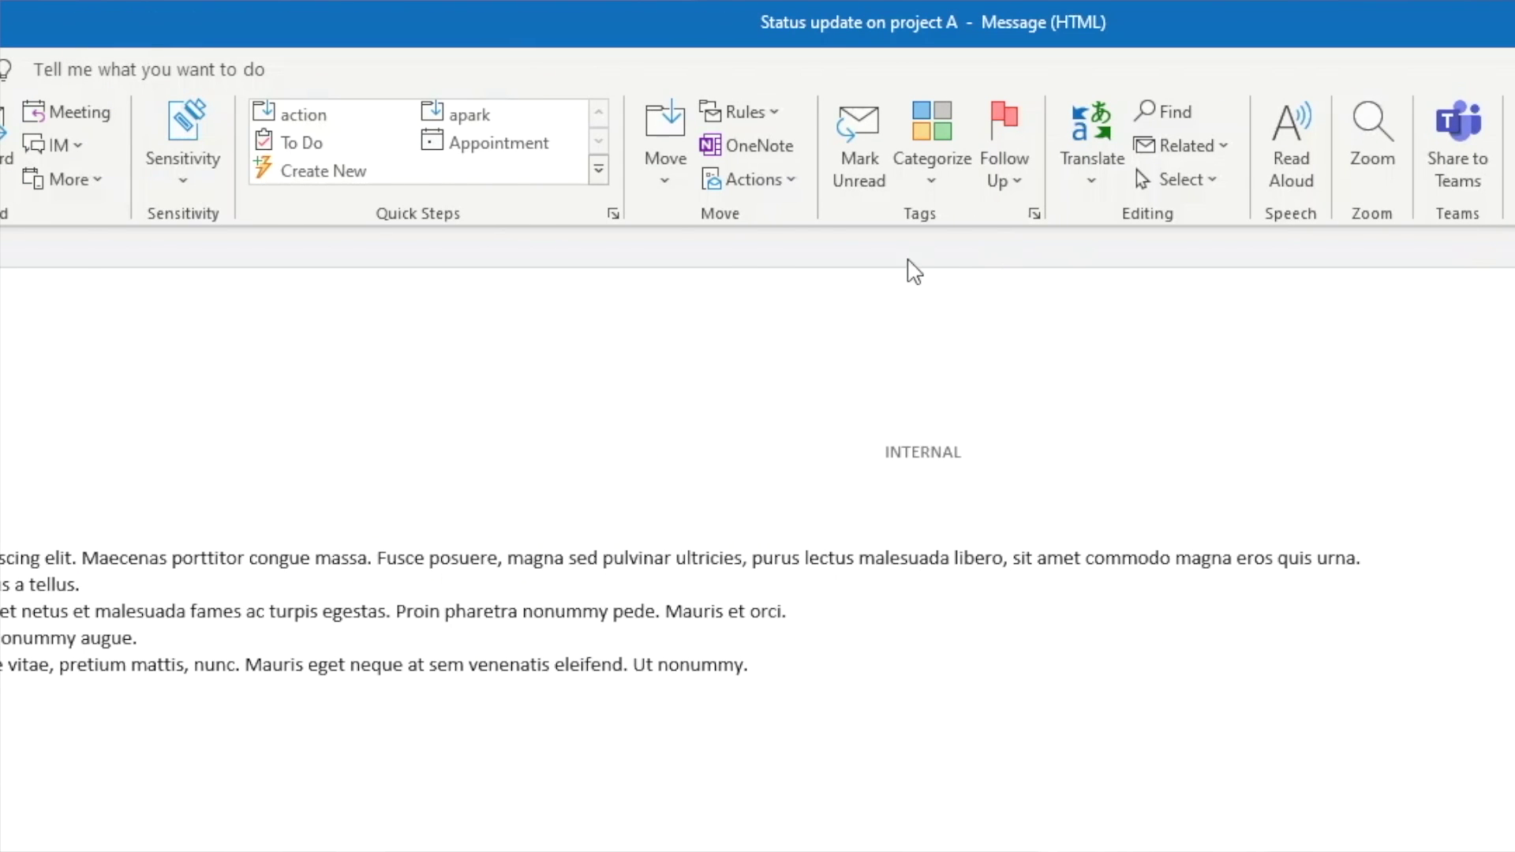
{"action": "left_click", "coordinate": [754, 180]}
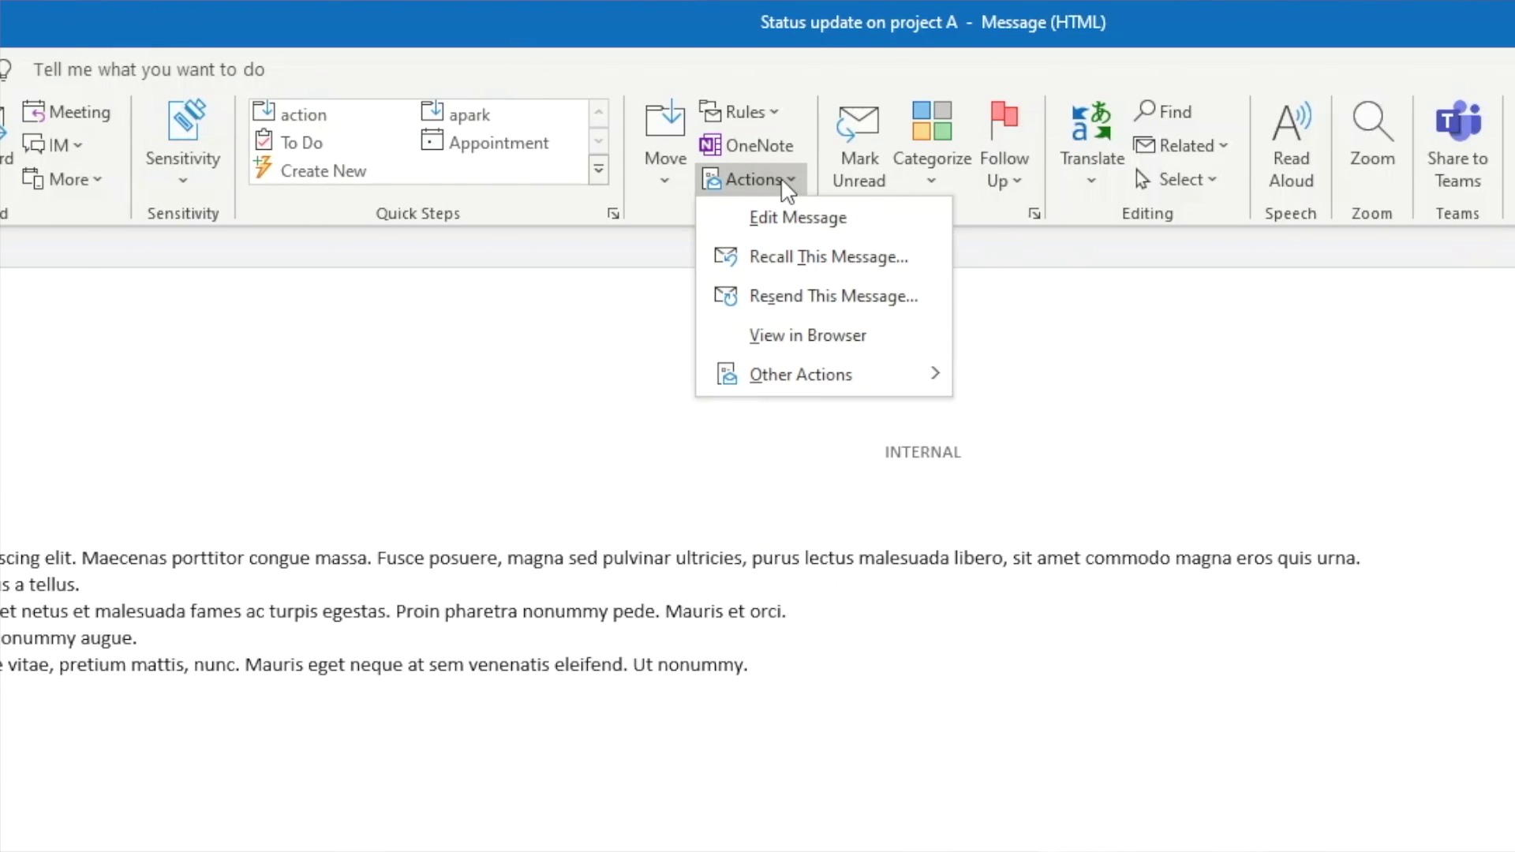
{"action": "left_click", "coordinate": [820, 257]}
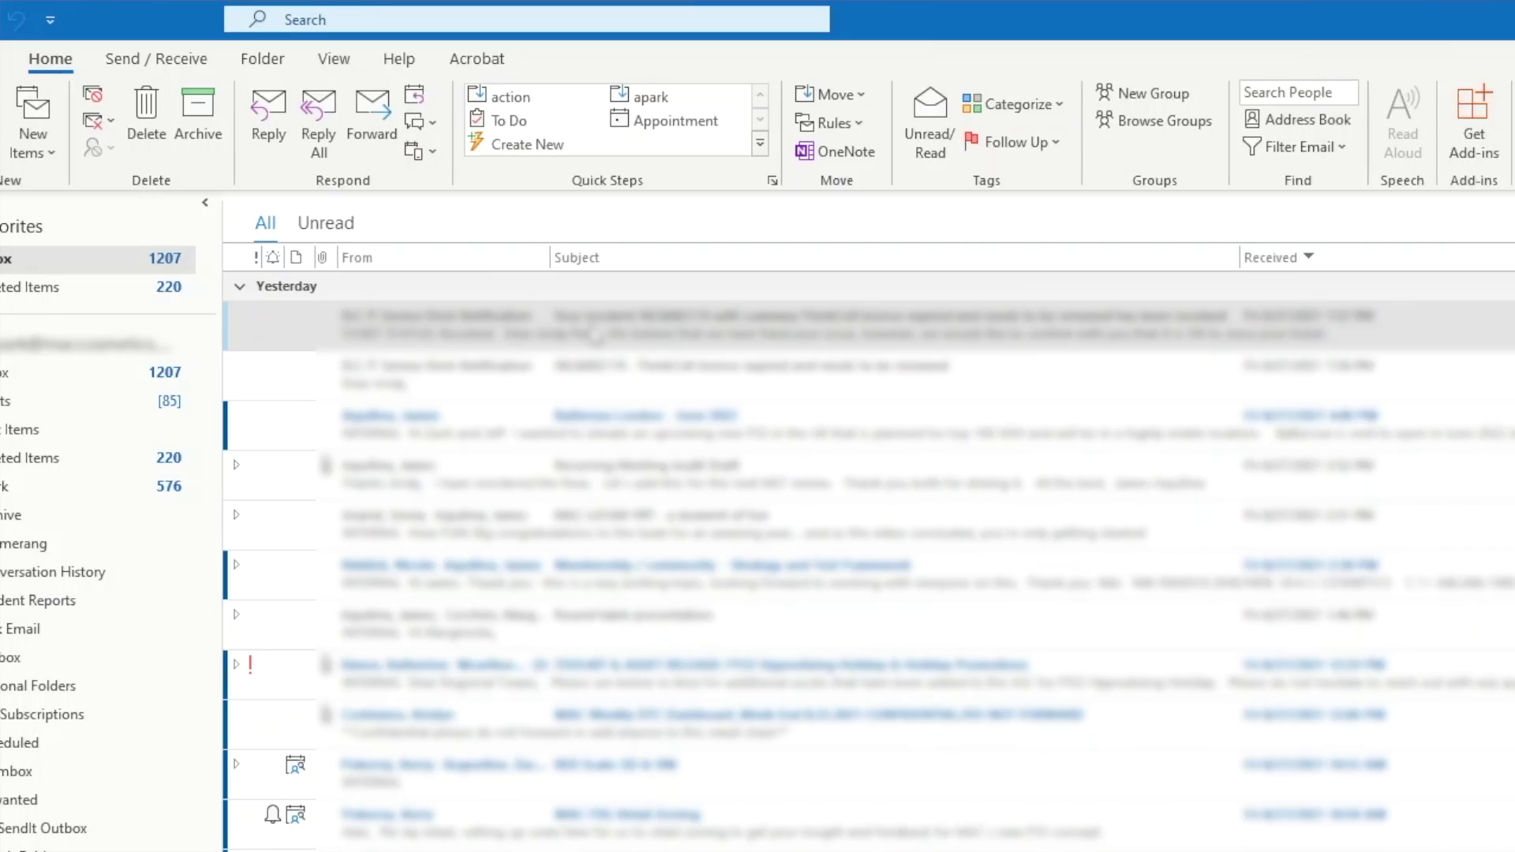
Step: In Rules and Alerts, start an 'Apply rule on messages I send' rule with no conditions
{"action": "left_click", "coordinate": [855, 122]}
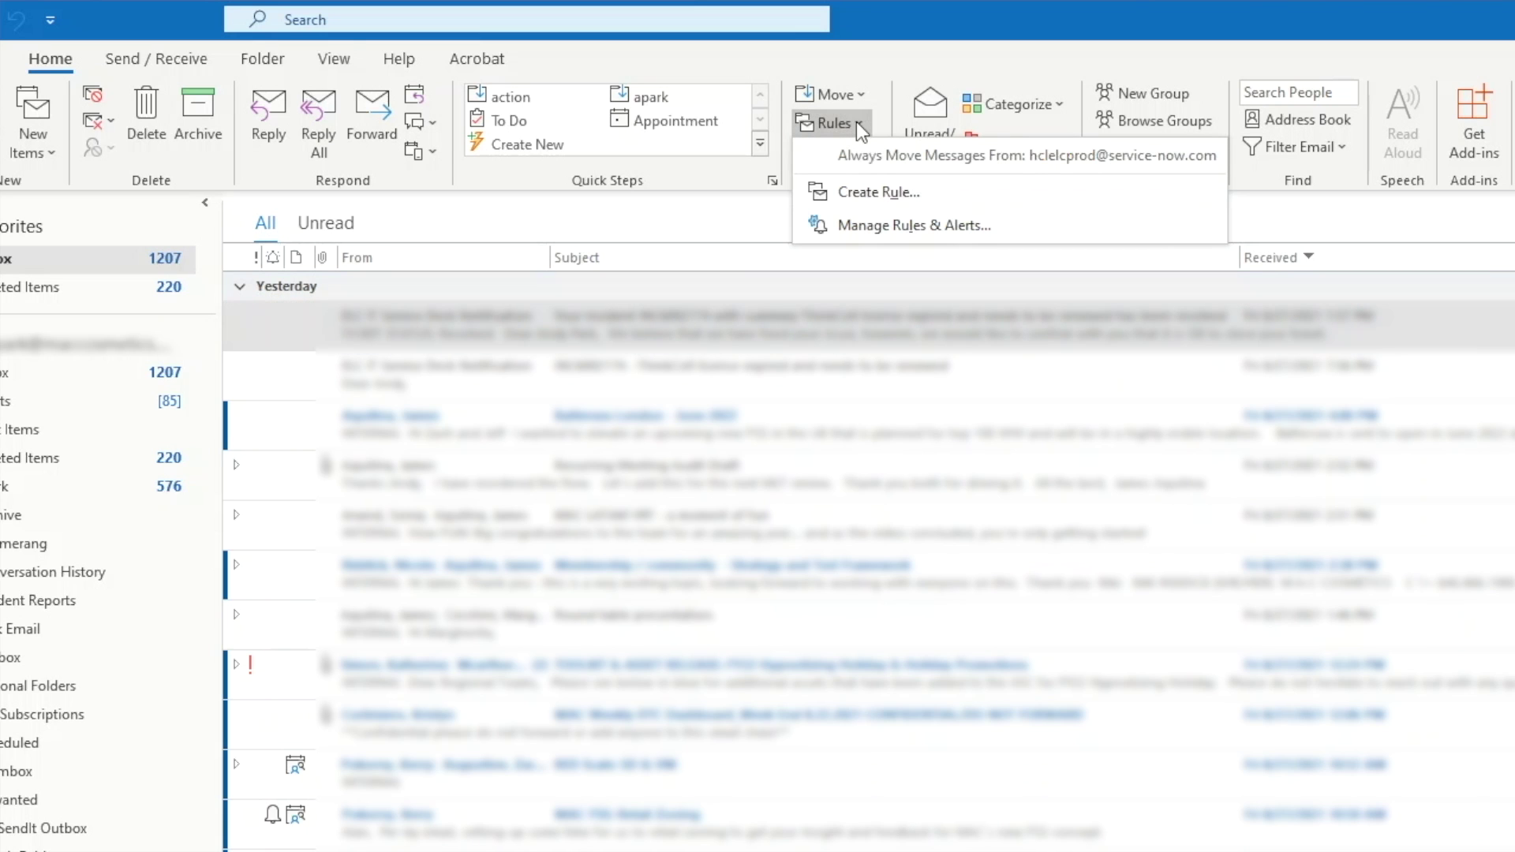
{"action": "left_click", "coordinate": [976, 224]}
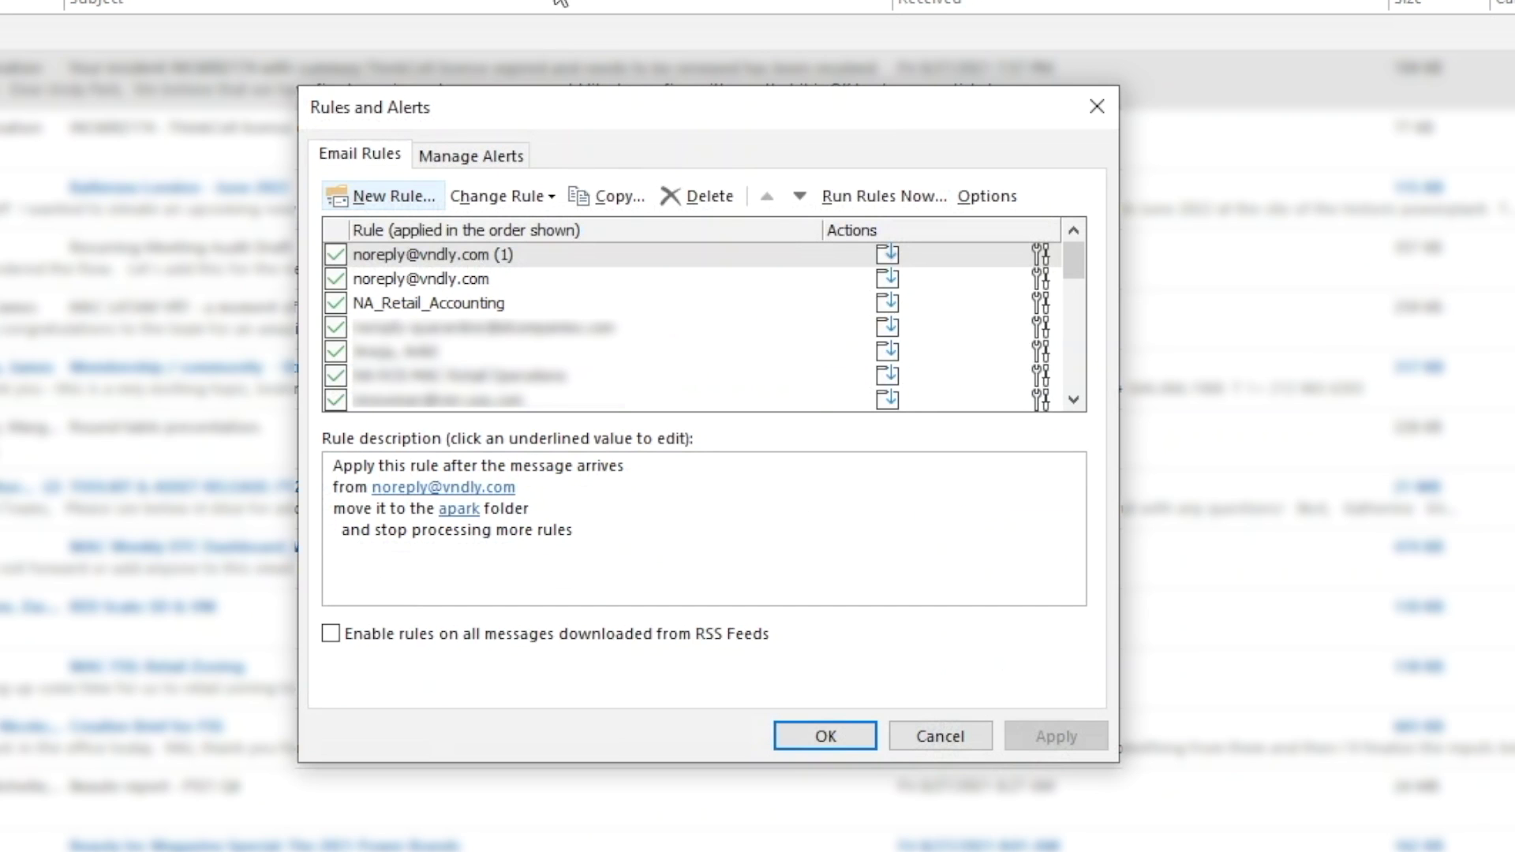
{"action": "left_click", "coordinate": [424, 204]}
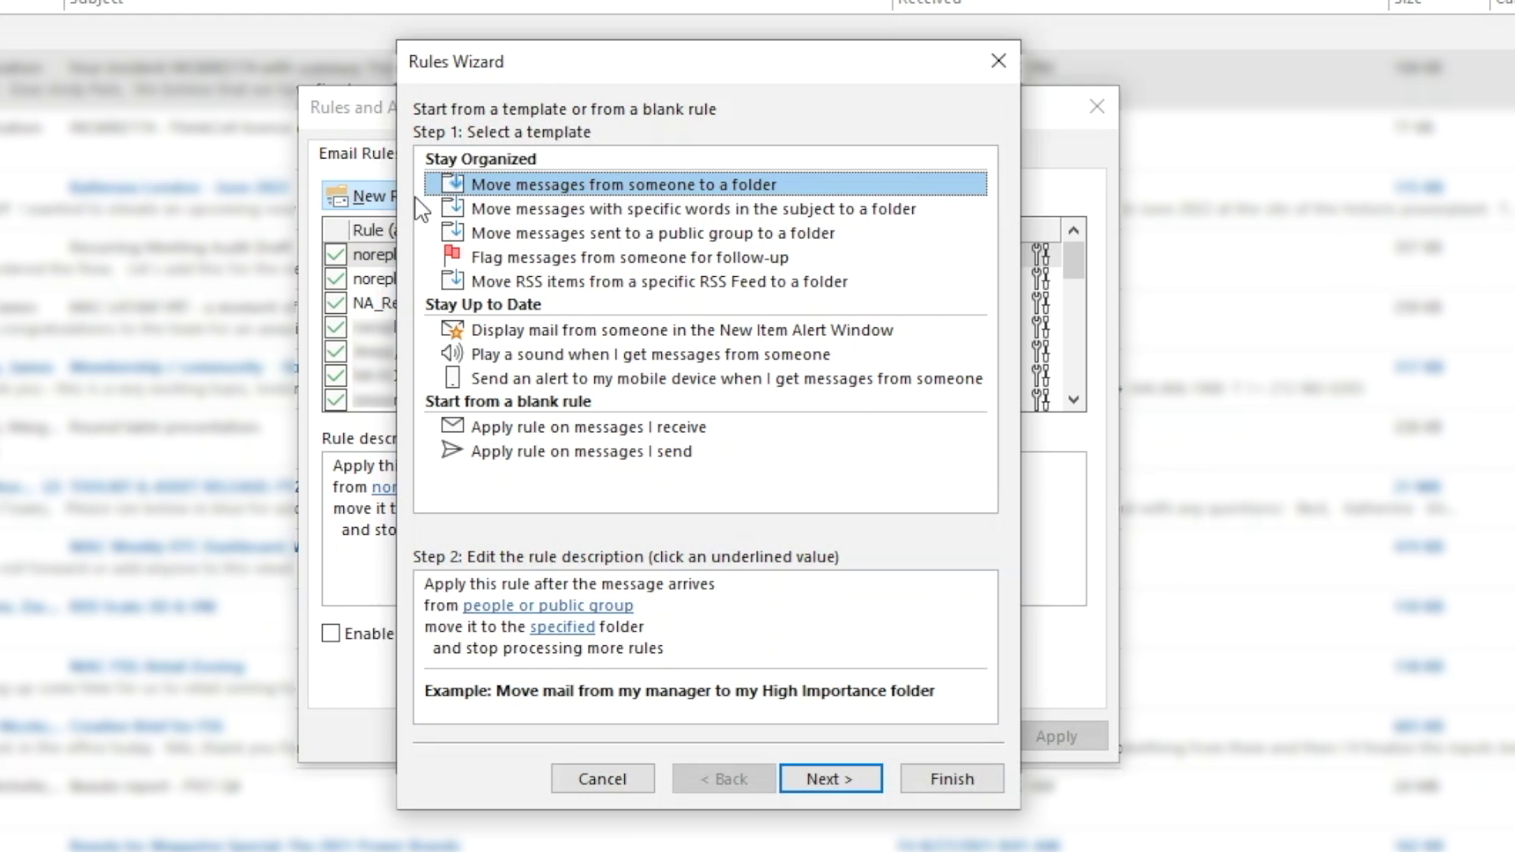
{"action": "left_click", "coordinate": [615, 453]}
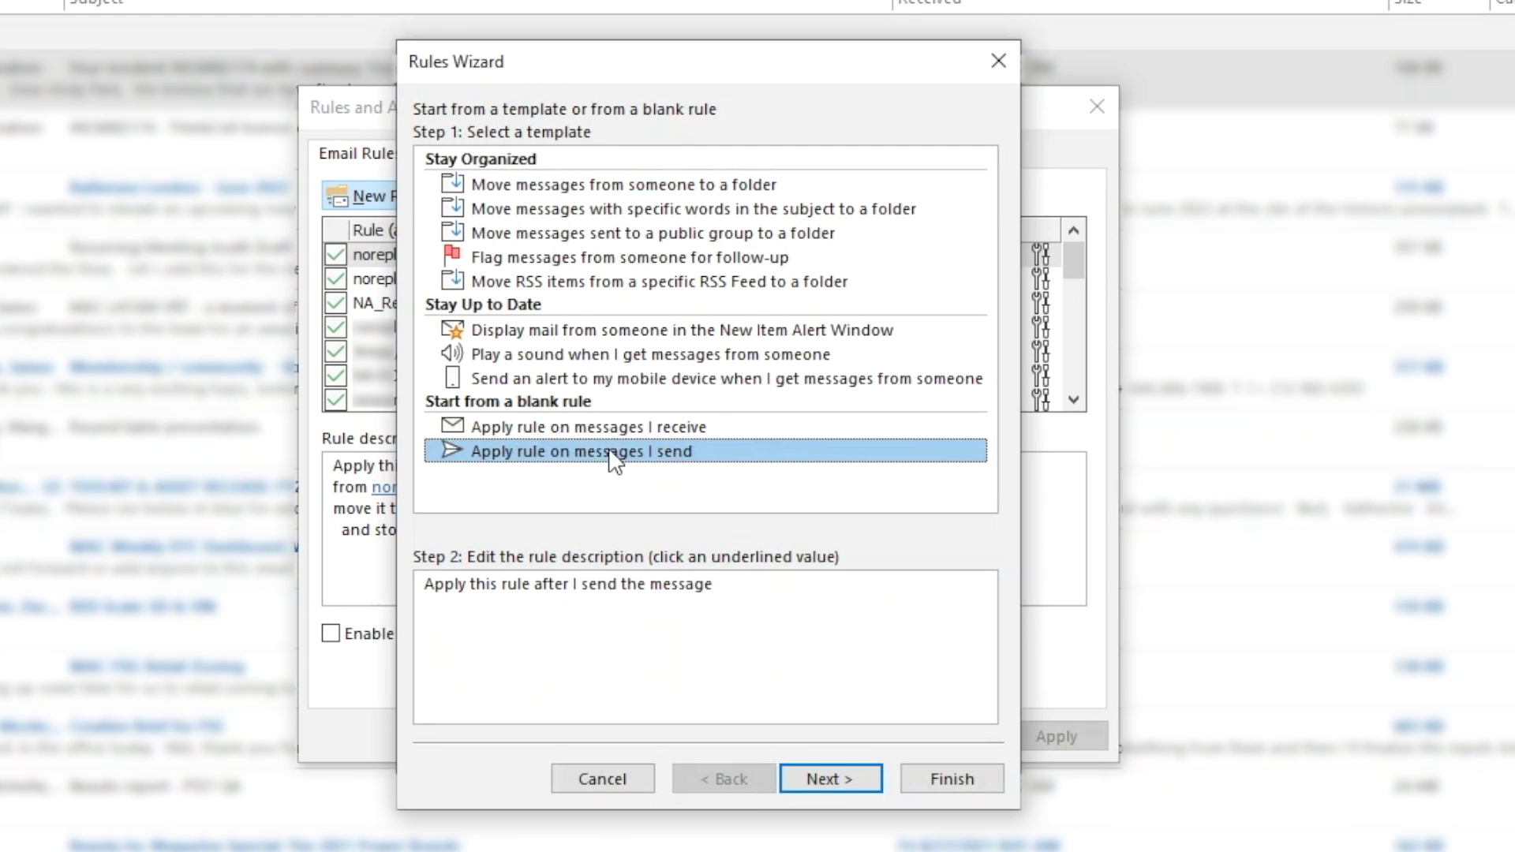
{"action": "left_click", "coordinate": [830, 780]}
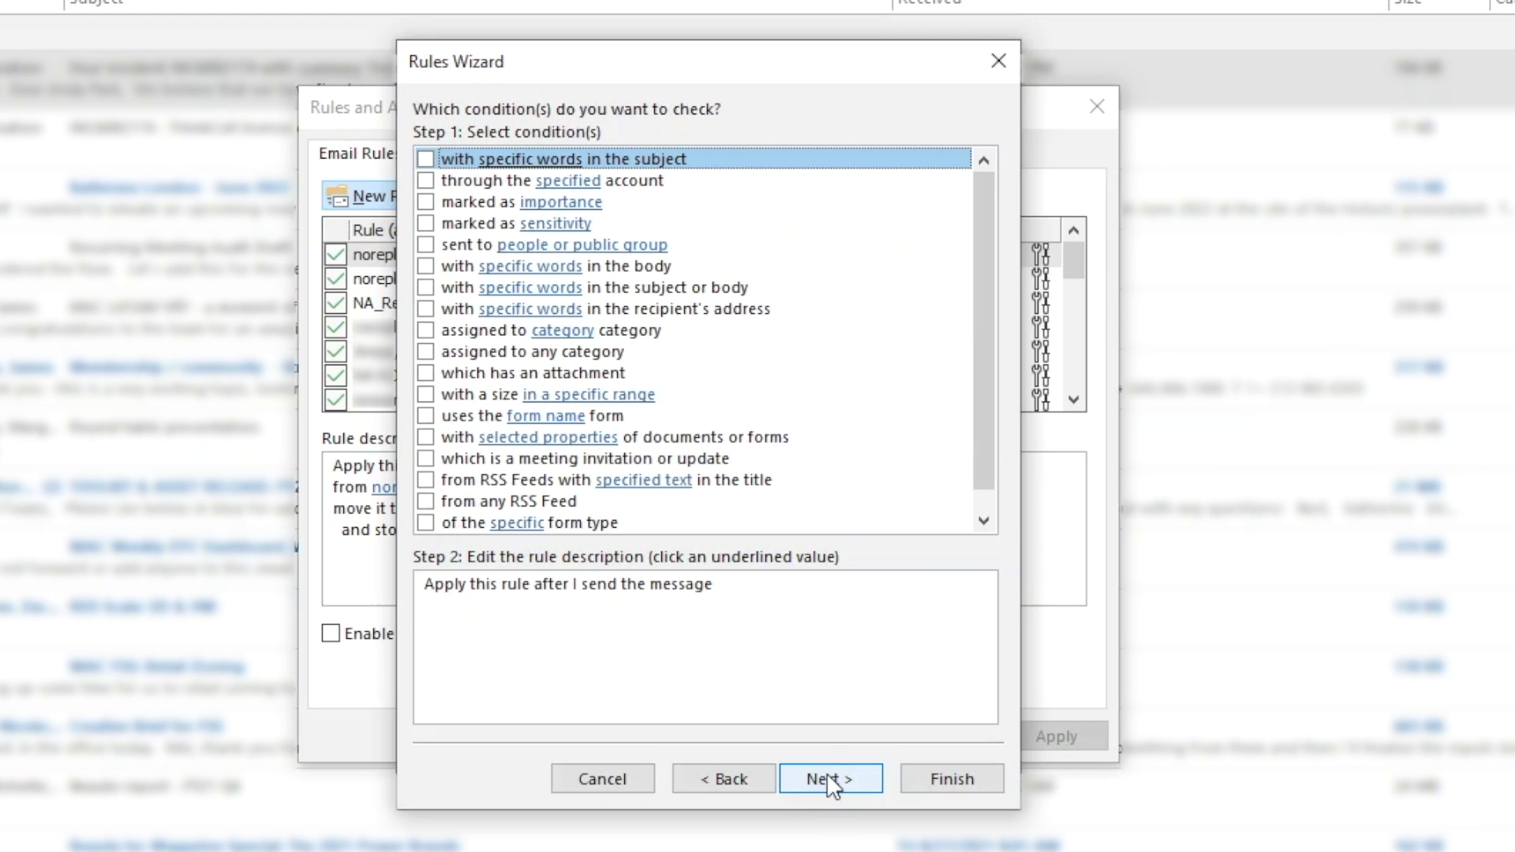
{"action": "left_click", "coordinate": [830, 780]}
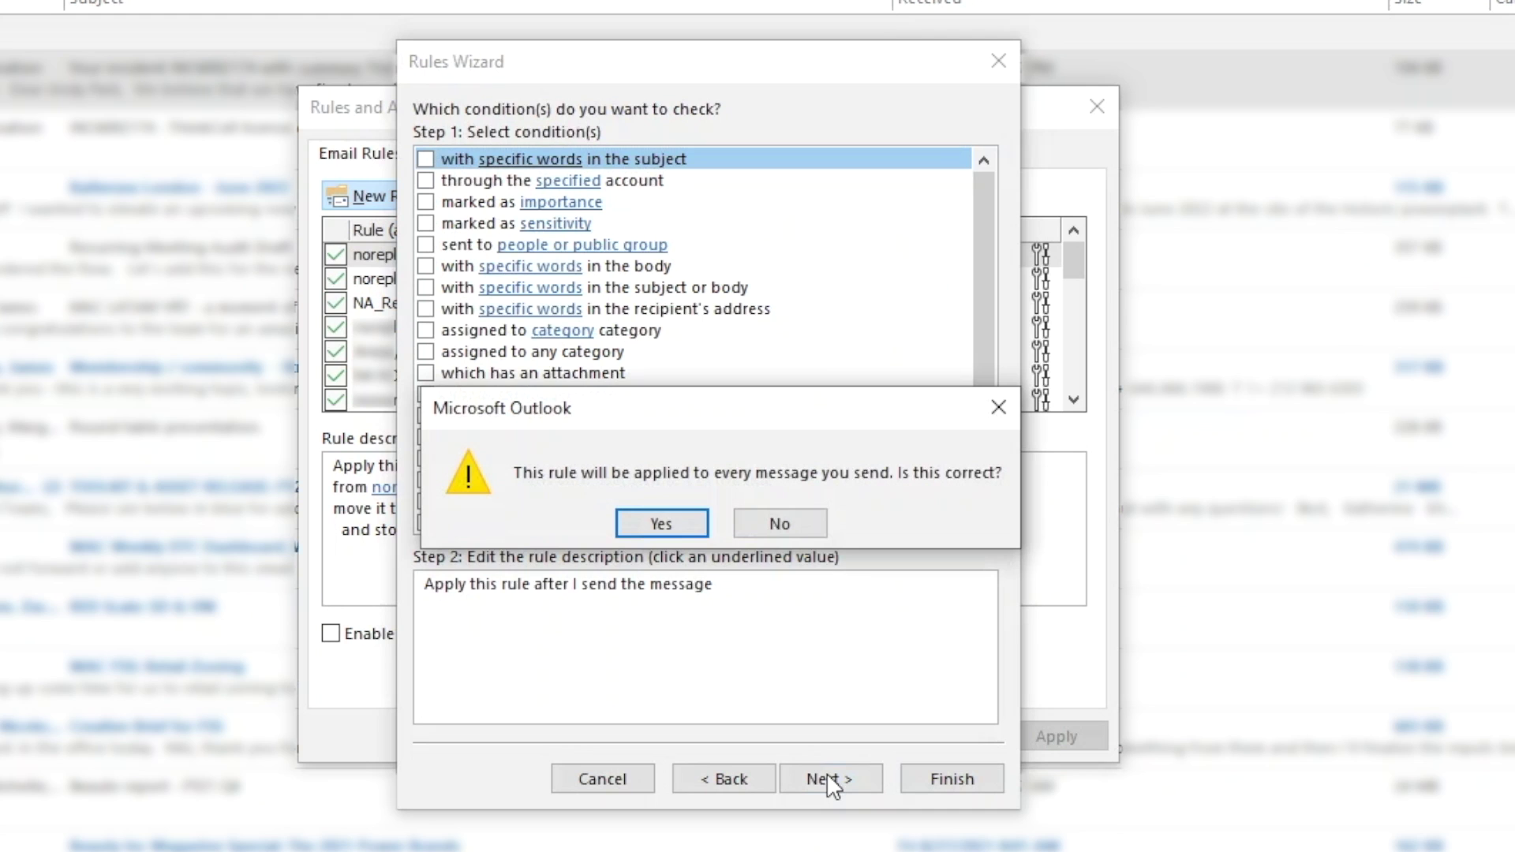
Step: Confirm the rule covers every sent message and make it defer delivery by 2 minutes, with no exceptions
{"action": "left_click", "coordinate": [691, 519]}
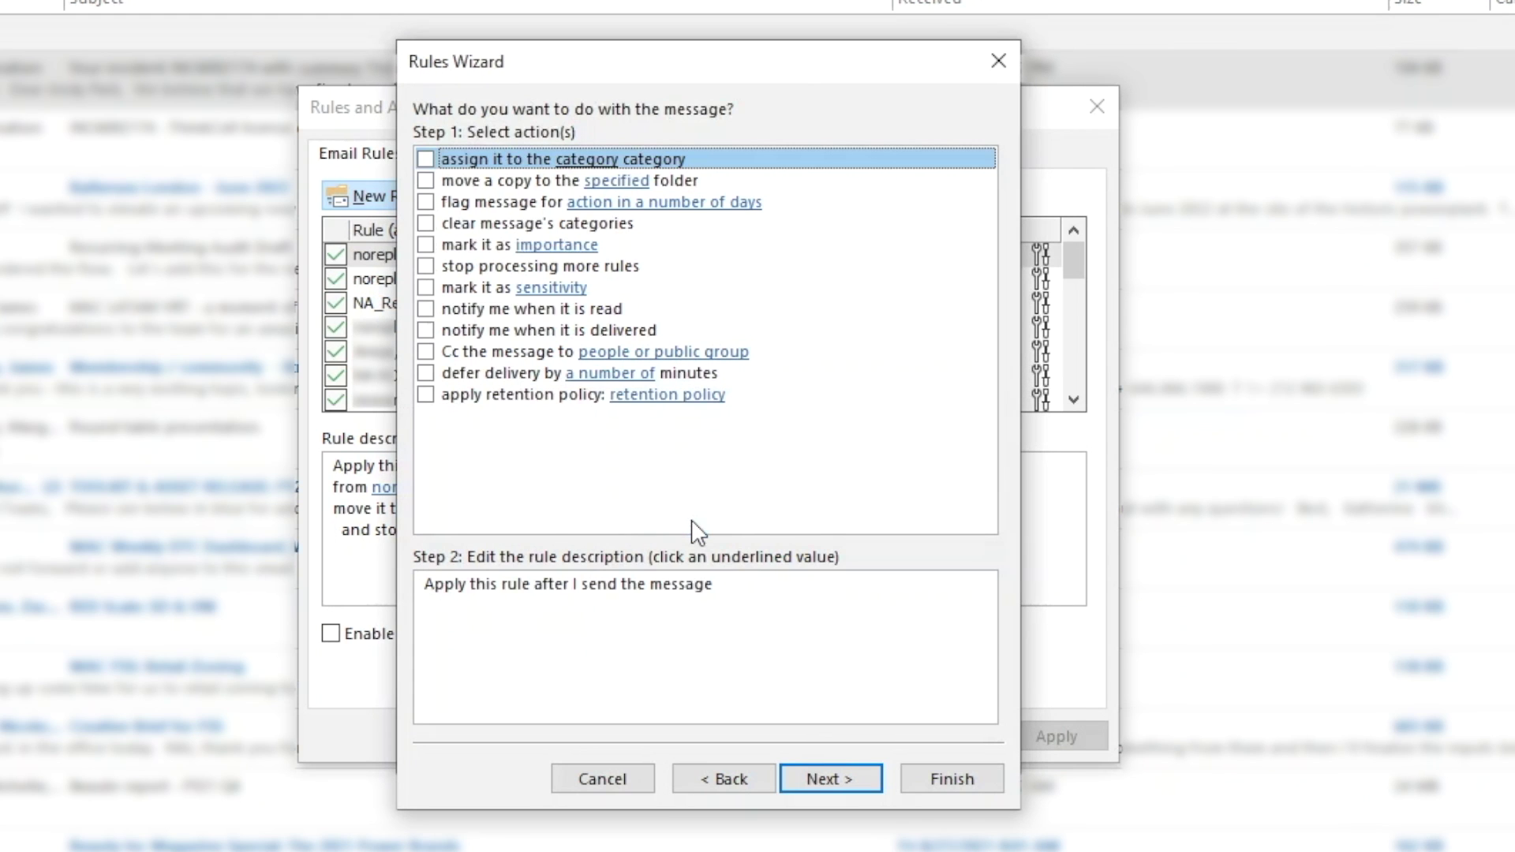
{"action": "left_click", "coordinate": [426, 373]}
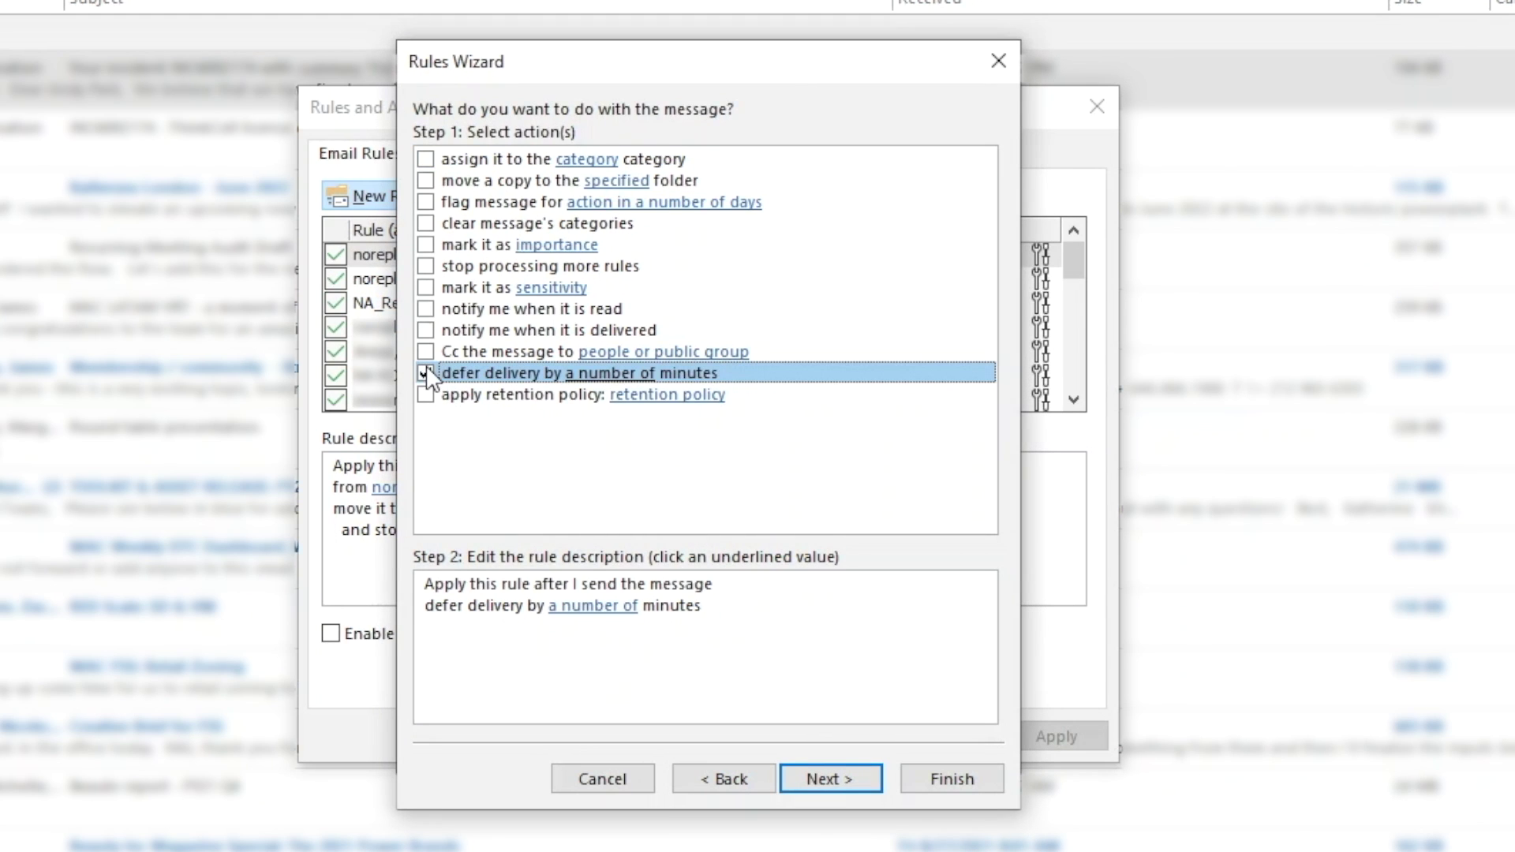
{"action": "left_click", "coordinate": [576, 606]}
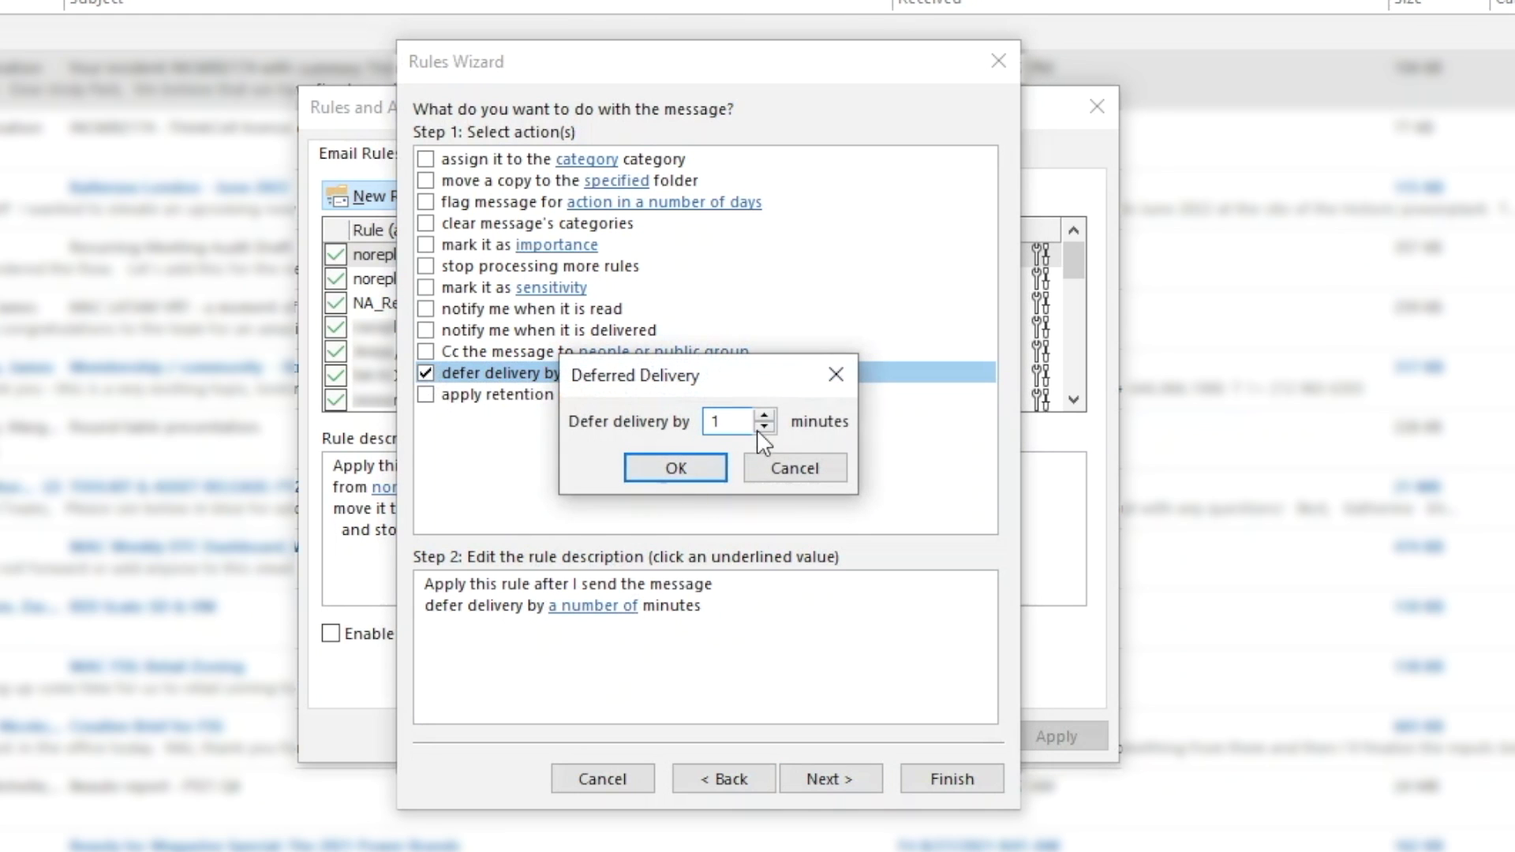
{"action": "left_click", "coordinate": [712, 466]}
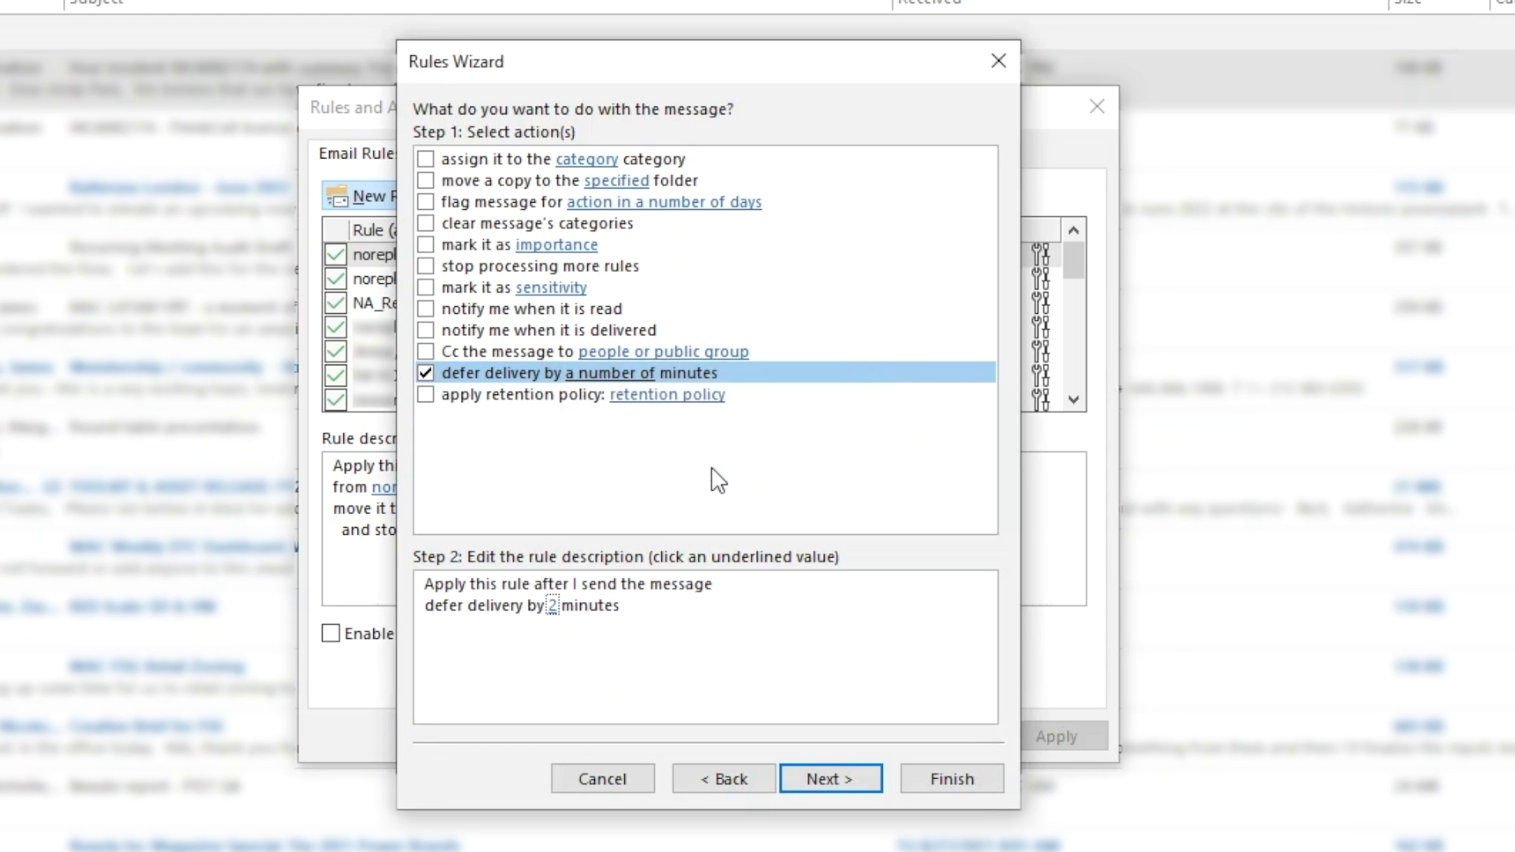
{"action": "left_click", "coordinate": [817, 763]}
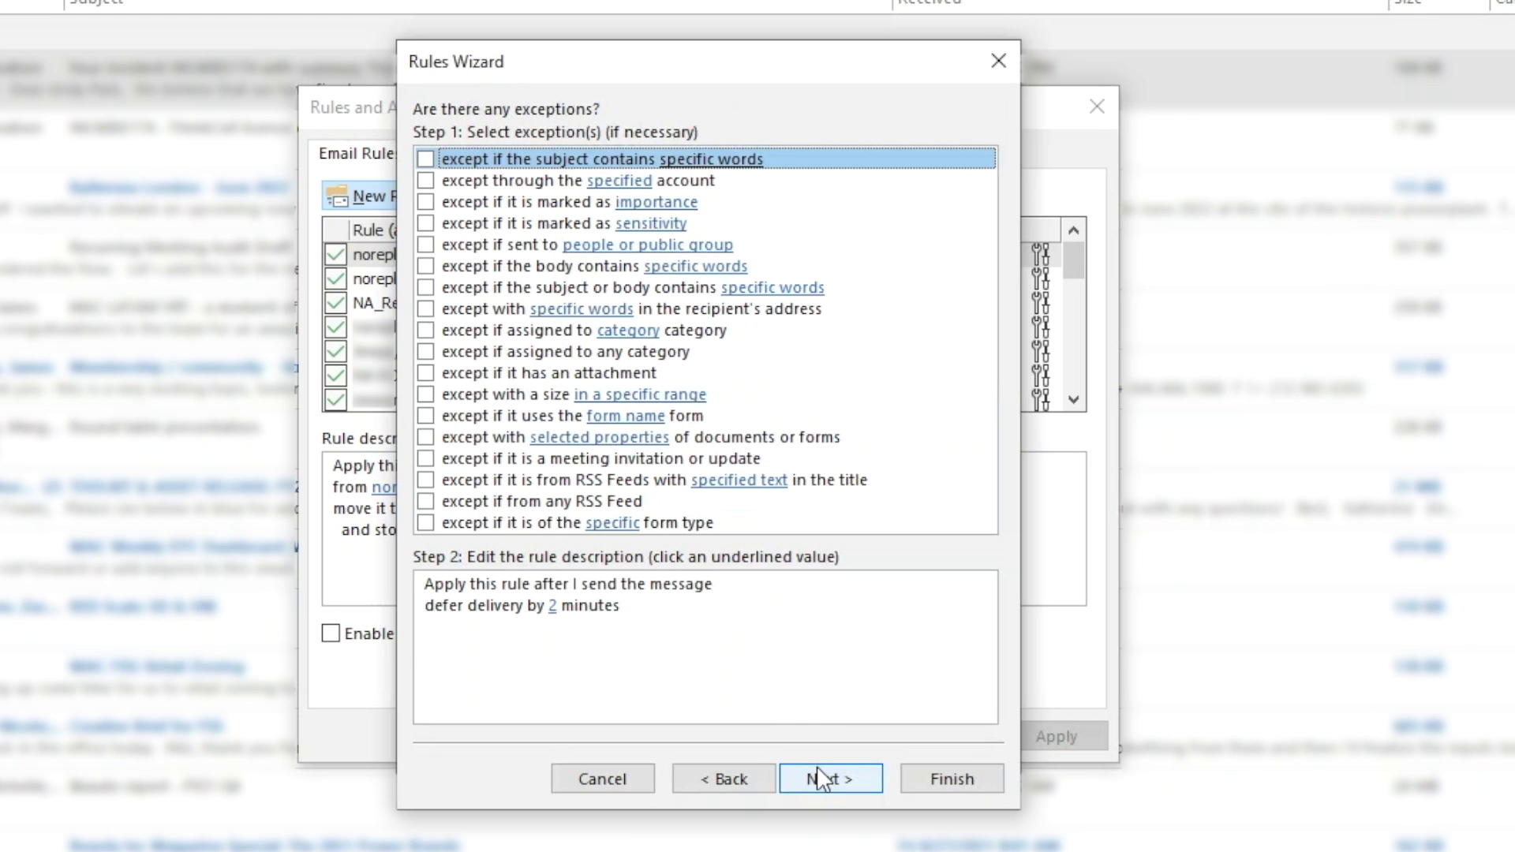
{"action": "left_click", "coordinate": [818, 770]}
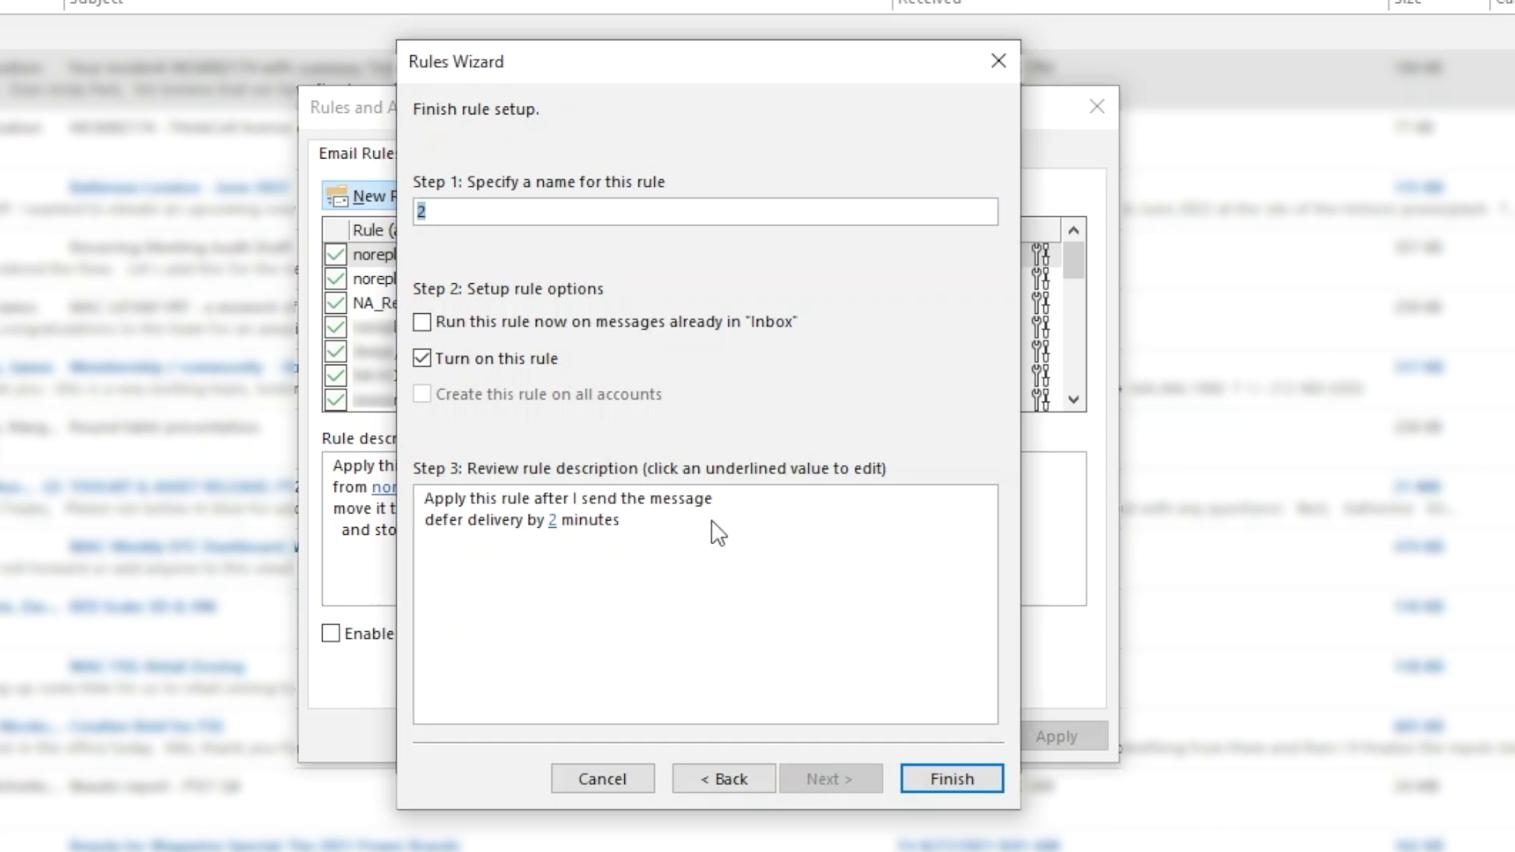
Step: Name the rule 'Two minutes delay', finish it, and accept the client-only warning
{"action": "type", "text": "Two minutes delay"}
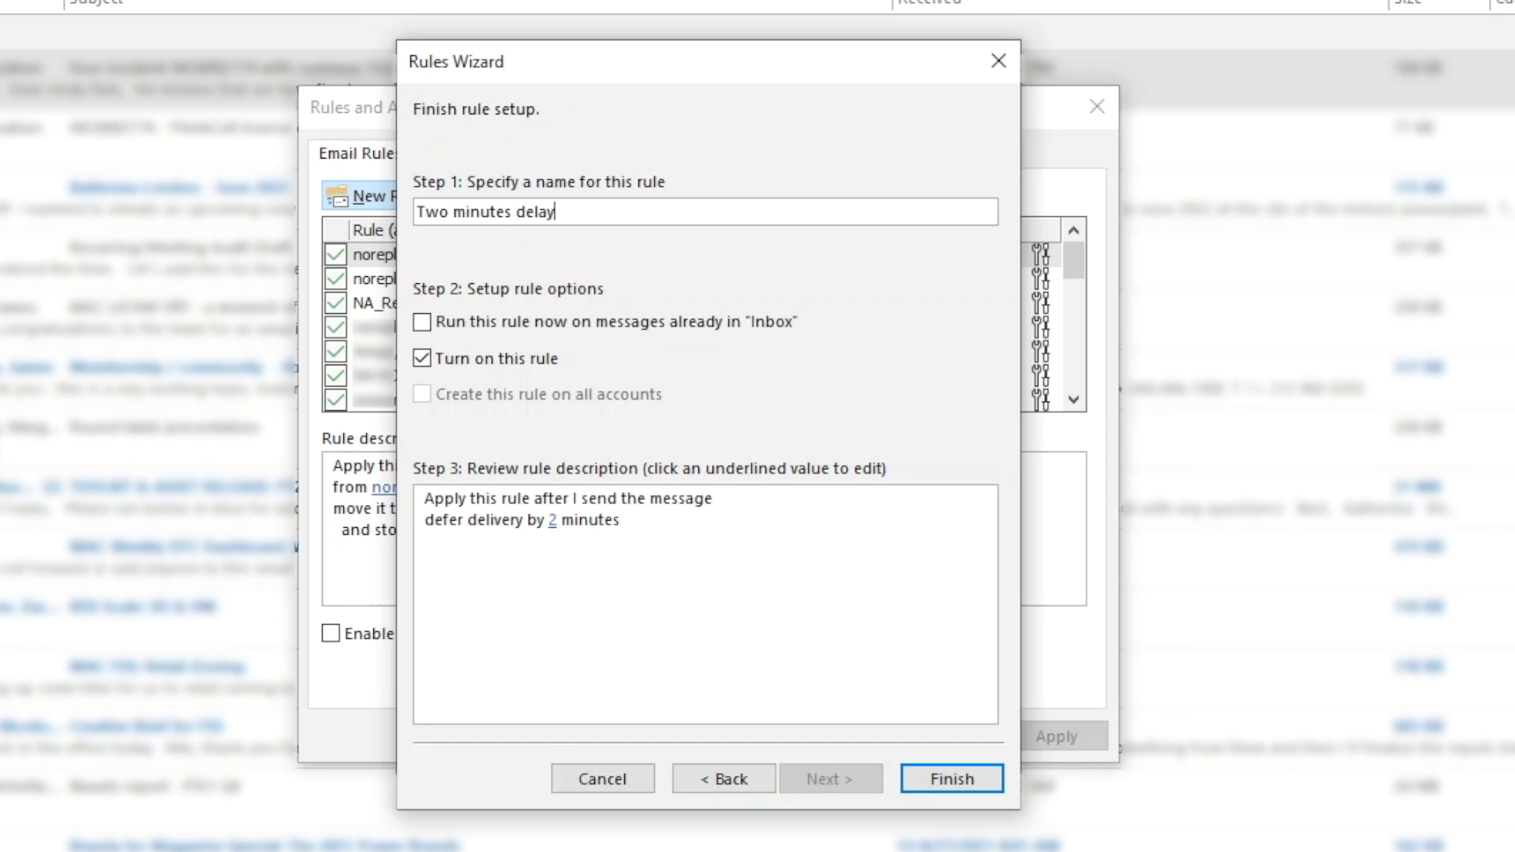
{"action": "left_click", "coordinate": [636, 609]}
{"action": "left_click", "coordinate": [944, 779]}
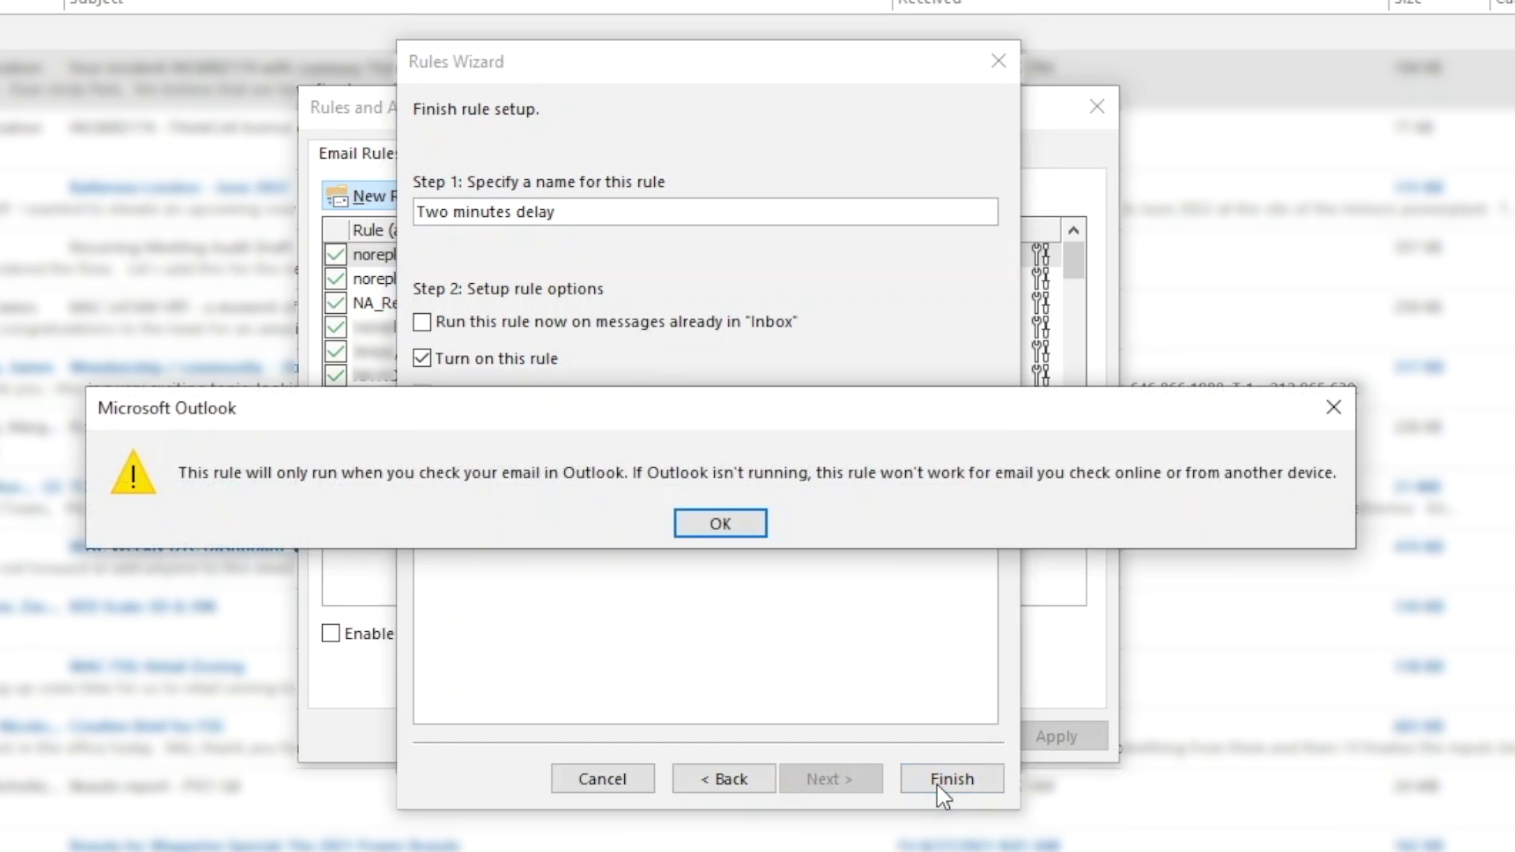
{"action": "left_click", "coordinate": [744, 526]}
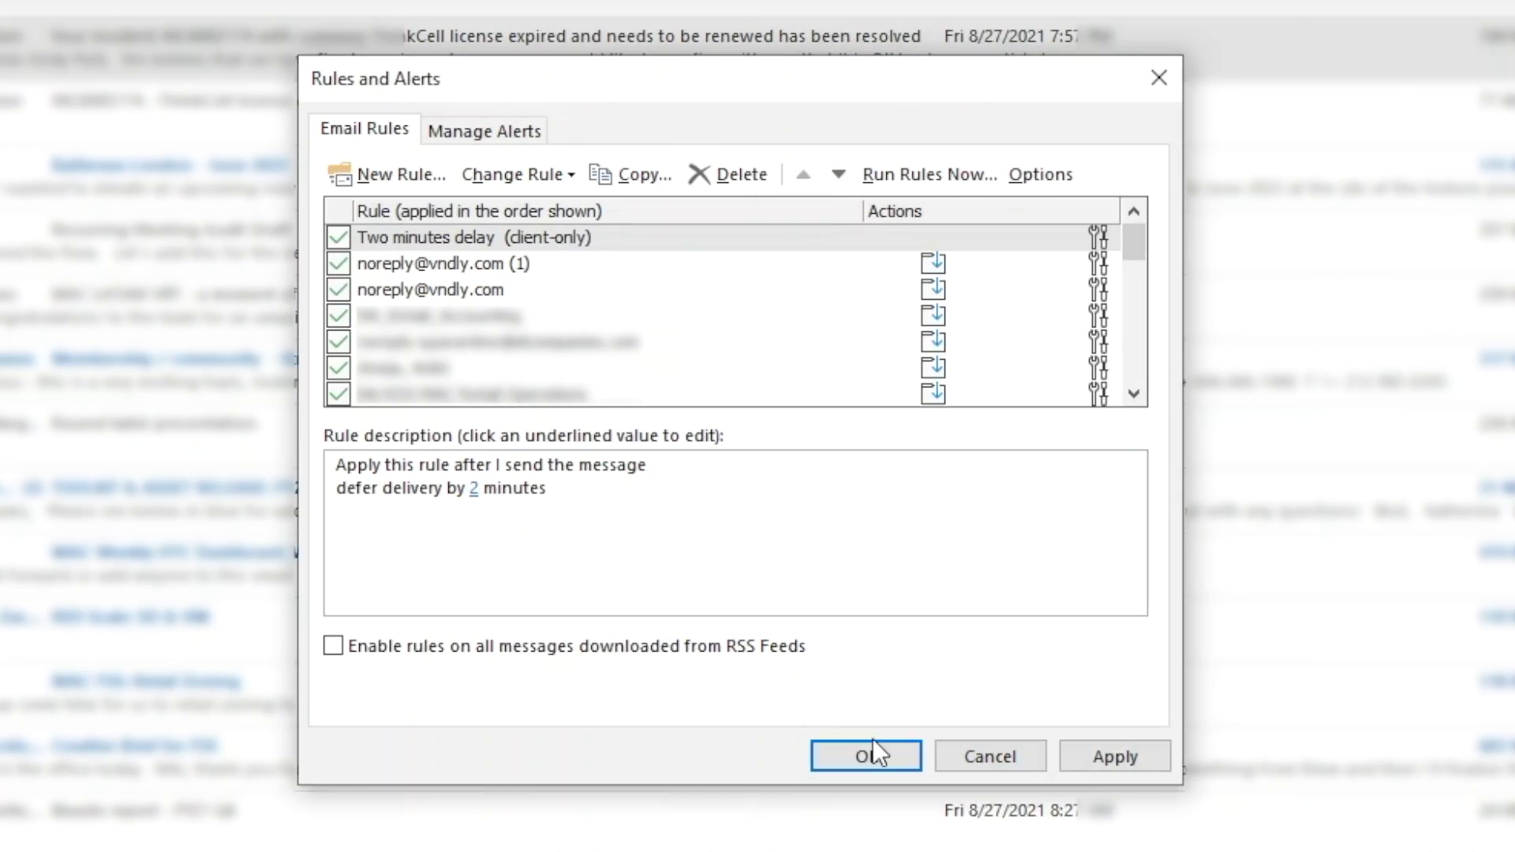
Step: Save the rules, send a 'test delay' email with lorem() sample text, and check it in the Outbox
{"action": "left_click", "coordinate": [871, 748]}
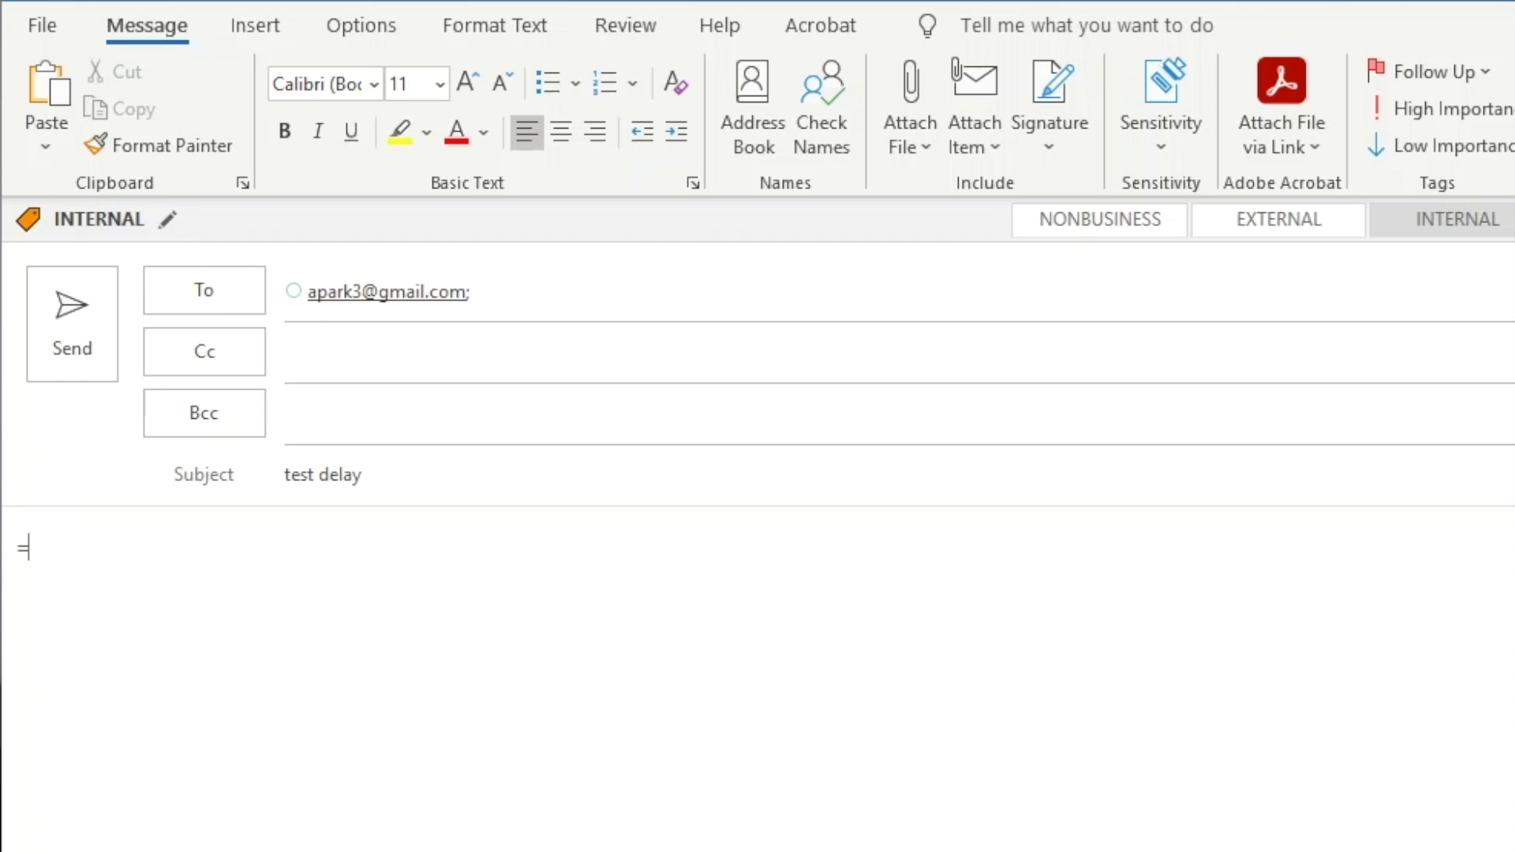
{"action": "type", "text": "lorem()"}
{"action": "key", "text": "Return"}
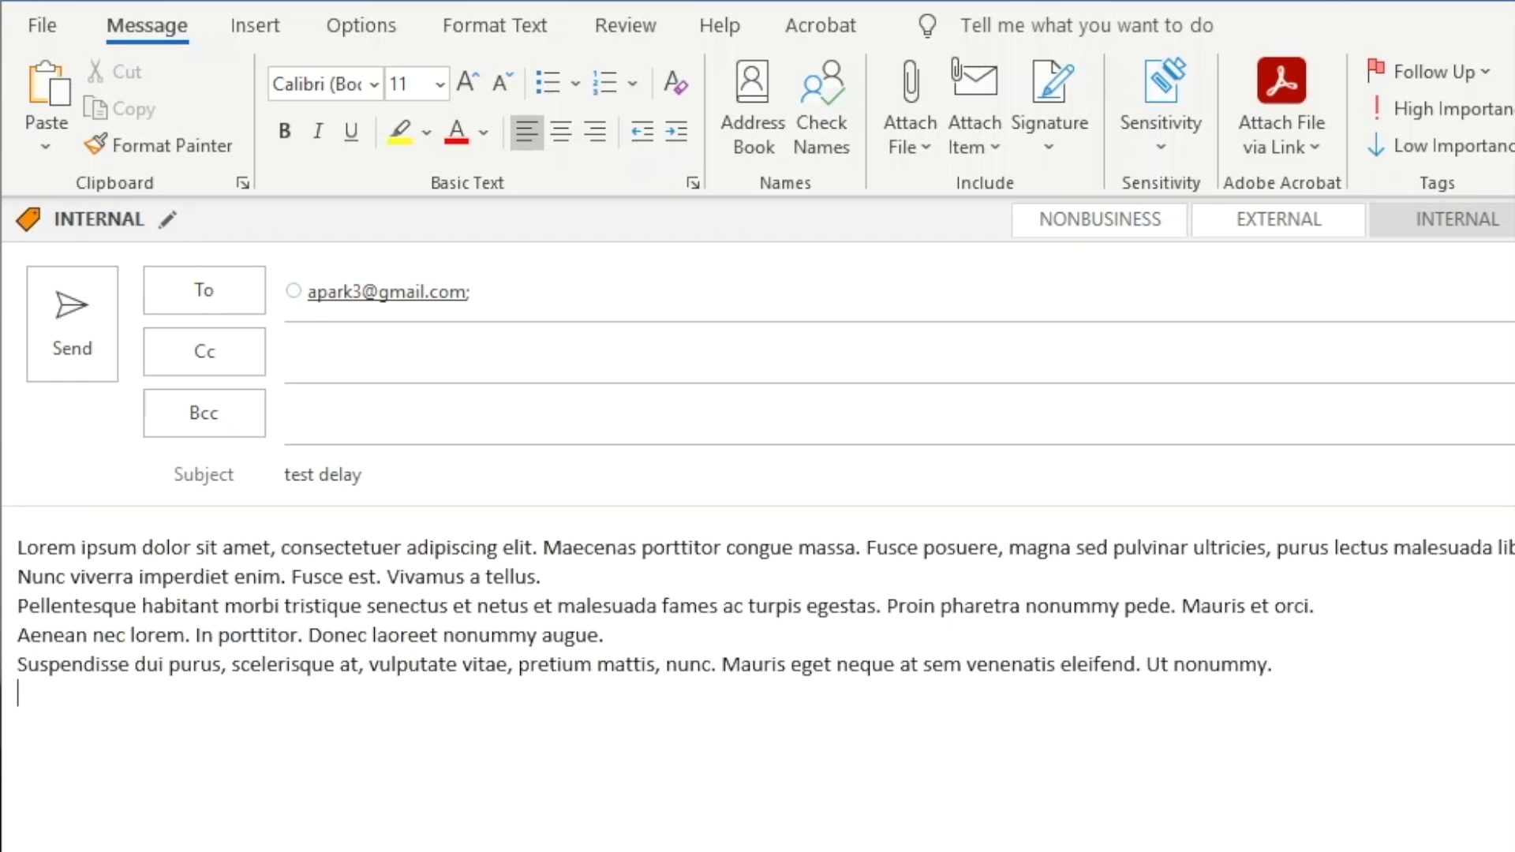
{"action": "left_click", "coordinate": [59, 355]}
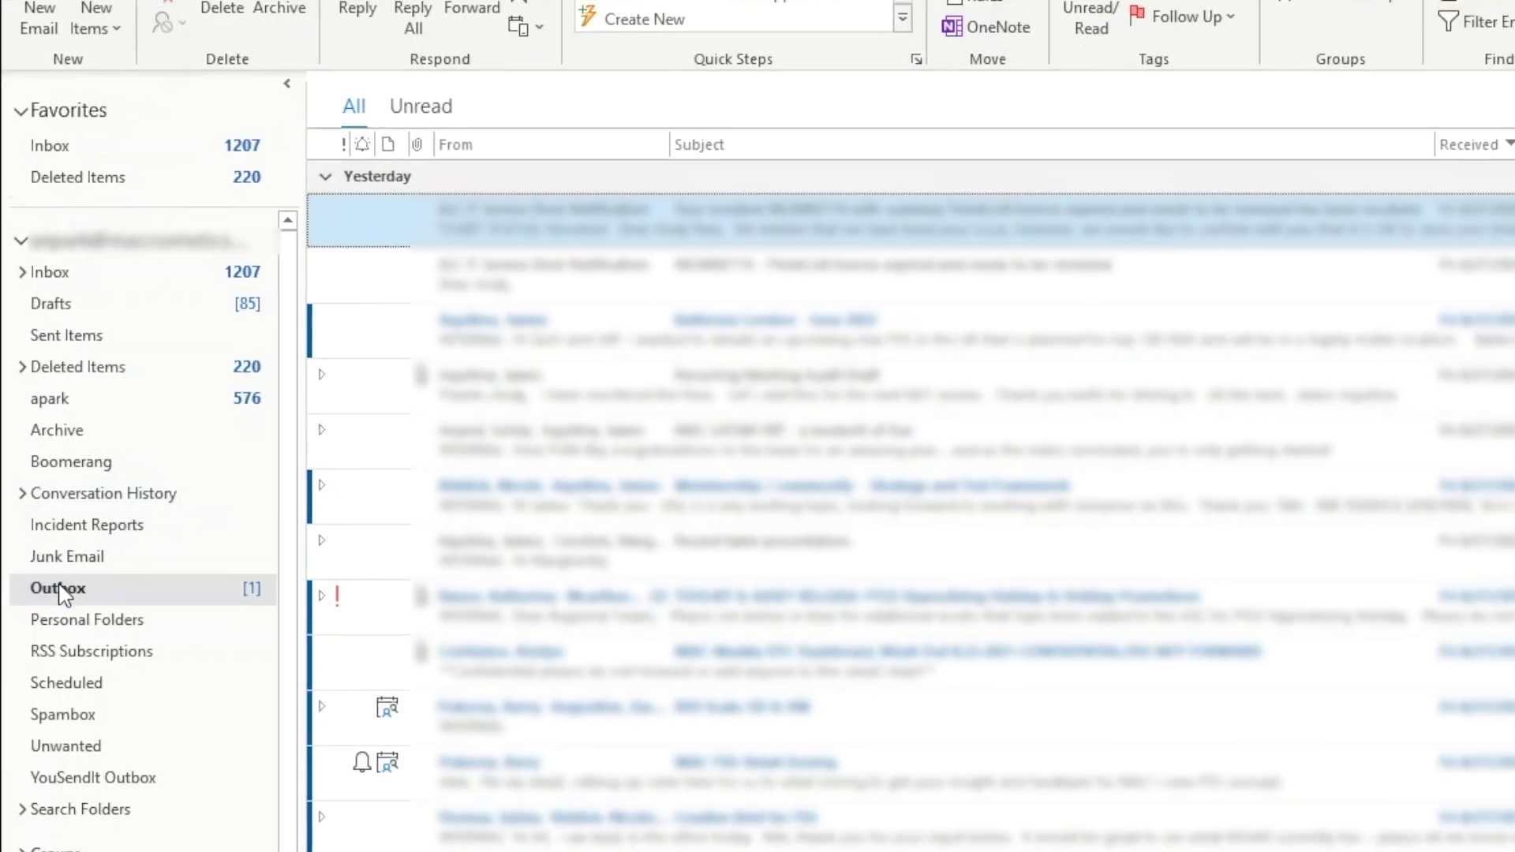
{"action": "left_click", "coordinate": [35, 799]}
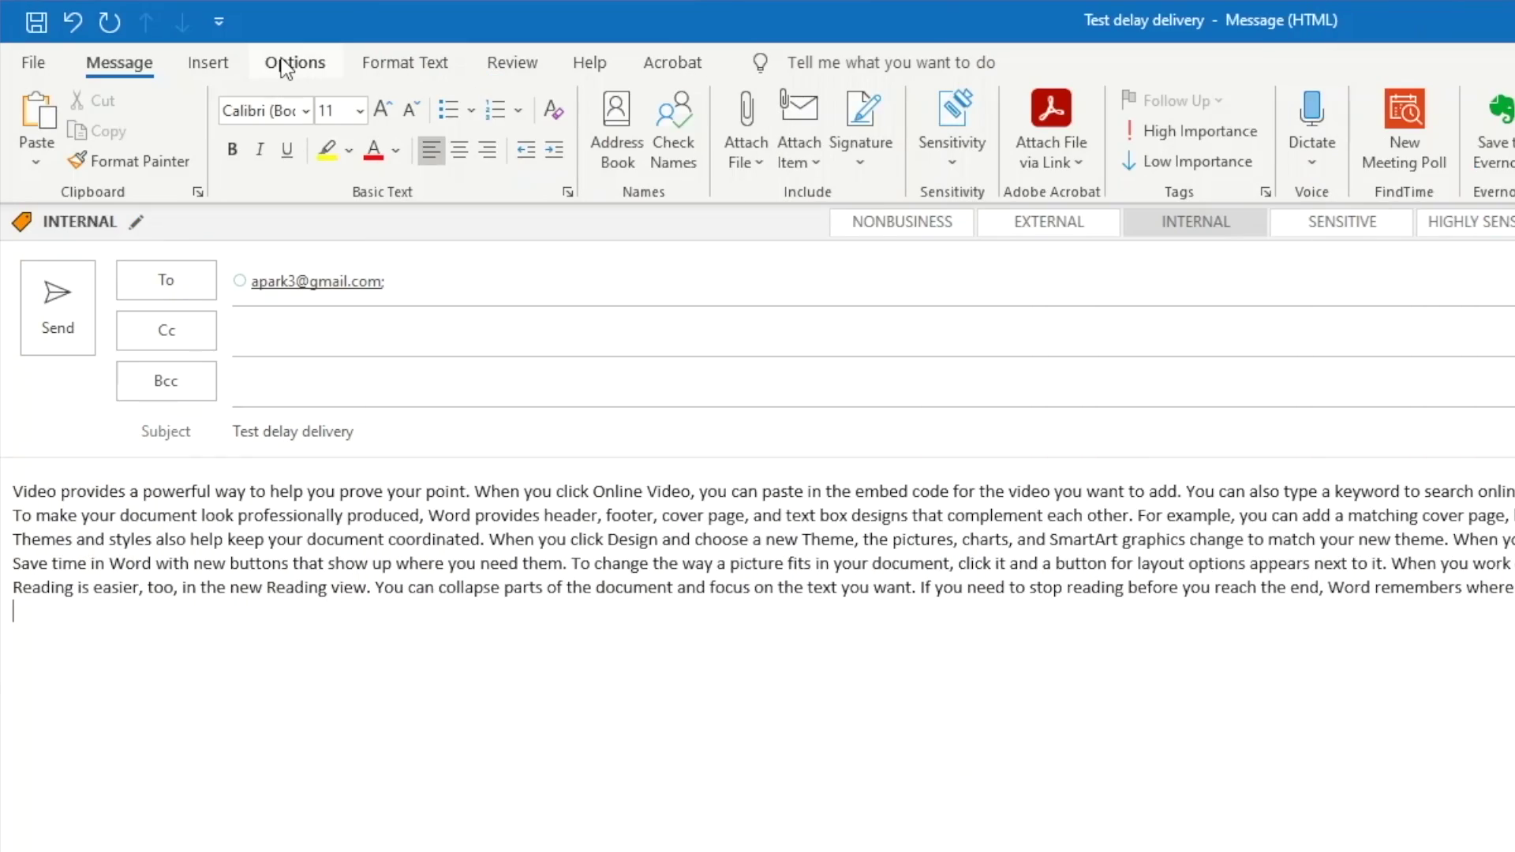
Step: In the message Properties, set Do not deliver before to 8/30/2021 at 9:30 AM
{"action": "left_click", "coordinate": [286, 67]}
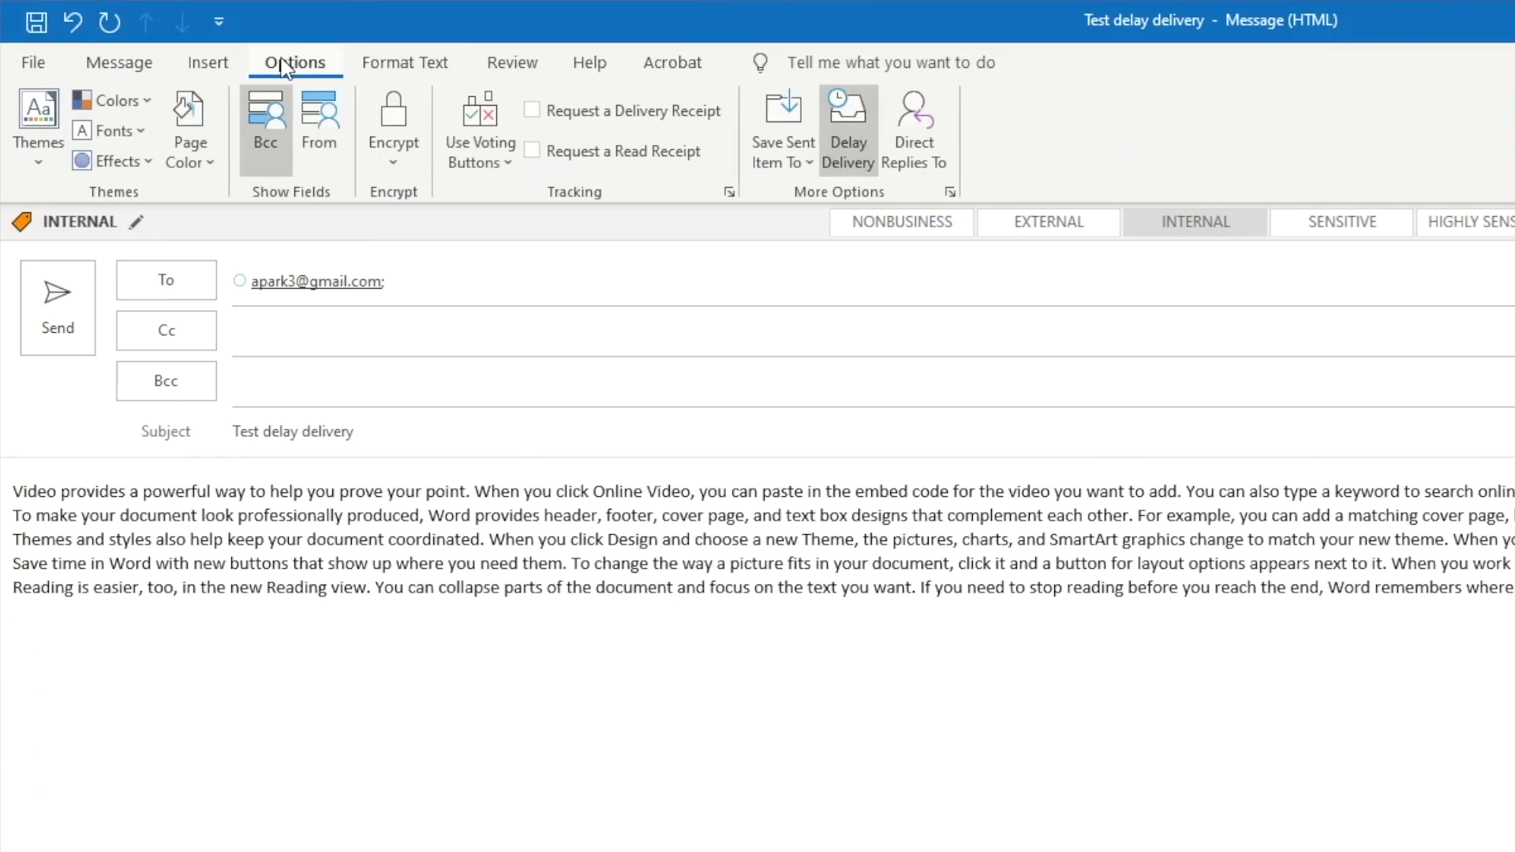
{"action": "left_click", "coordinate": [832, 155]}
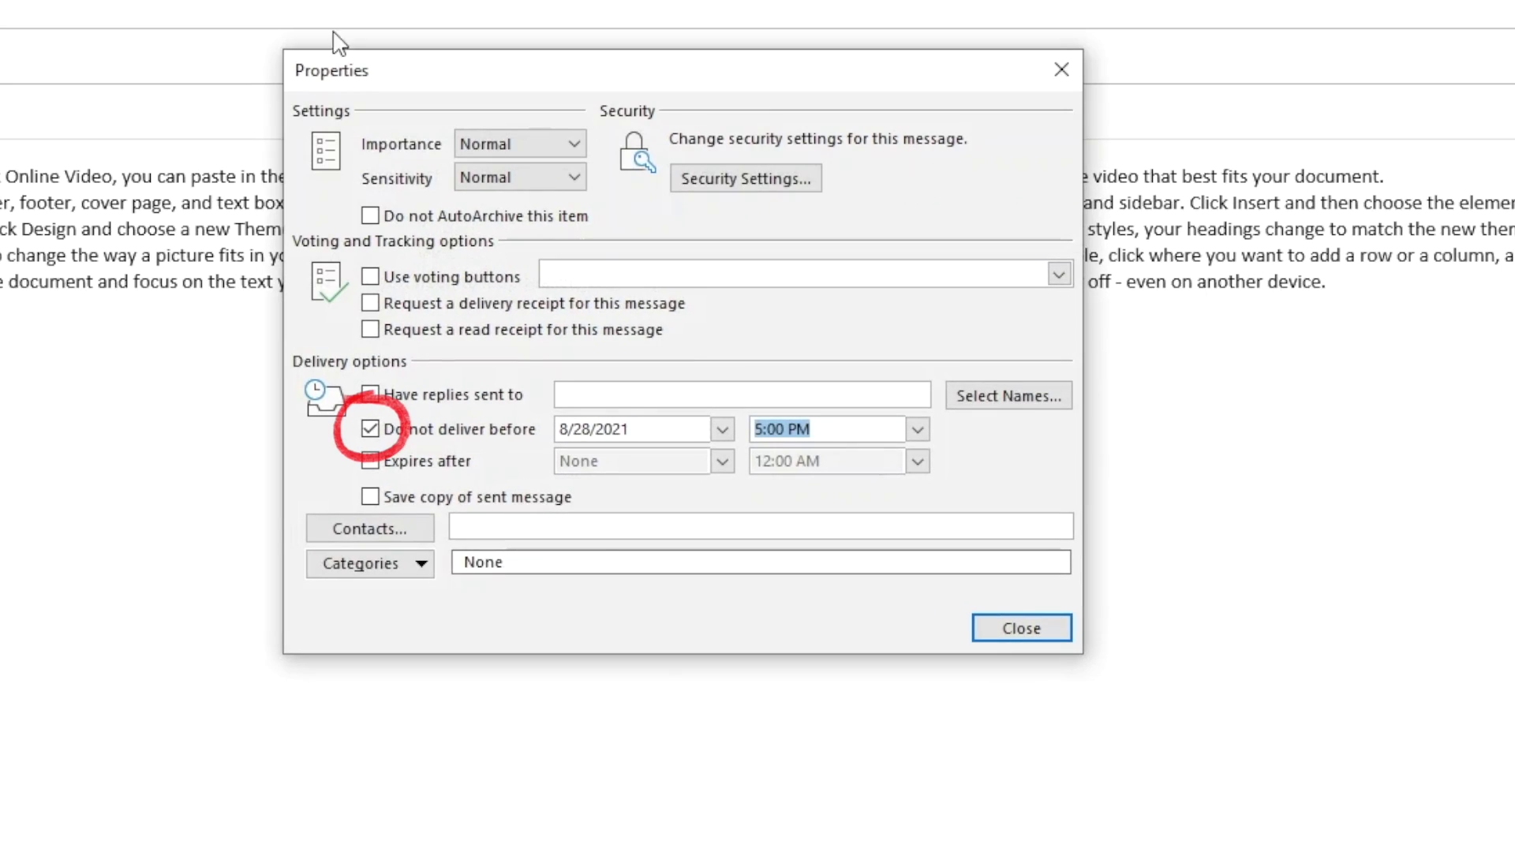
{"action": "left_click", "coordinate": [721, 430]}
{"action": "left_click", "coordinate": [547, 664]}
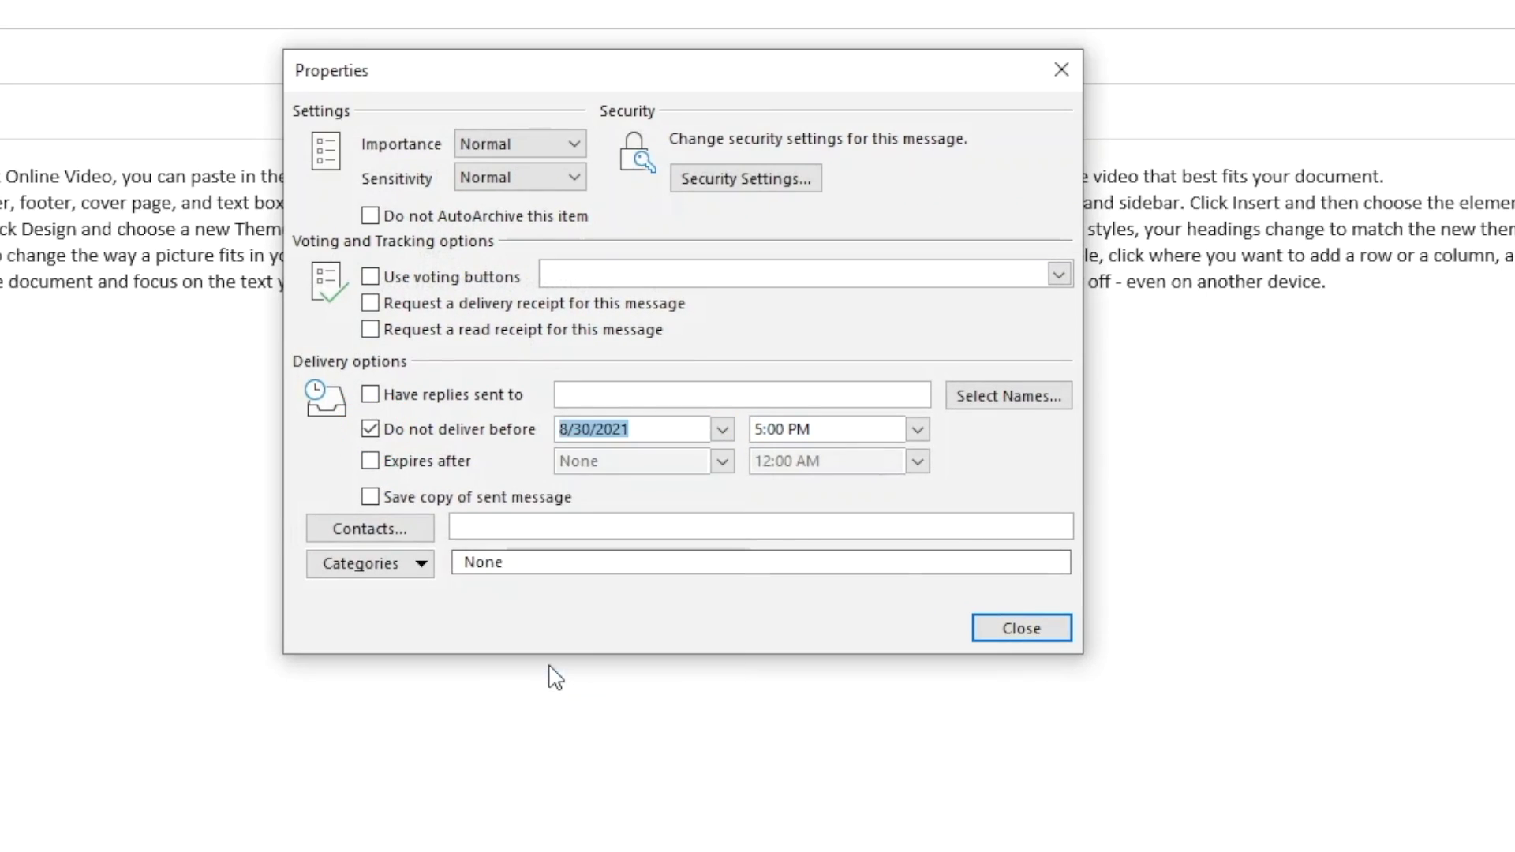
{"action": "left_click", "coordinate": [918, 431]}
{"action": "left_click_drag", "start_coordinate": [919, 541], "coordinate": [920, 508]}
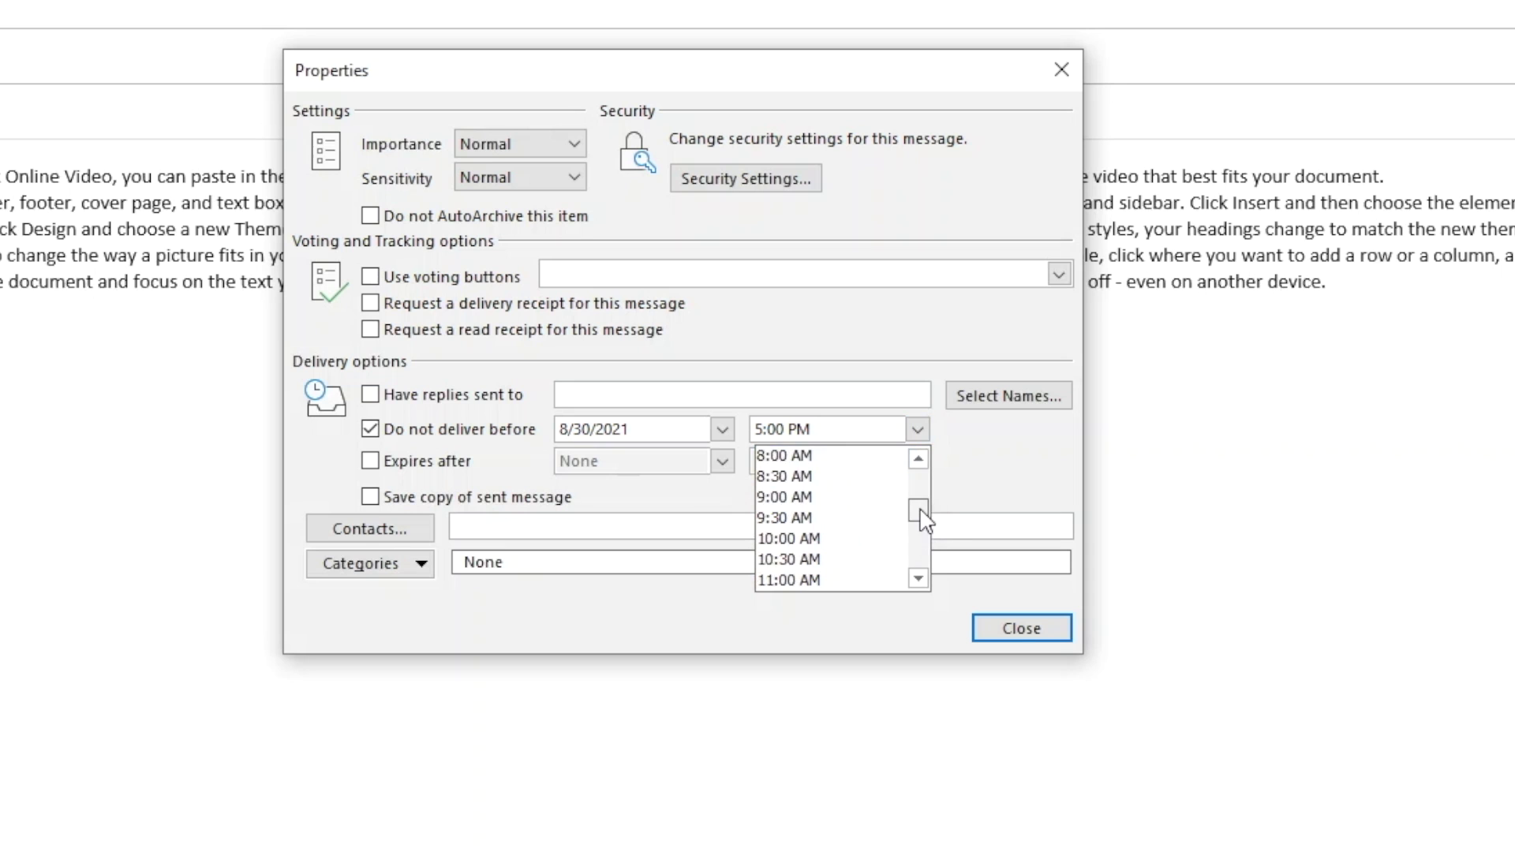
{"action": "left_click", "coordinate": [869, 518]}
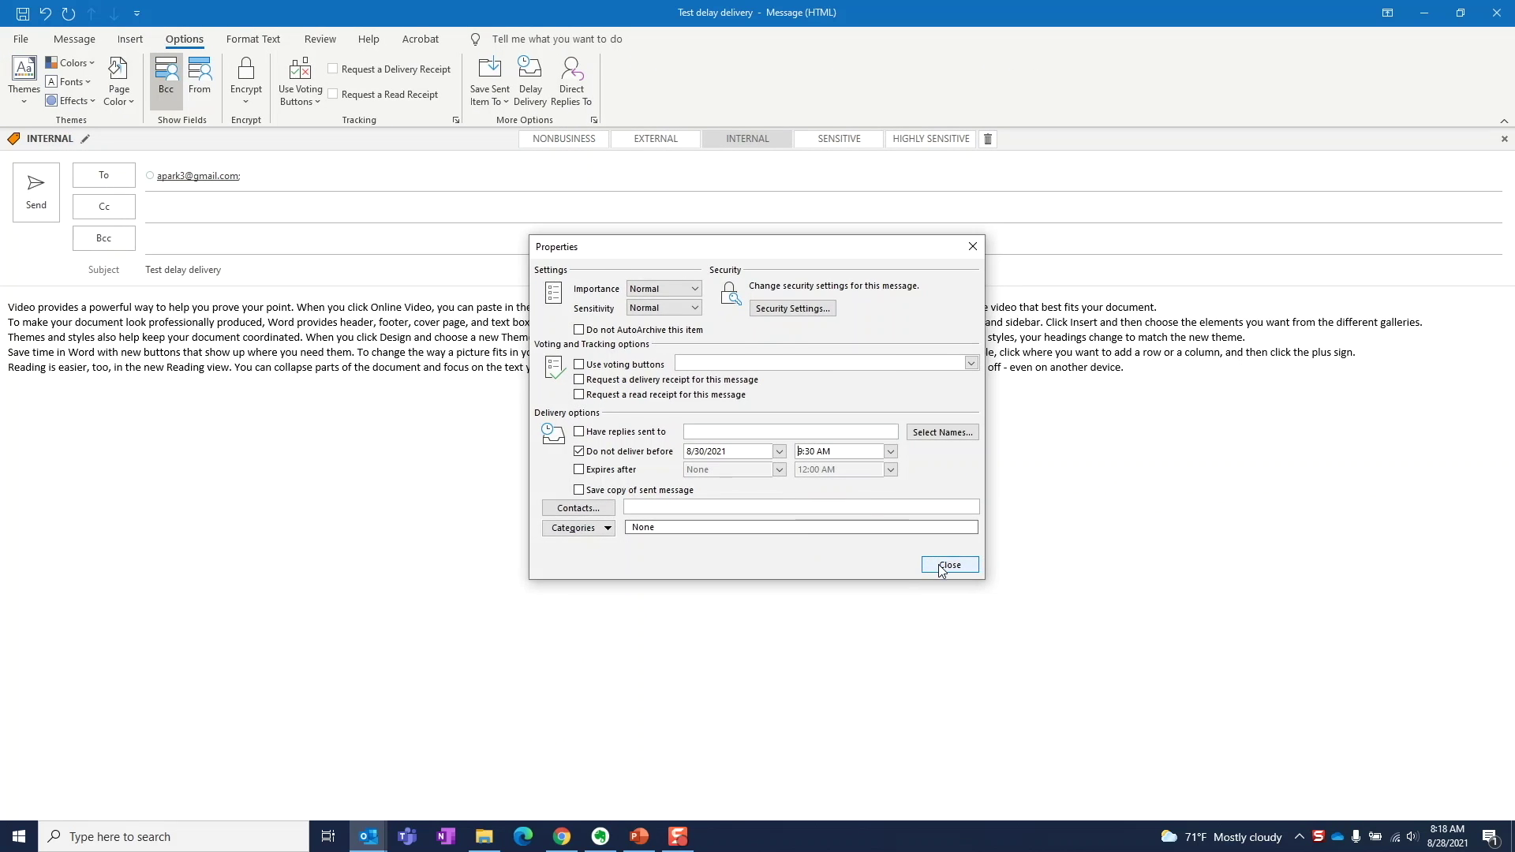
Step: Close Properties, send the delayed message, and view it waiting in the Outbox
{"action": "left_click", "coordinate": [1021, 628]}
{"action": "left_click", "coordinate": [36, 191]}
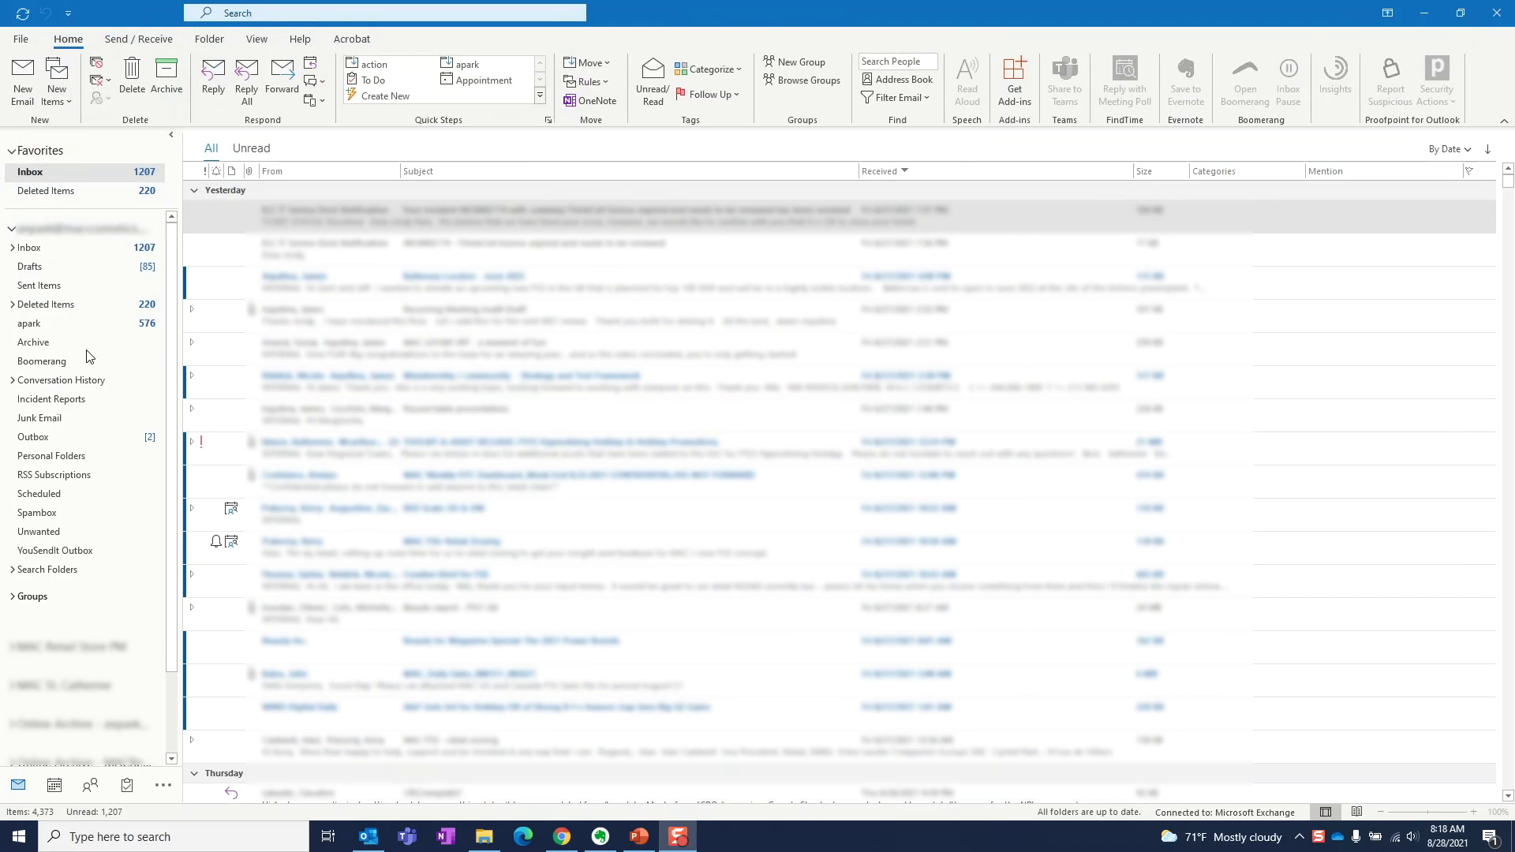
{"action": "left_click", "coordinate": [111, 440]}
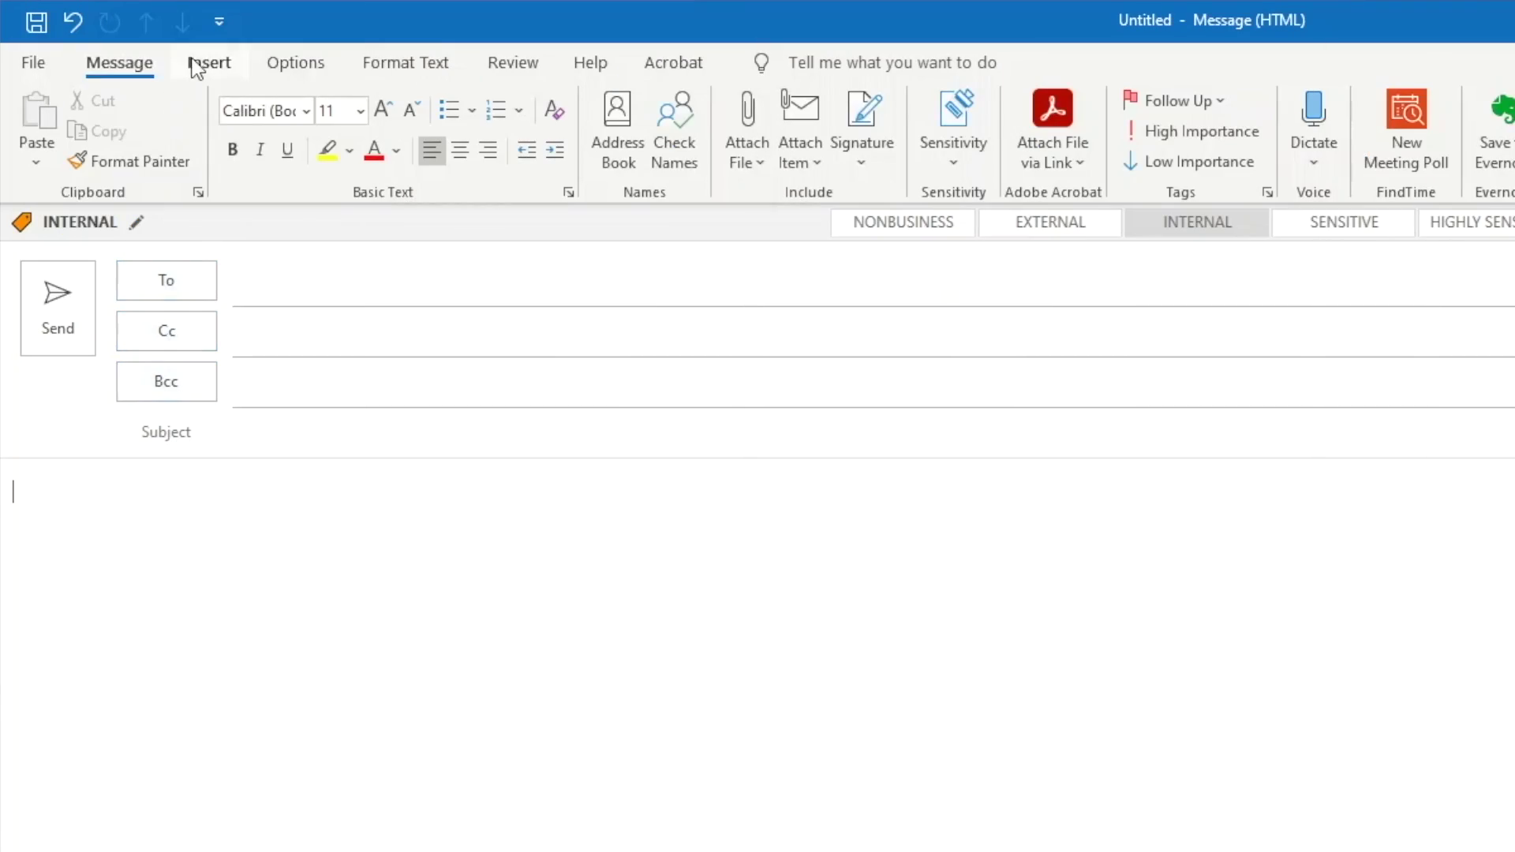
Step: Insert a 3x3 agenda table into the message and AutoFit it to contents
{"action": "left_click", "coordinate": [196, 69]}
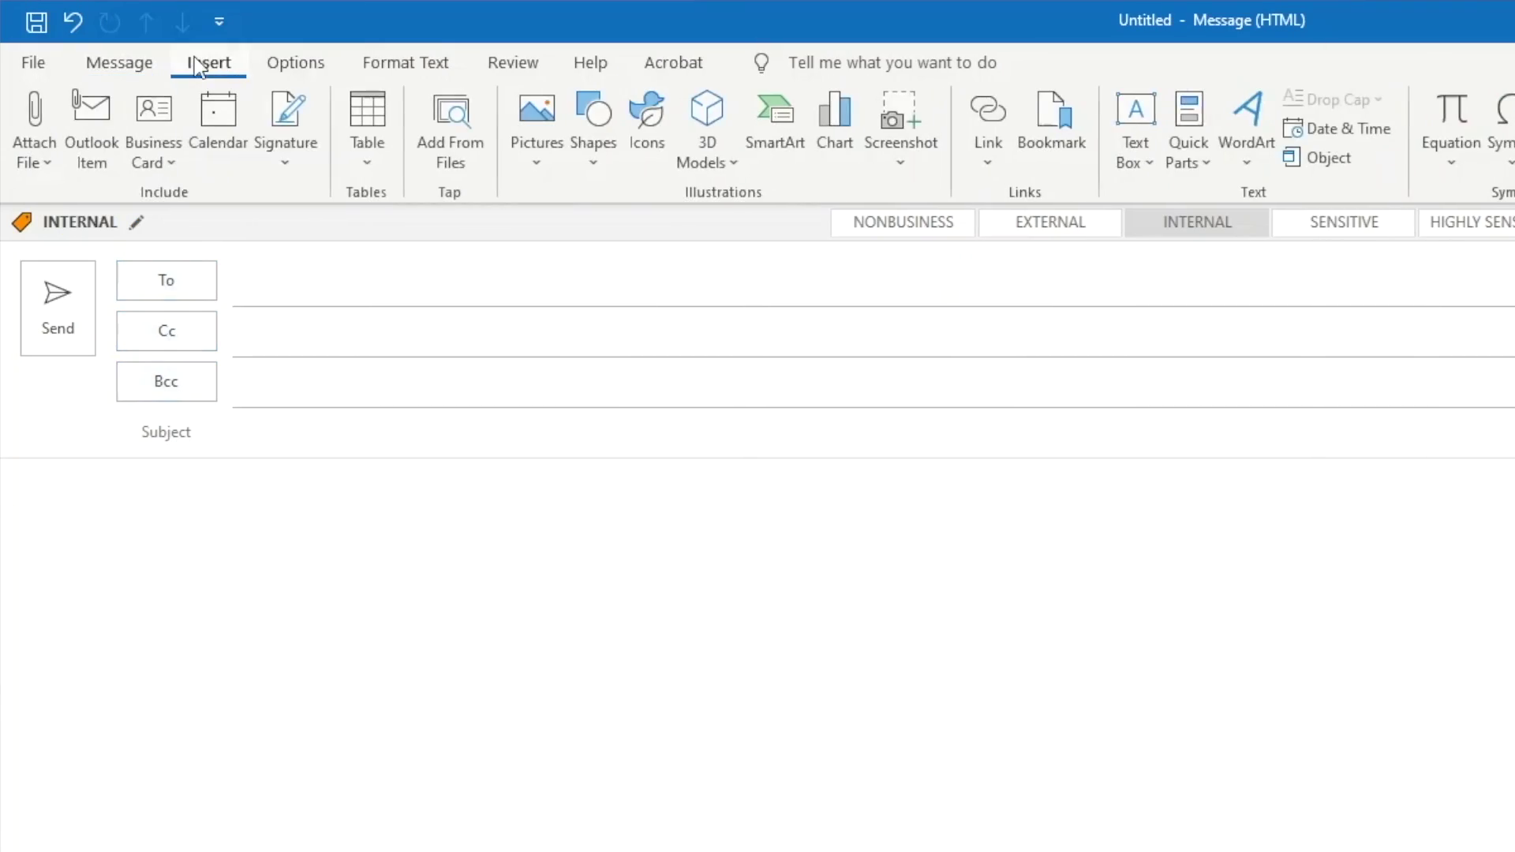
{"action": "left_click", "coordinate": [364, 138]}
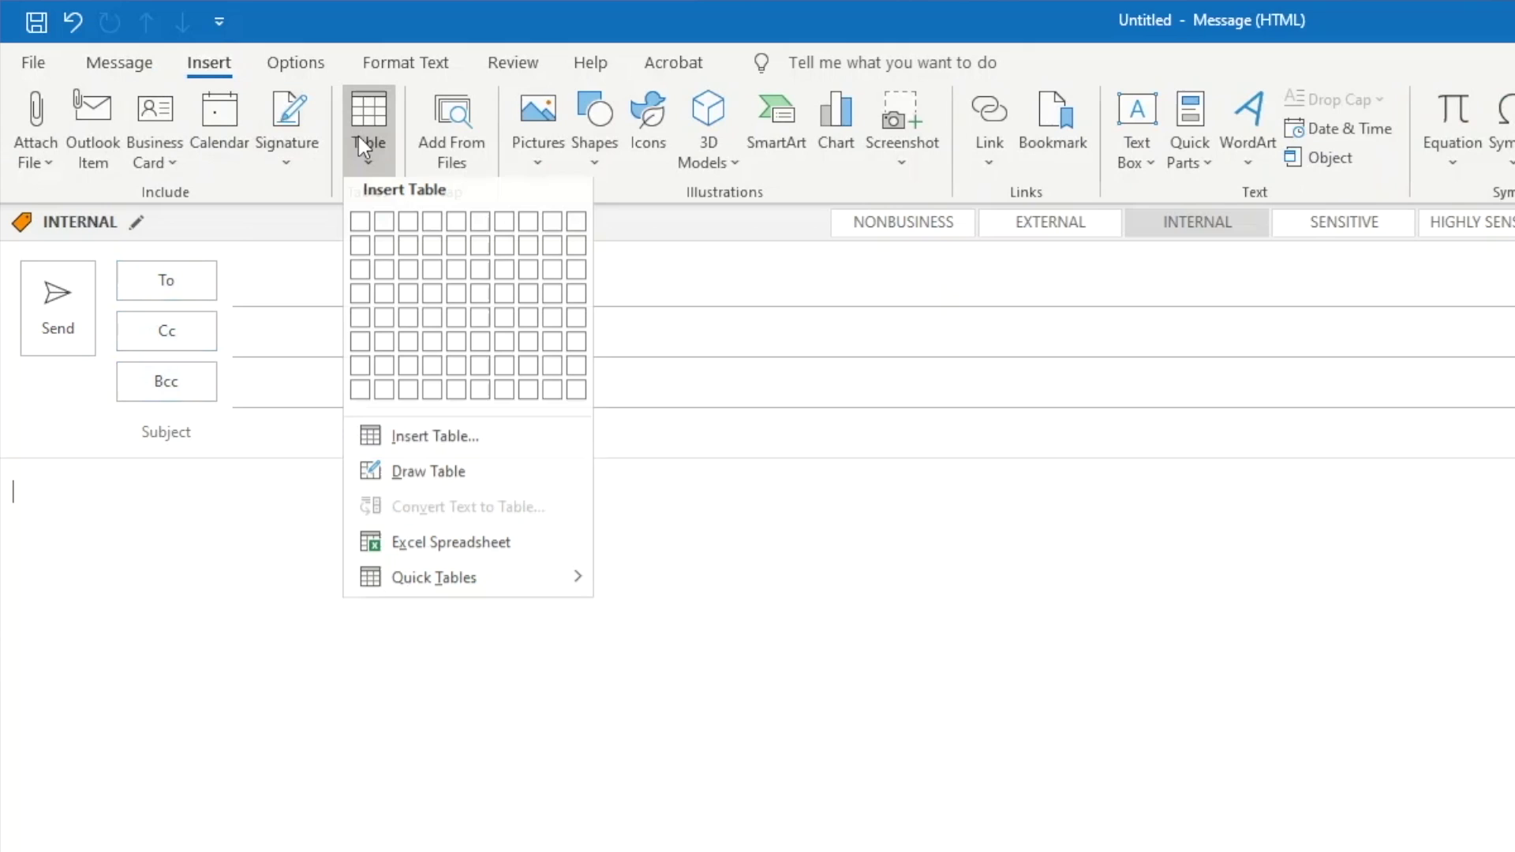
{"action": "left_click", "coordinate": [409, 284]}
{"action": "type", "text": "Agenda"}
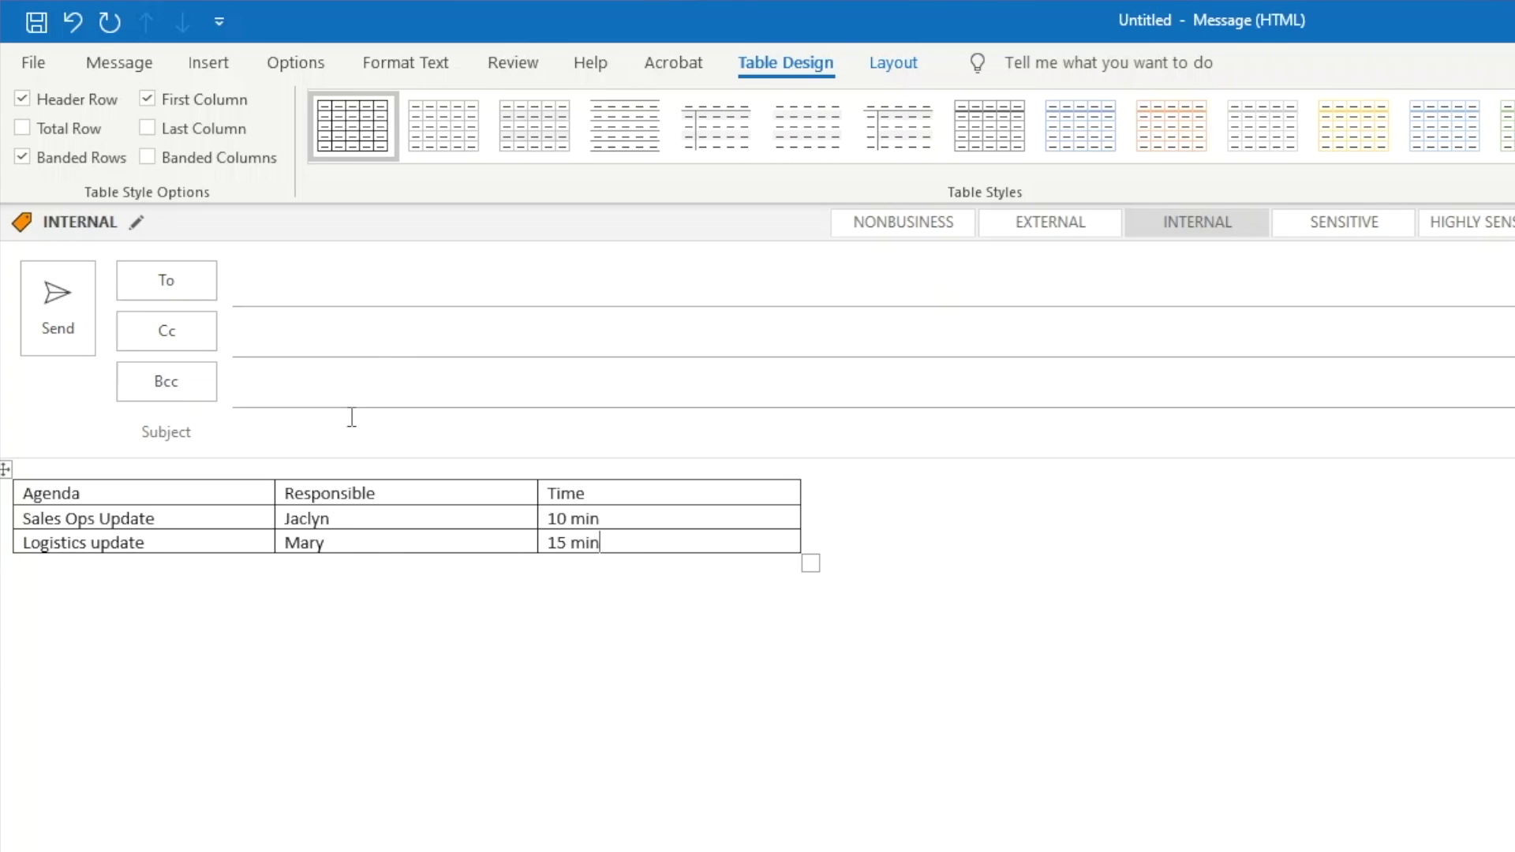
{"action": "left_click", "coordinate": [9, 471]}
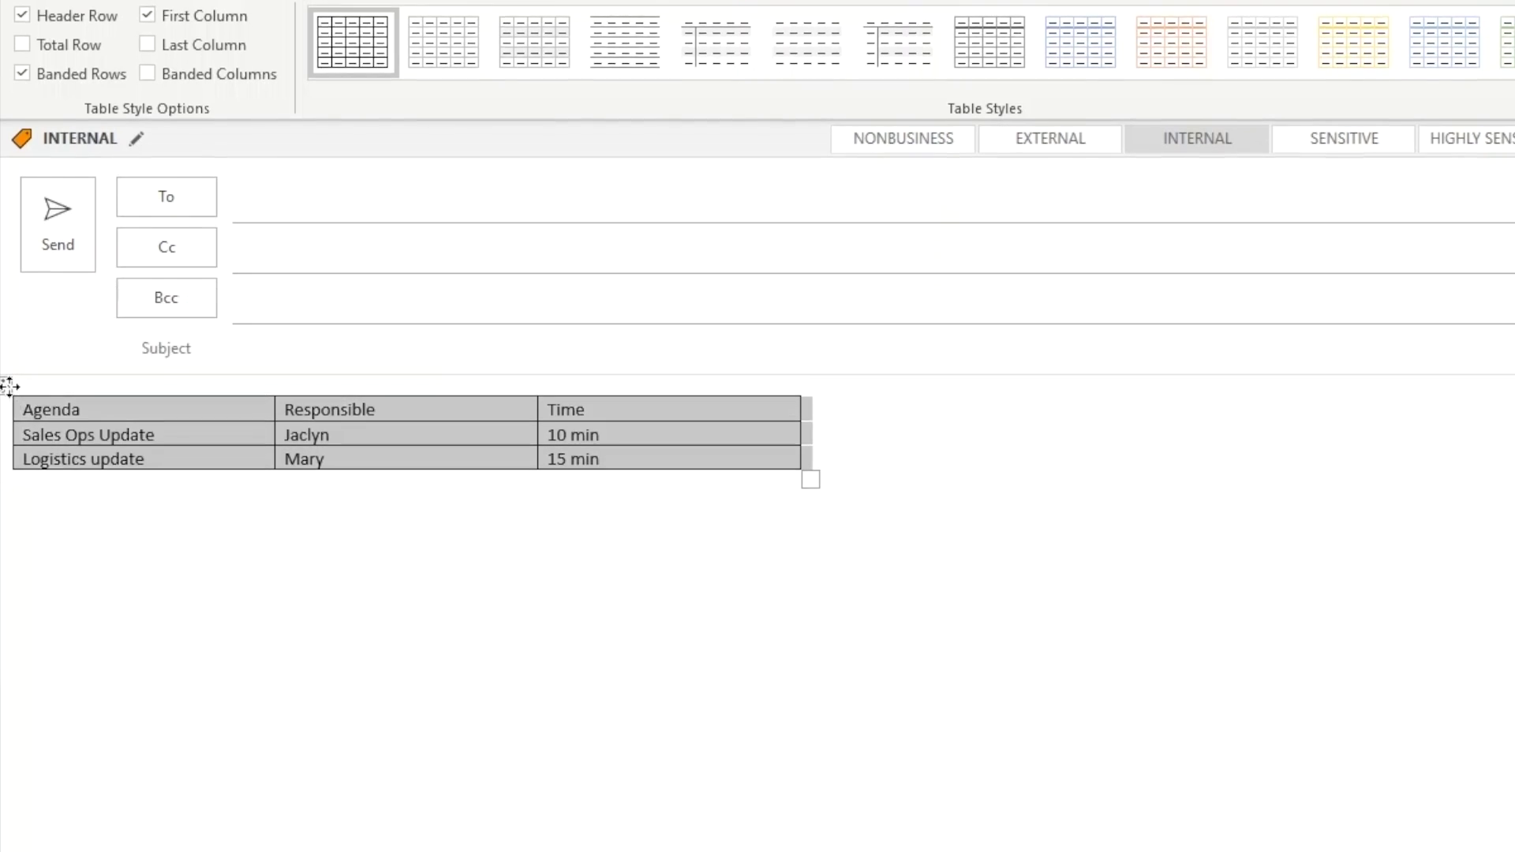
{"action": "right_click", "coordinate": [9, 471]}
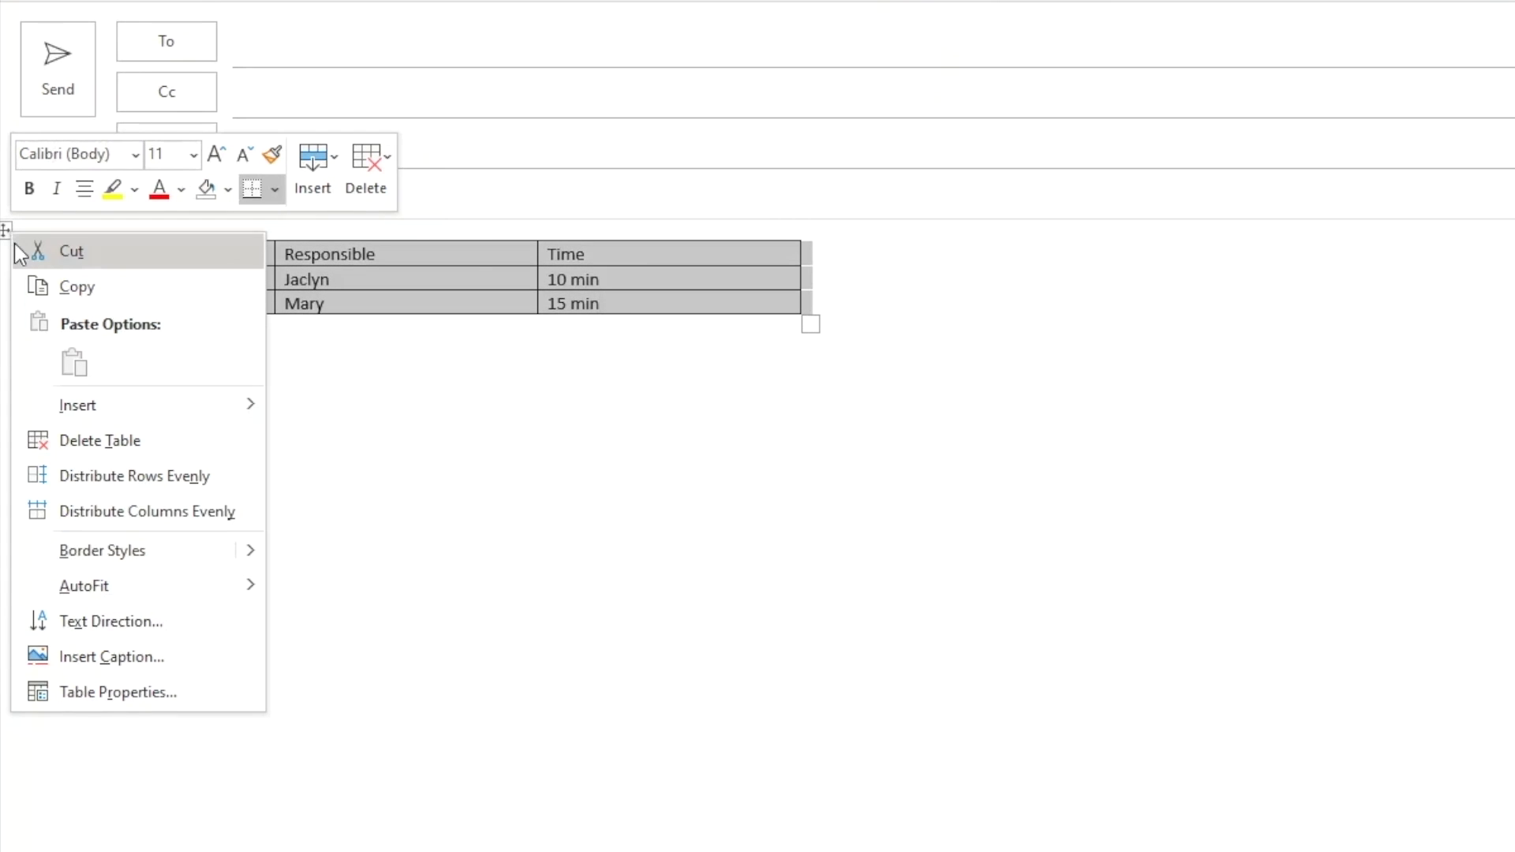
{"action": "mouse_move", "coordinate": [121, 584]}
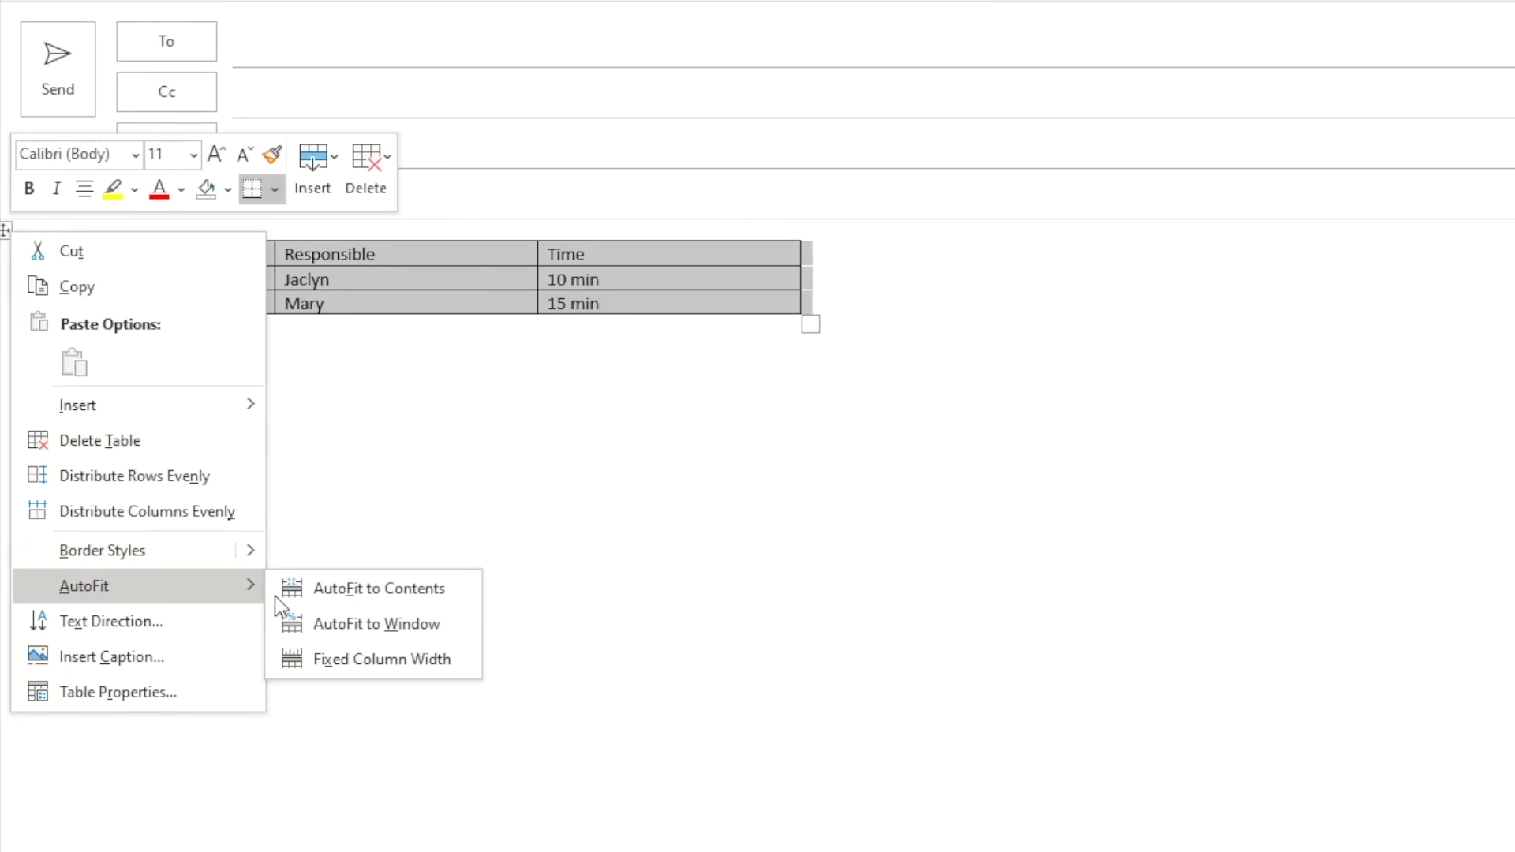
{"action": "left_click", "coordinate": [320, 595]}
{"action": "left_click", "coordinate": [319, 592]}
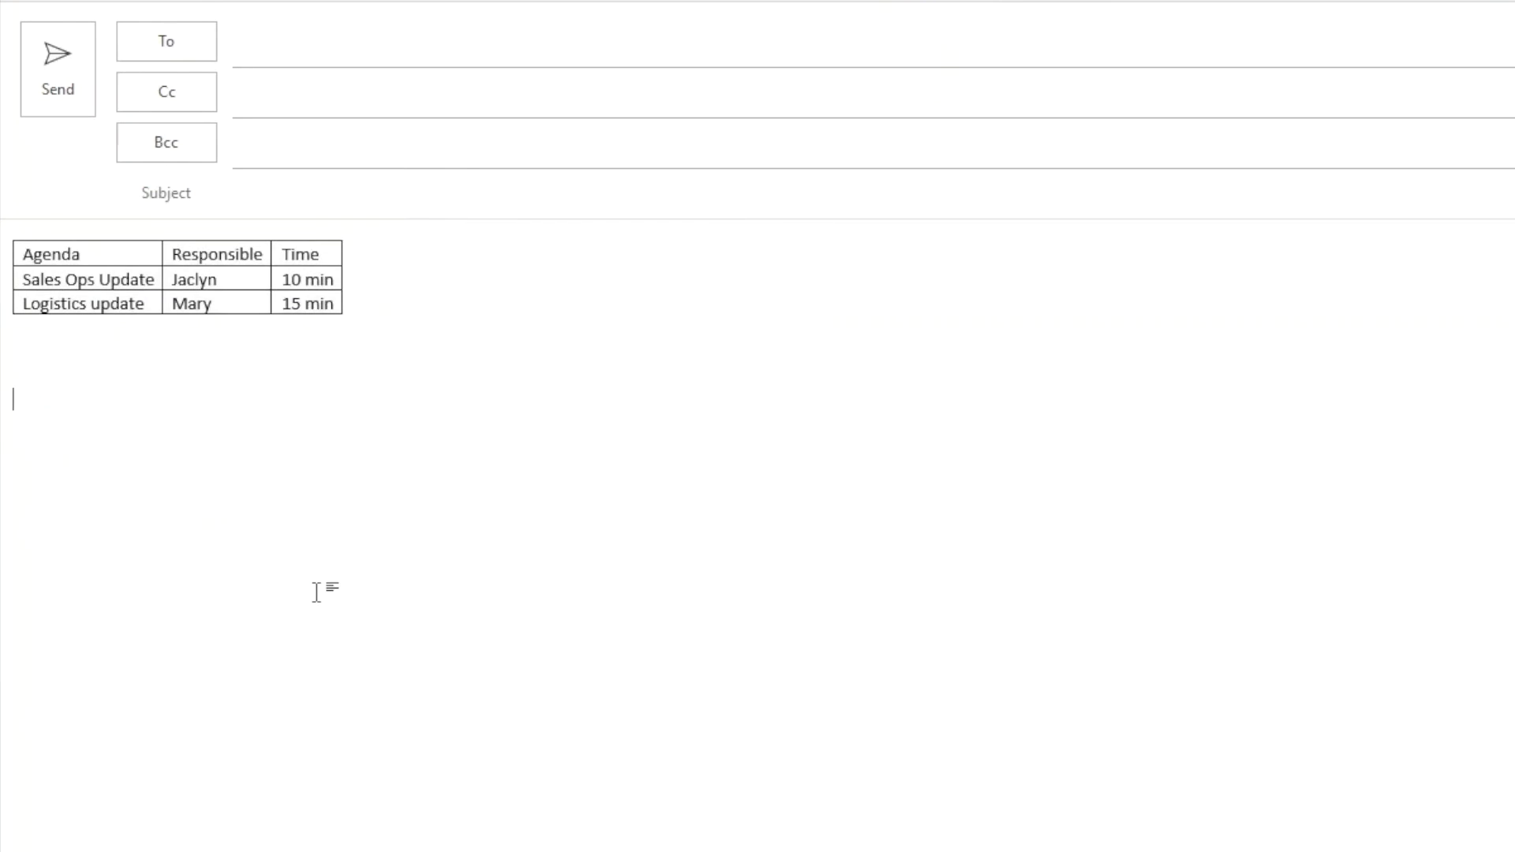
Step: Copy the Excel sales data, paste it into the message, and AutoFit the pasted table to contents
{"action": "left_click", "coordinate": [1095, 211]}
{"action": "key", "text": "ctrl+a"}
{"action": "key", "text": "ctrl+c"}
{"action": "left_click", "coordinate": [135, 474]}
{"action": "key", "text": "ctrl+v"}
{"action": "right_click", "coordinate": [7, 440]}
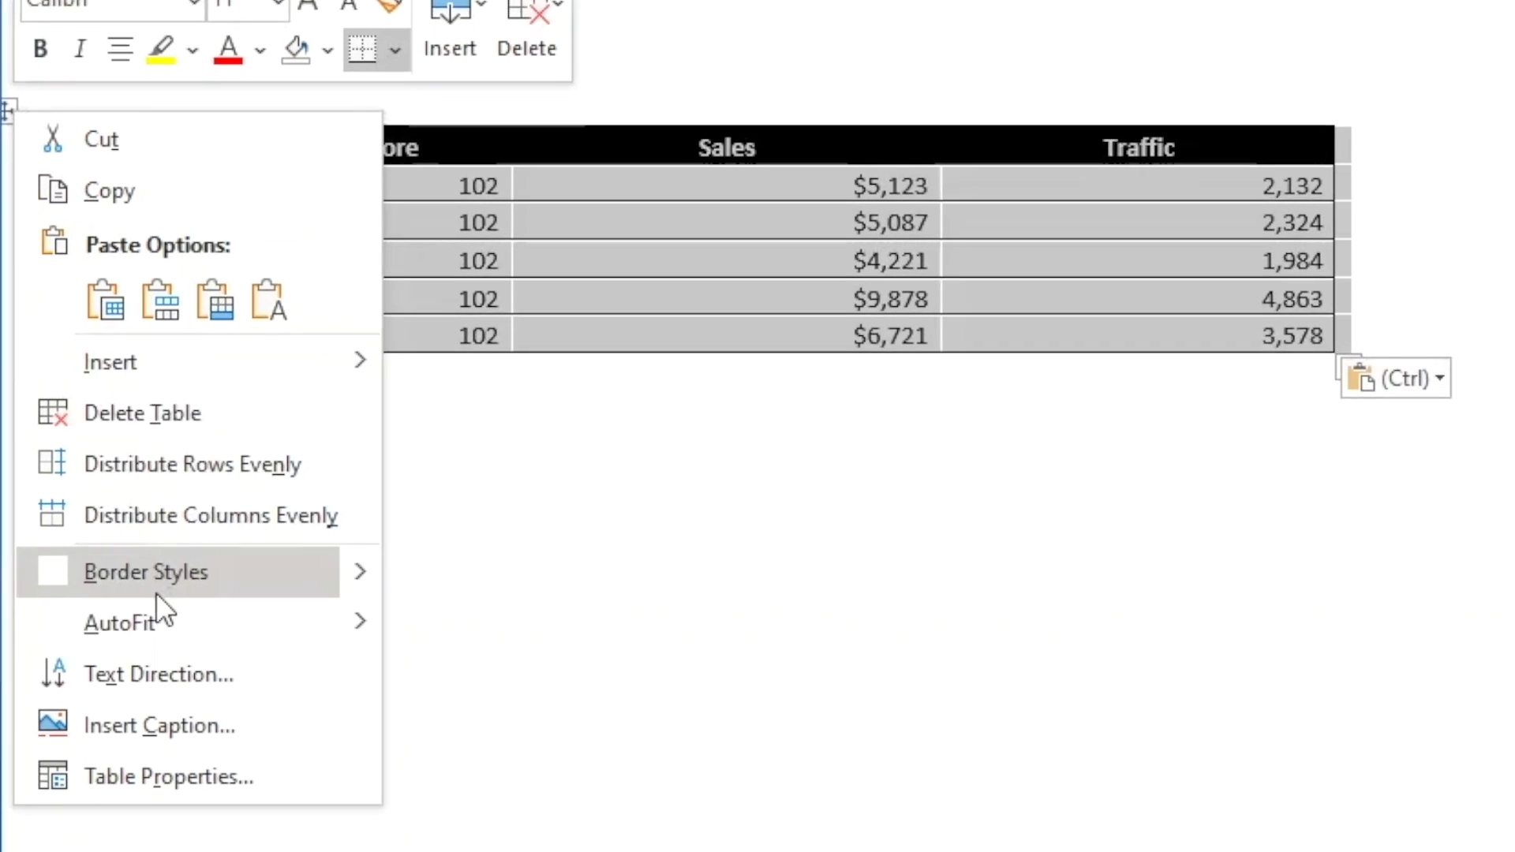
{"action": "mouse_move", "coordinate": [88, 722]}
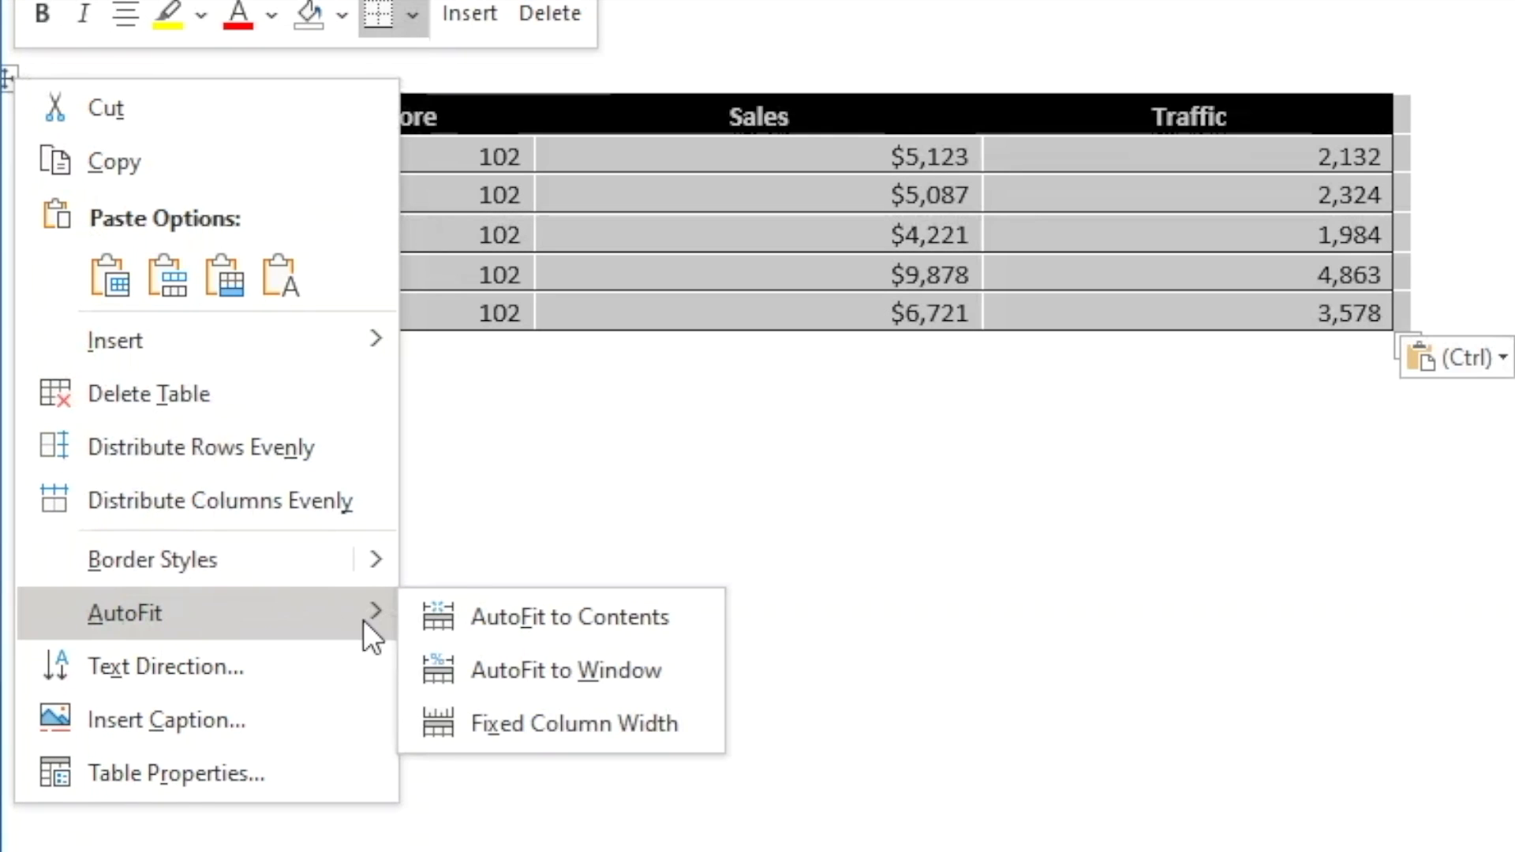
{"action": "left_click", "coordinate": [481, 623]}
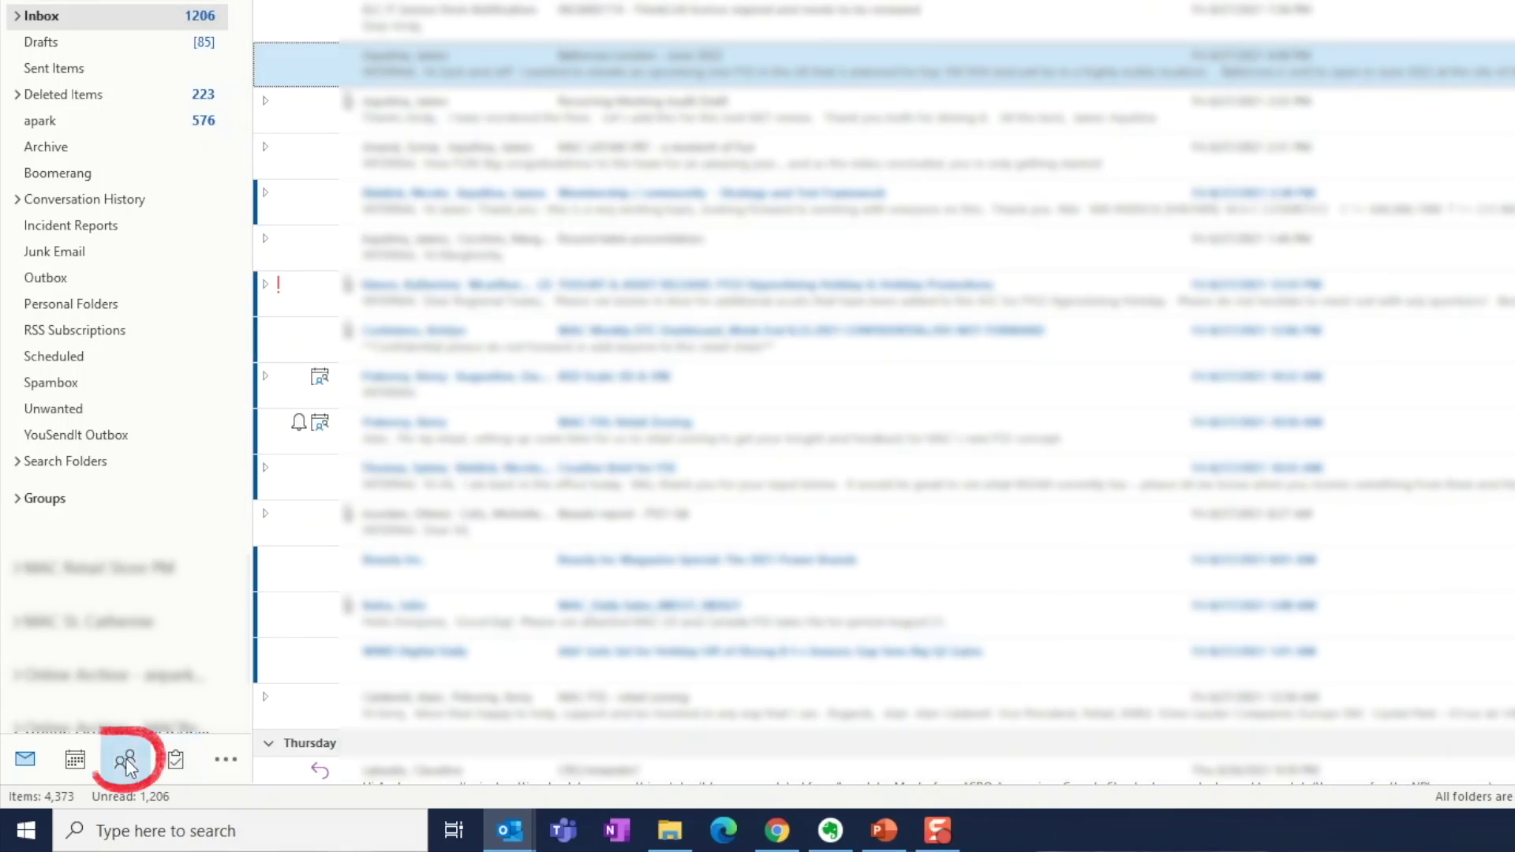
Step: In People, start a new Retail Ops Meeting Group contact group and add members from the Address Book
{"action": "left_click", "coordinate": [125, 759]}
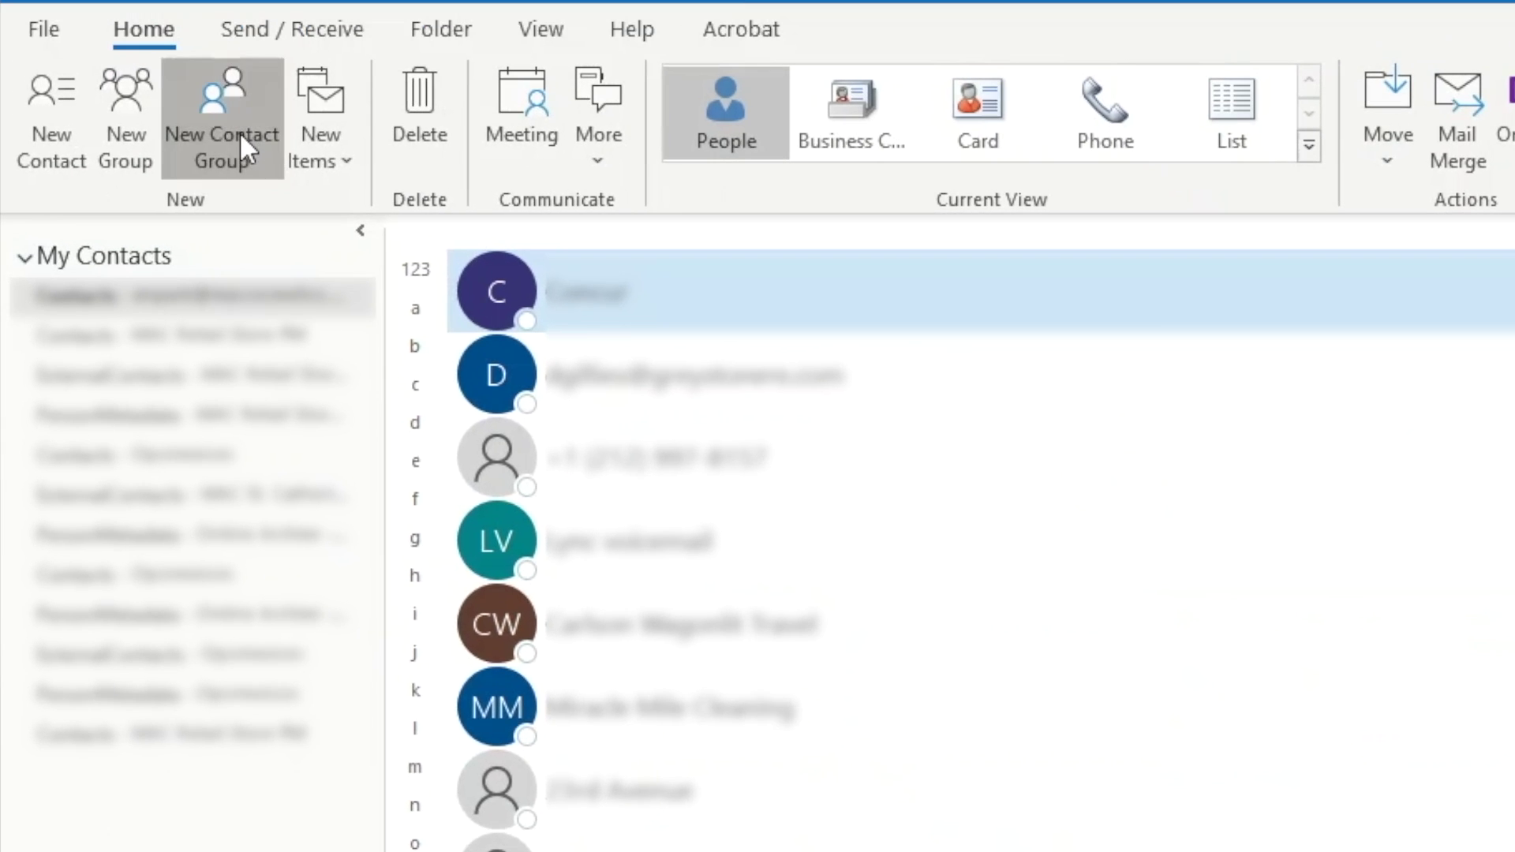
{"action": "left_click", "coordinate": [239, 131]}
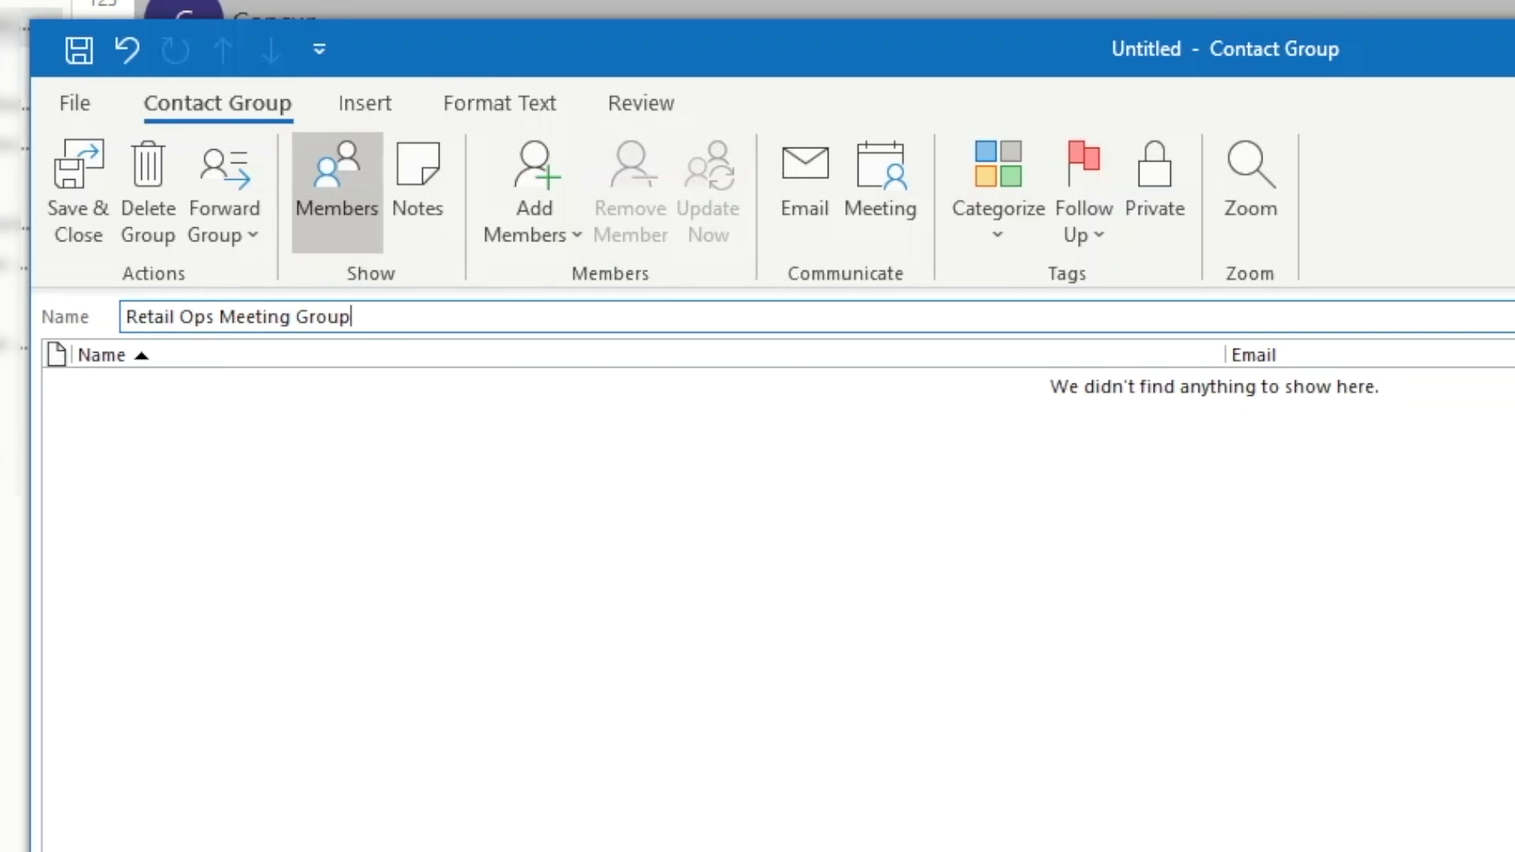
{"action": "left_click", "coordinate": [533, 229]}
{"action": "left_click", "coordinate": [582, 320]}
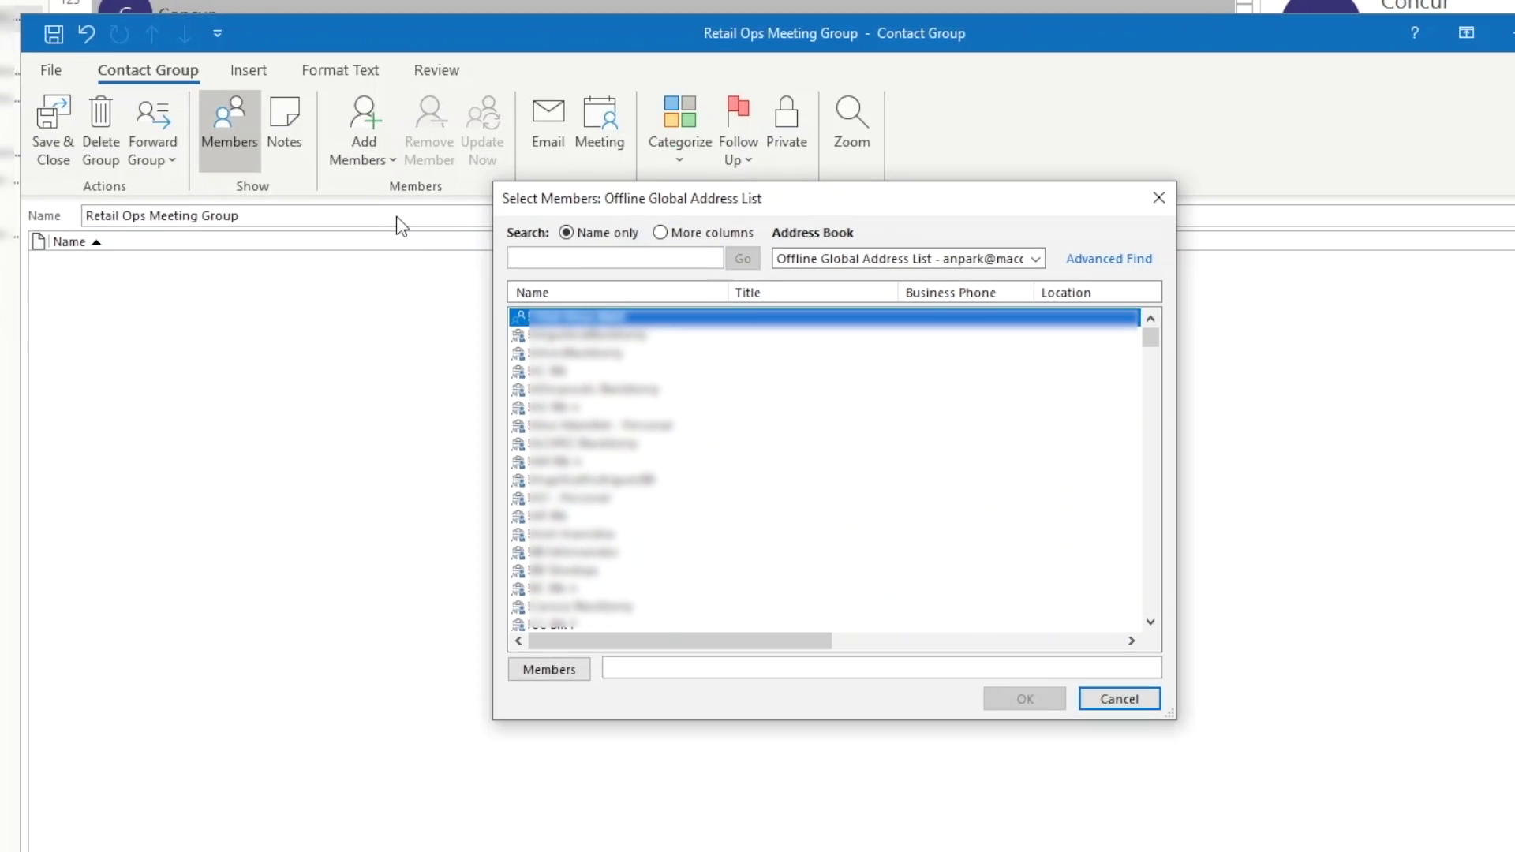
Step: Add the three 'pul' search matches as members and save the contact group
{"action": "type", "text": "pul"}
{"action": "left_click", "coordinate": [563, 347]}
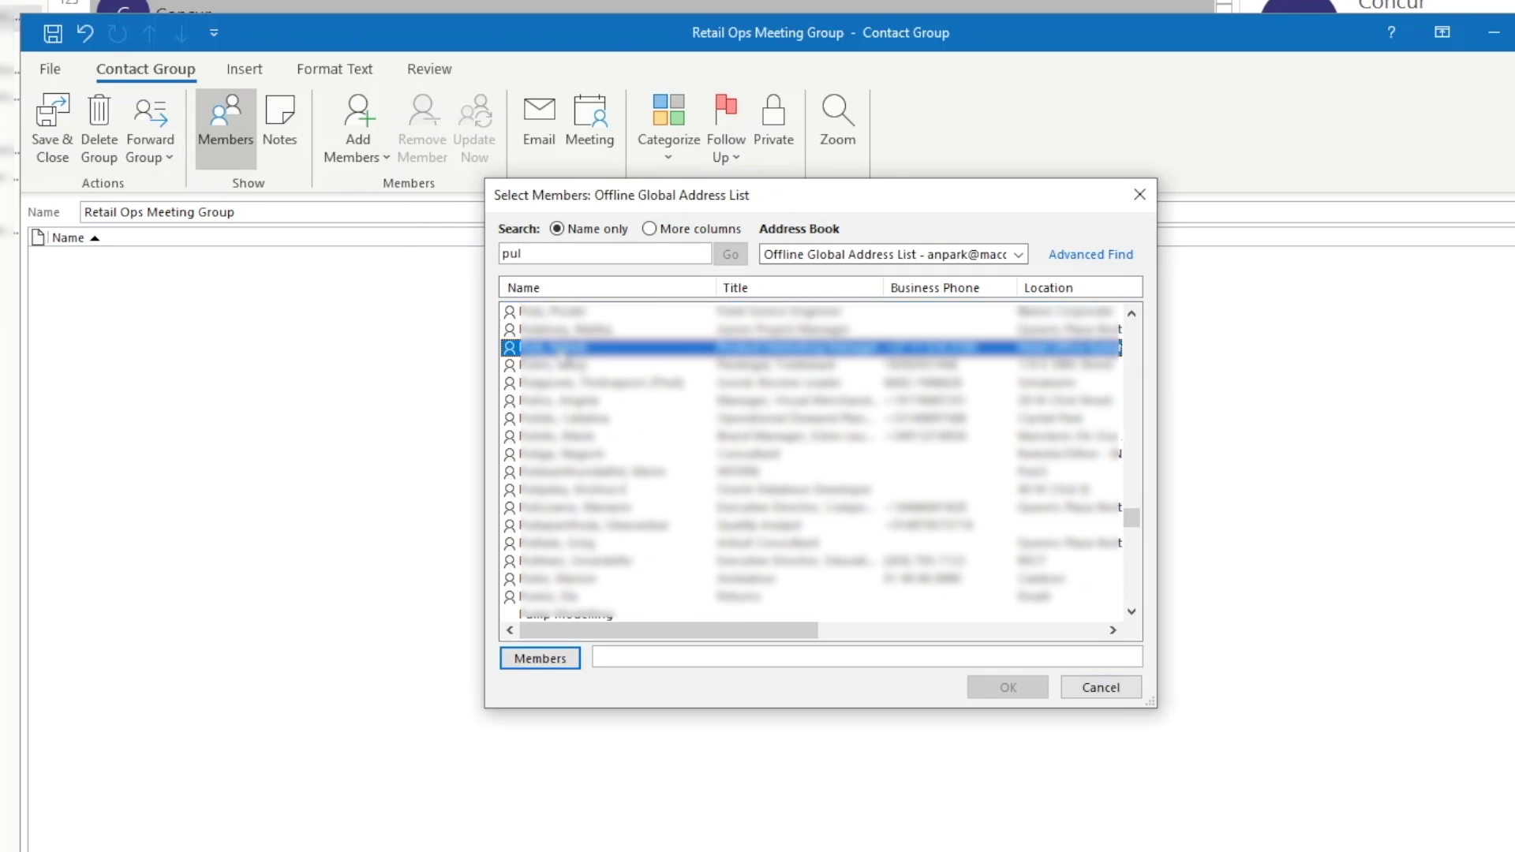
{"action": "double_click", "coordinate": [563, 347]}
{"action": "double_click", "coordinate": [568, 418]}
{"action": "double_click", "coordinate": [580, 489]}
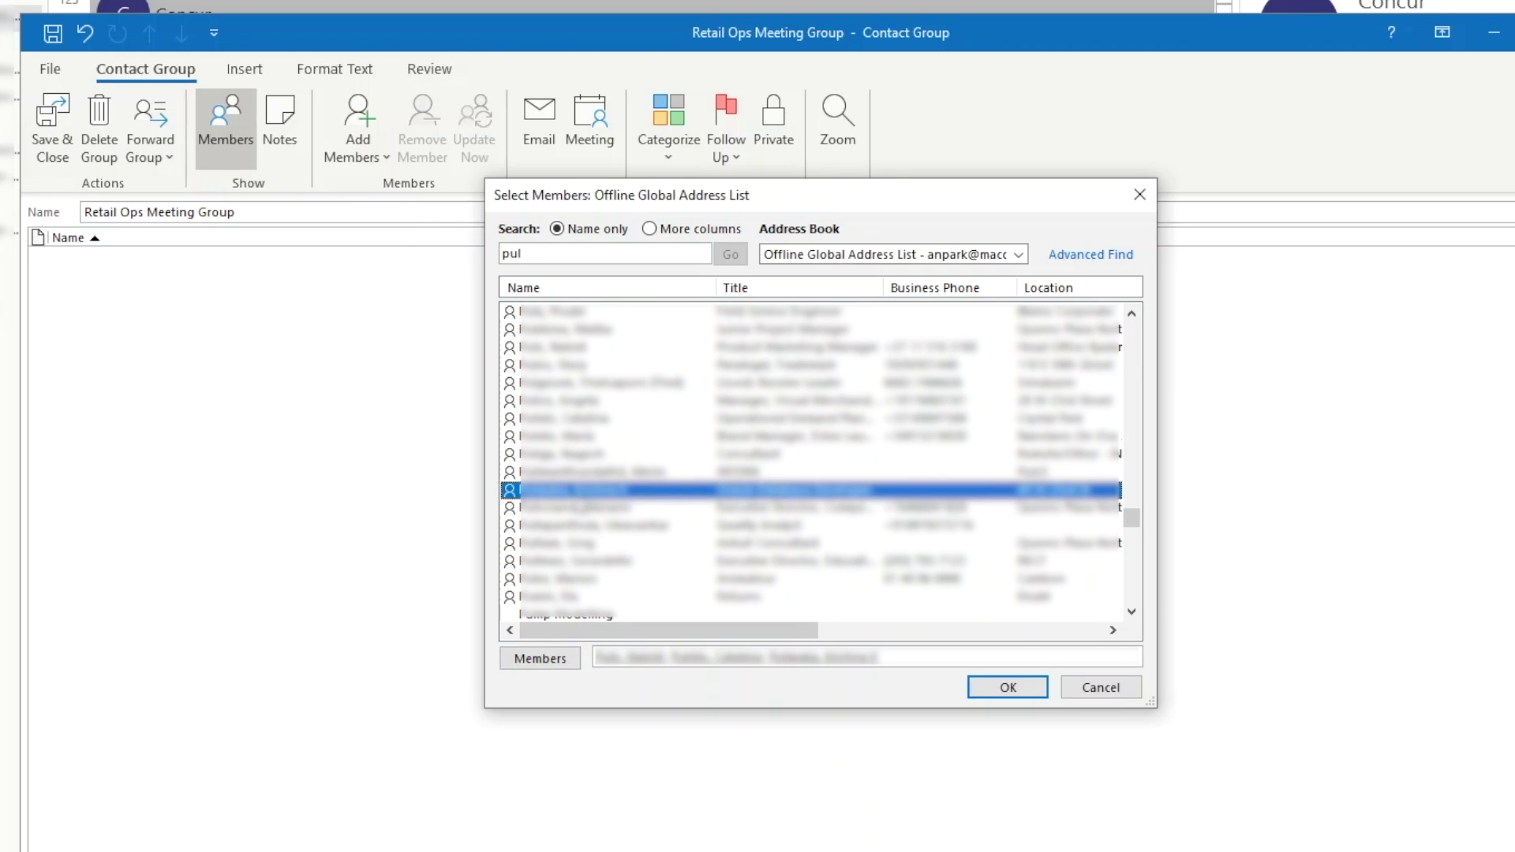
{"action": "left_click", "coordinate": [1007, 688]}
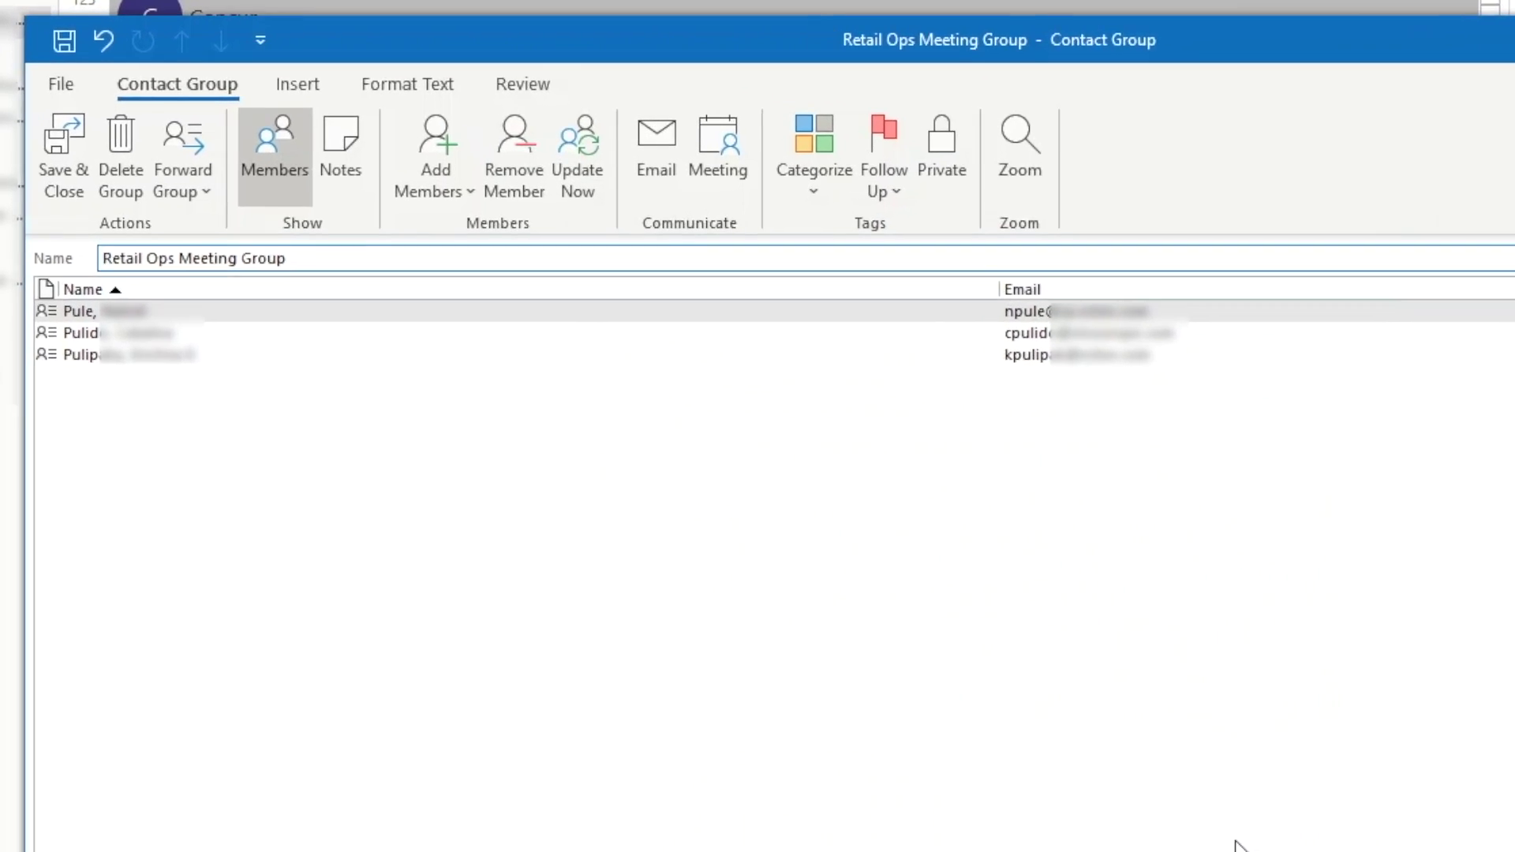
{"action": "left_click", "coordinate": [84, 187]}
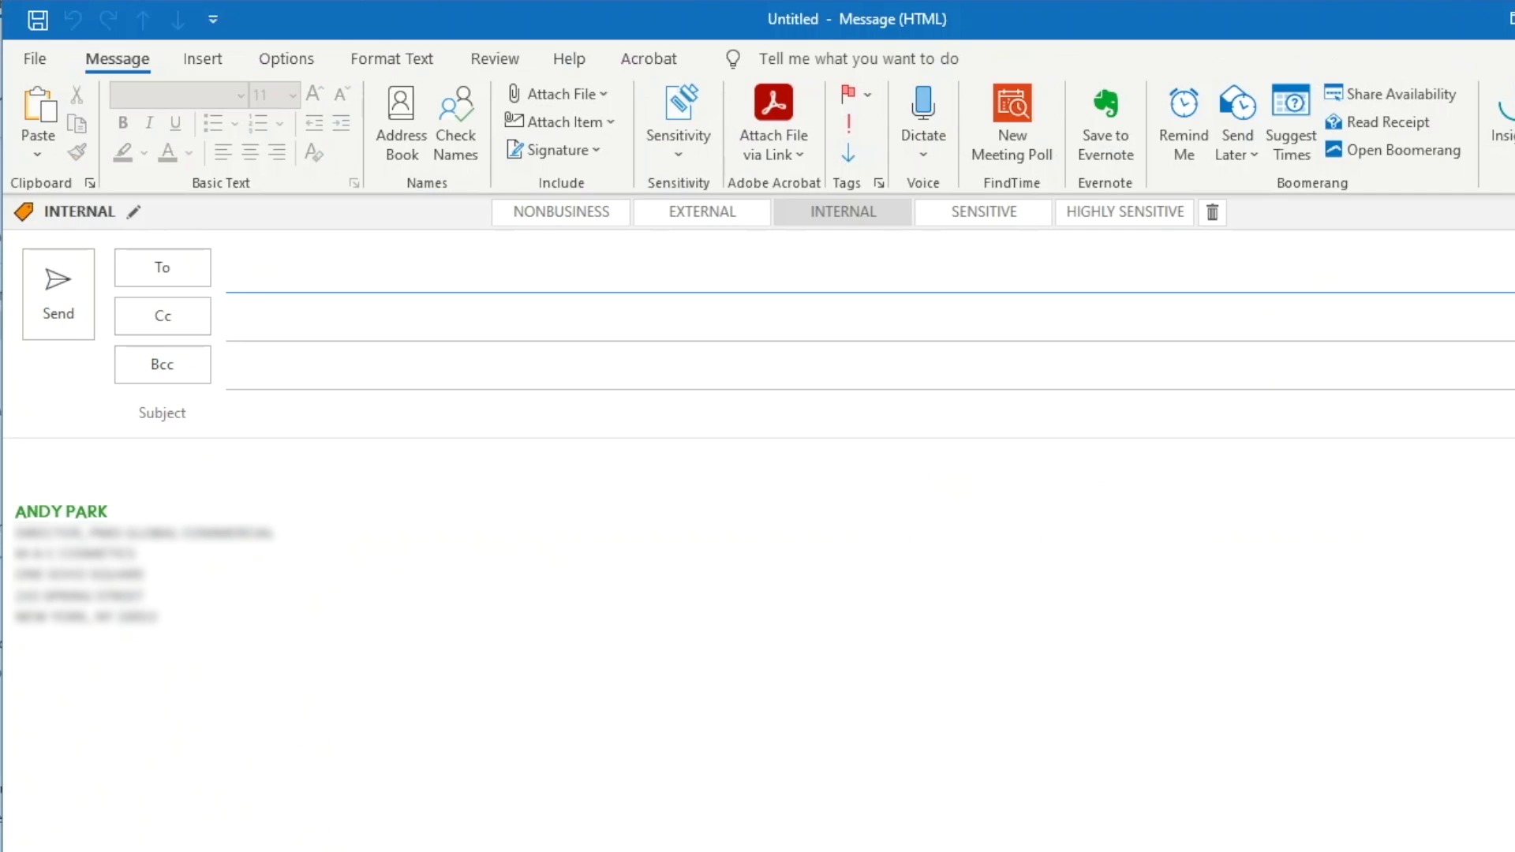
Step: Expand Retail Ops Meeting Group into individual recipients in a draft, then discard the draft unsaved
{"action": "type", "text": "retail"}
{"action": "key", "text": "Return"}
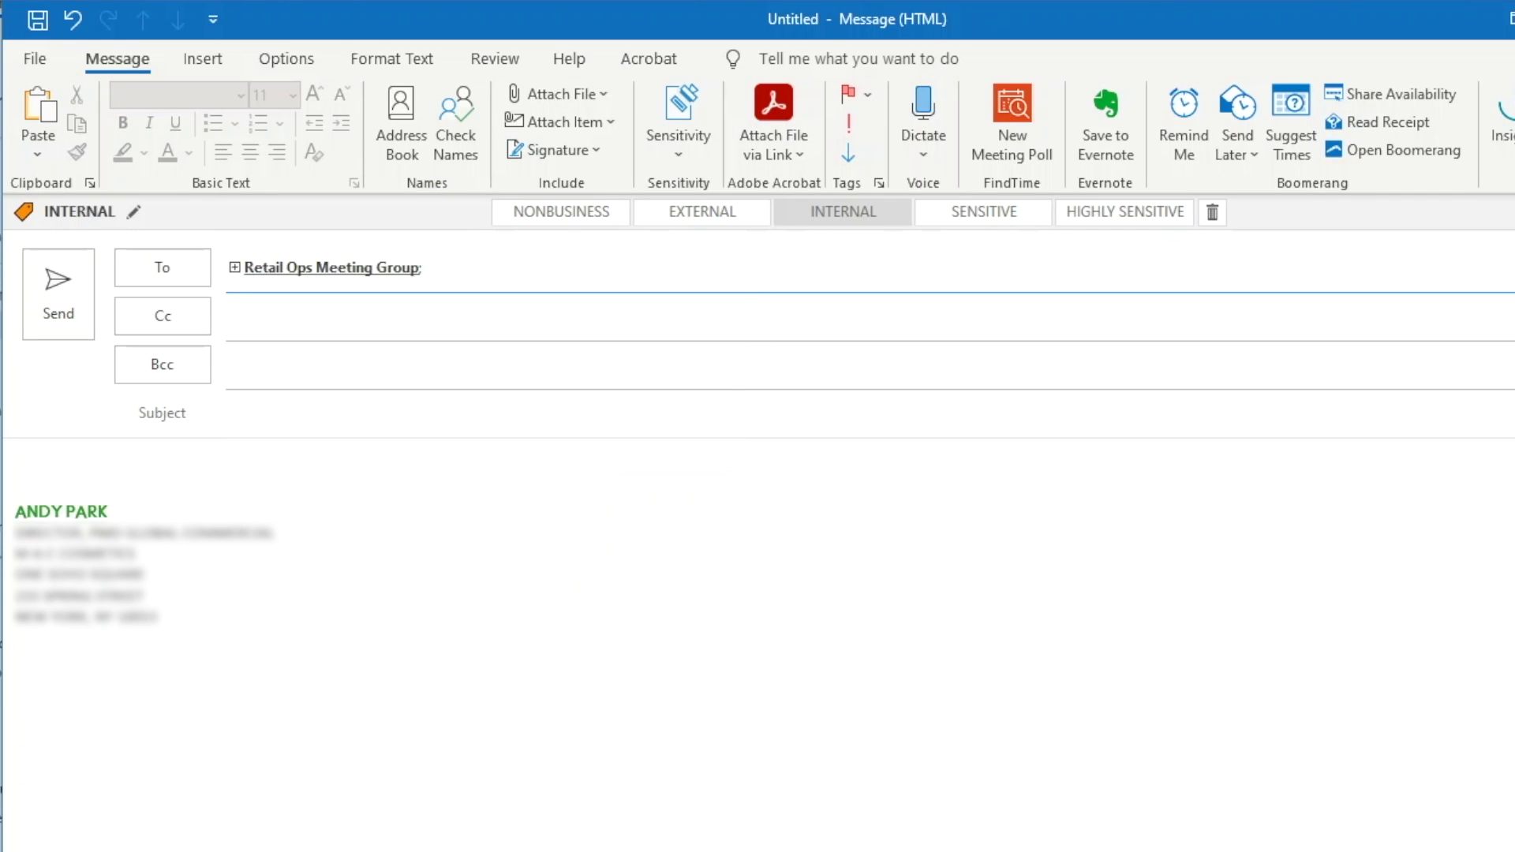
{"action": "left_click", "coordinate": [236, 267]}
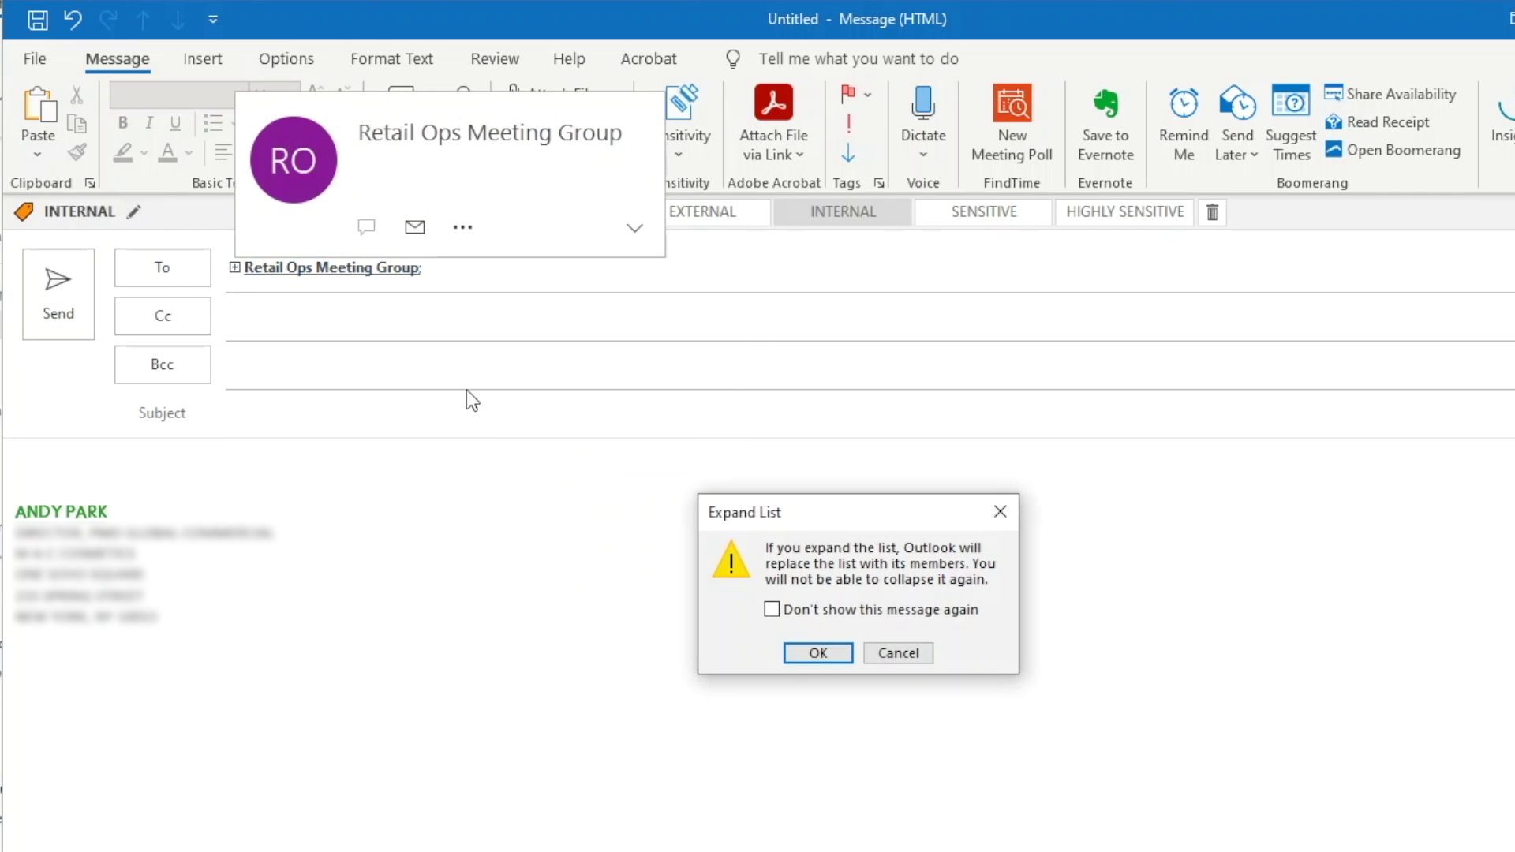
{"action": "left_click", "coordinate": [808, 646]}
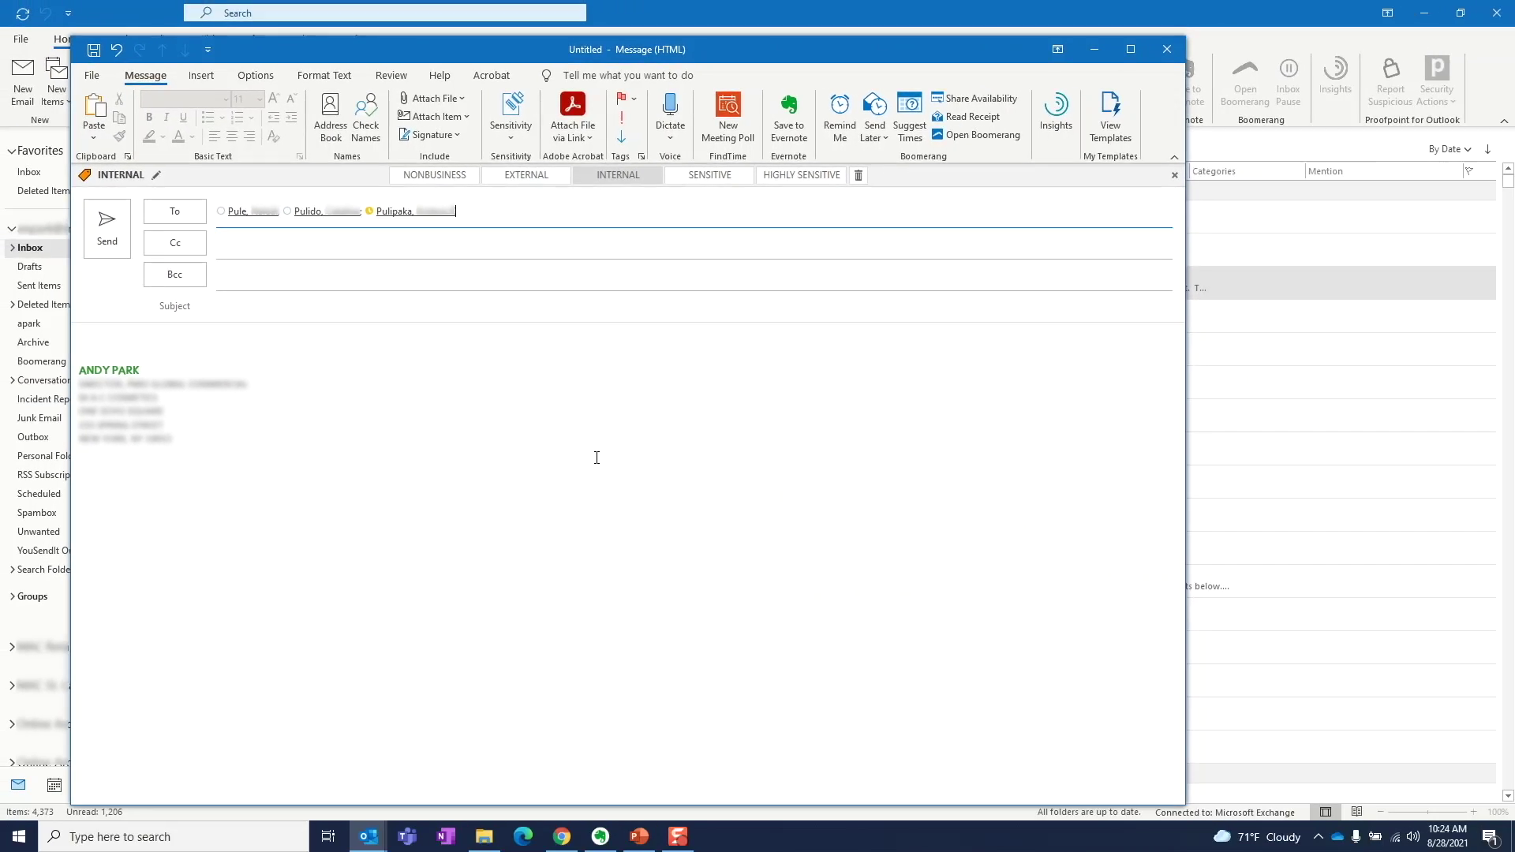
{"action": "left_click", "coordinate": [1166, 49]}
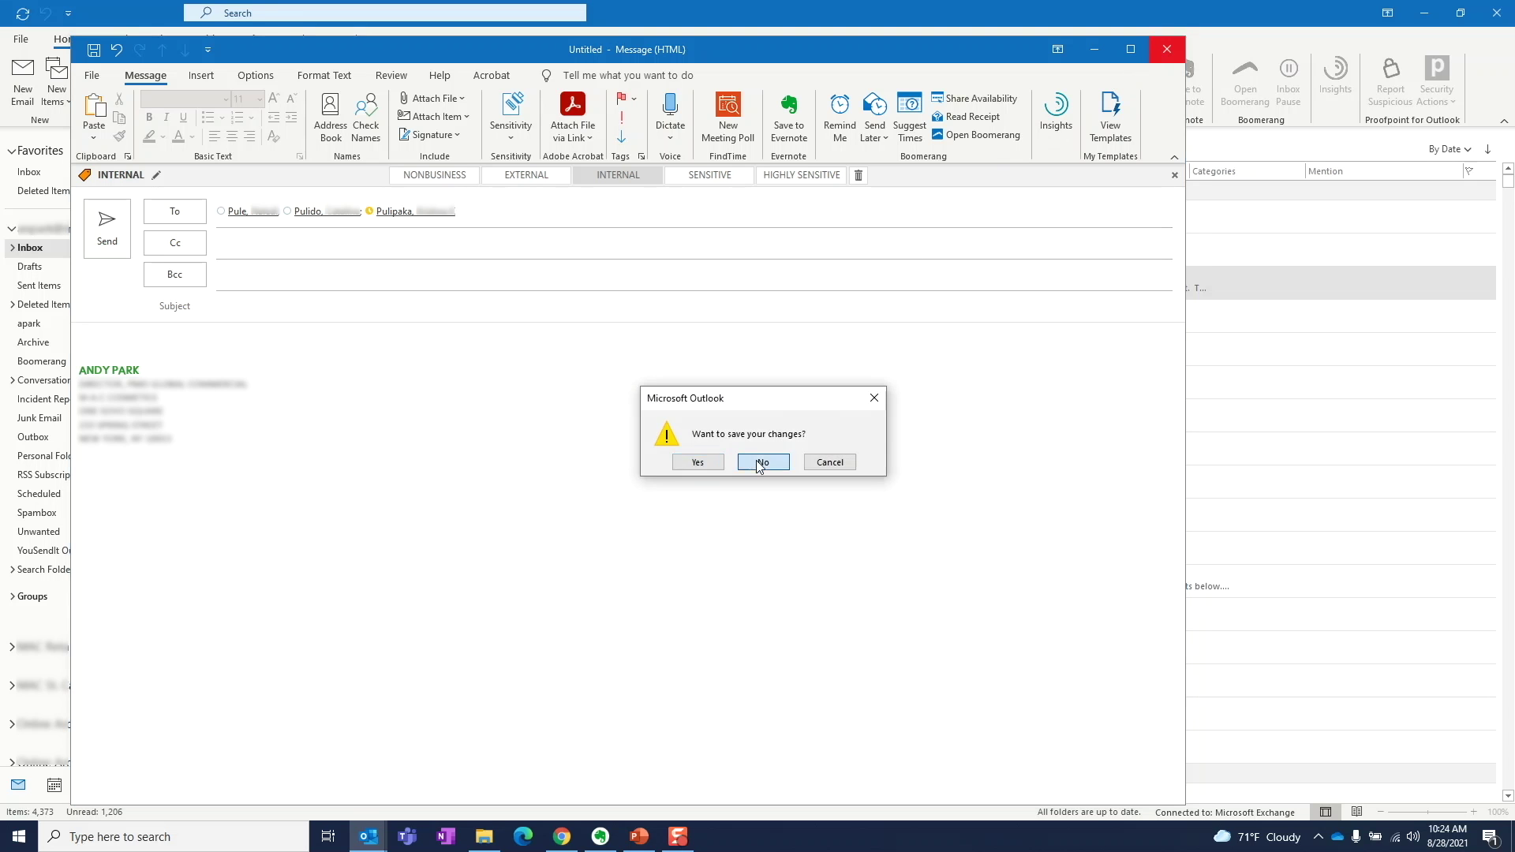
{"action": "left_click", "coordinate": [764, 464]}
Step: Find Retail Ops Meeting Group with a 're' contact search, edit it, and remove the selected member
{"action": "left_click", "coordinate": [90, 789]}
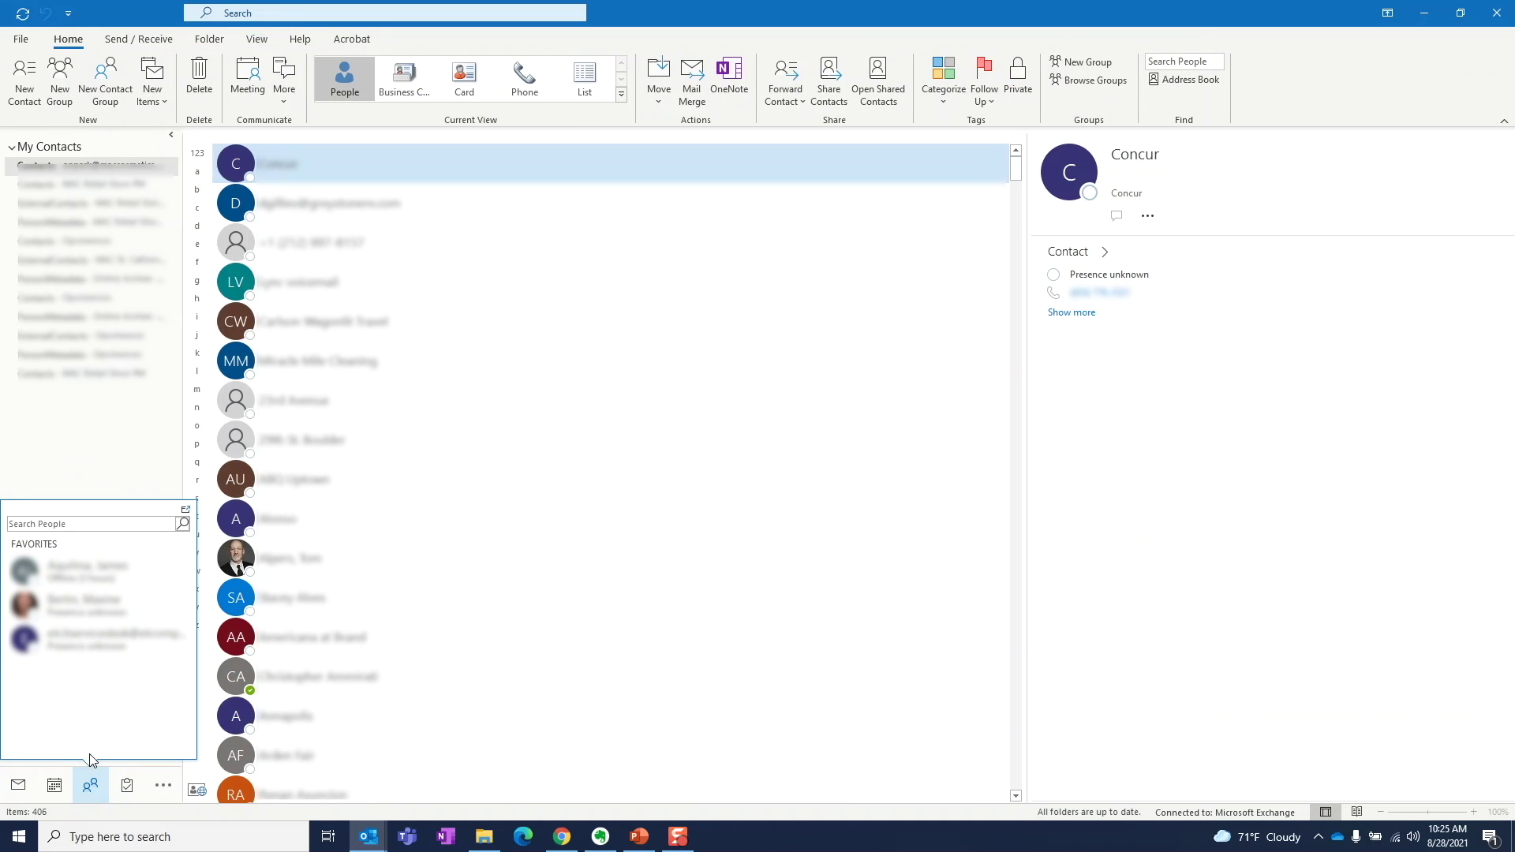
{"action": "left_click", "coordinate": [848, 38]}
{"action": "type", "text": "retail"}
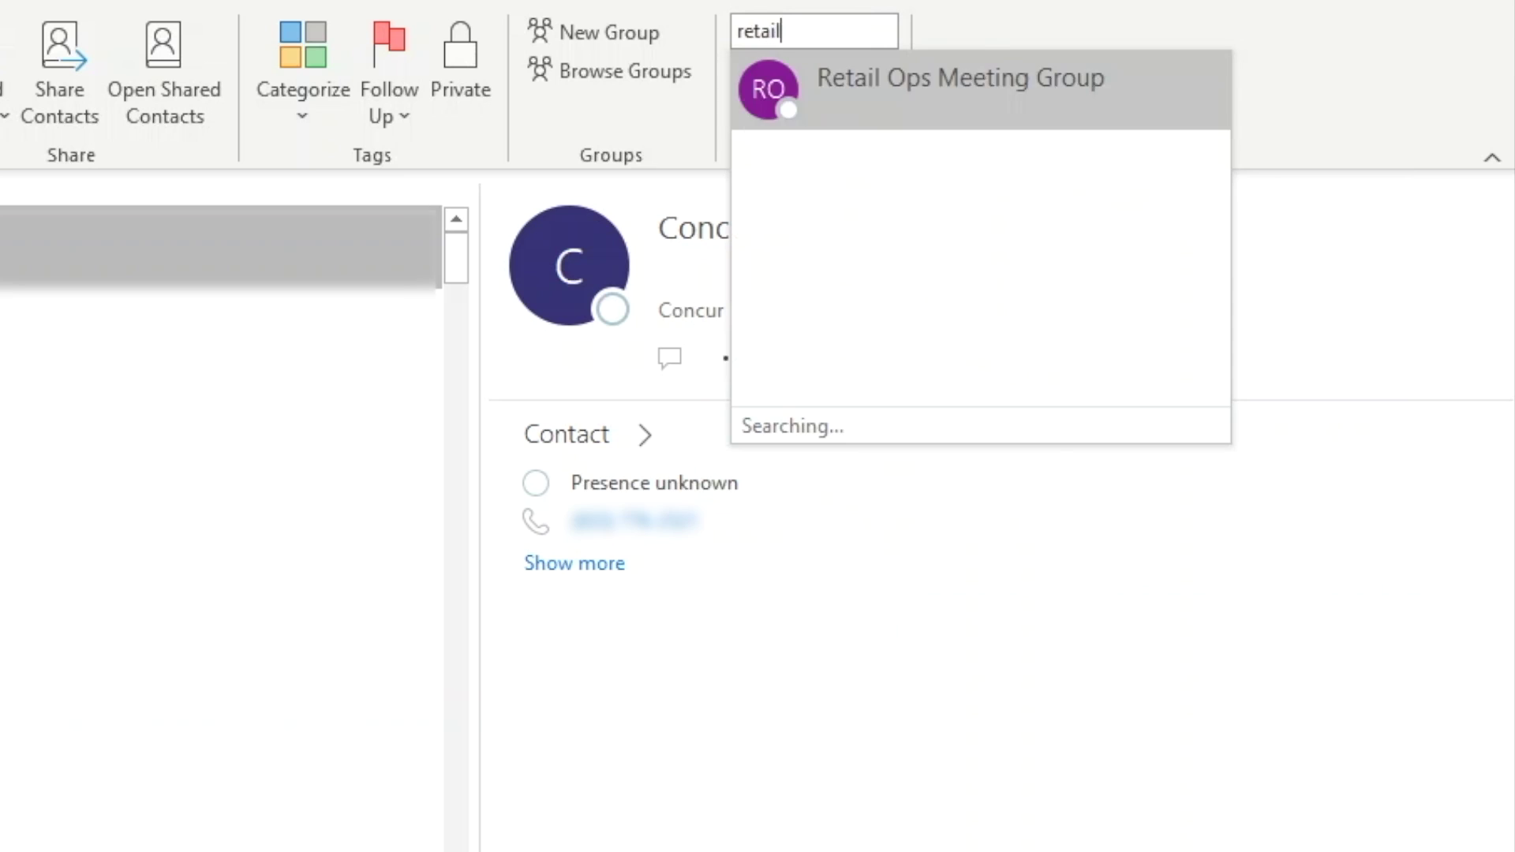
{"action": "left_click", "coordinate": [879, 112]}
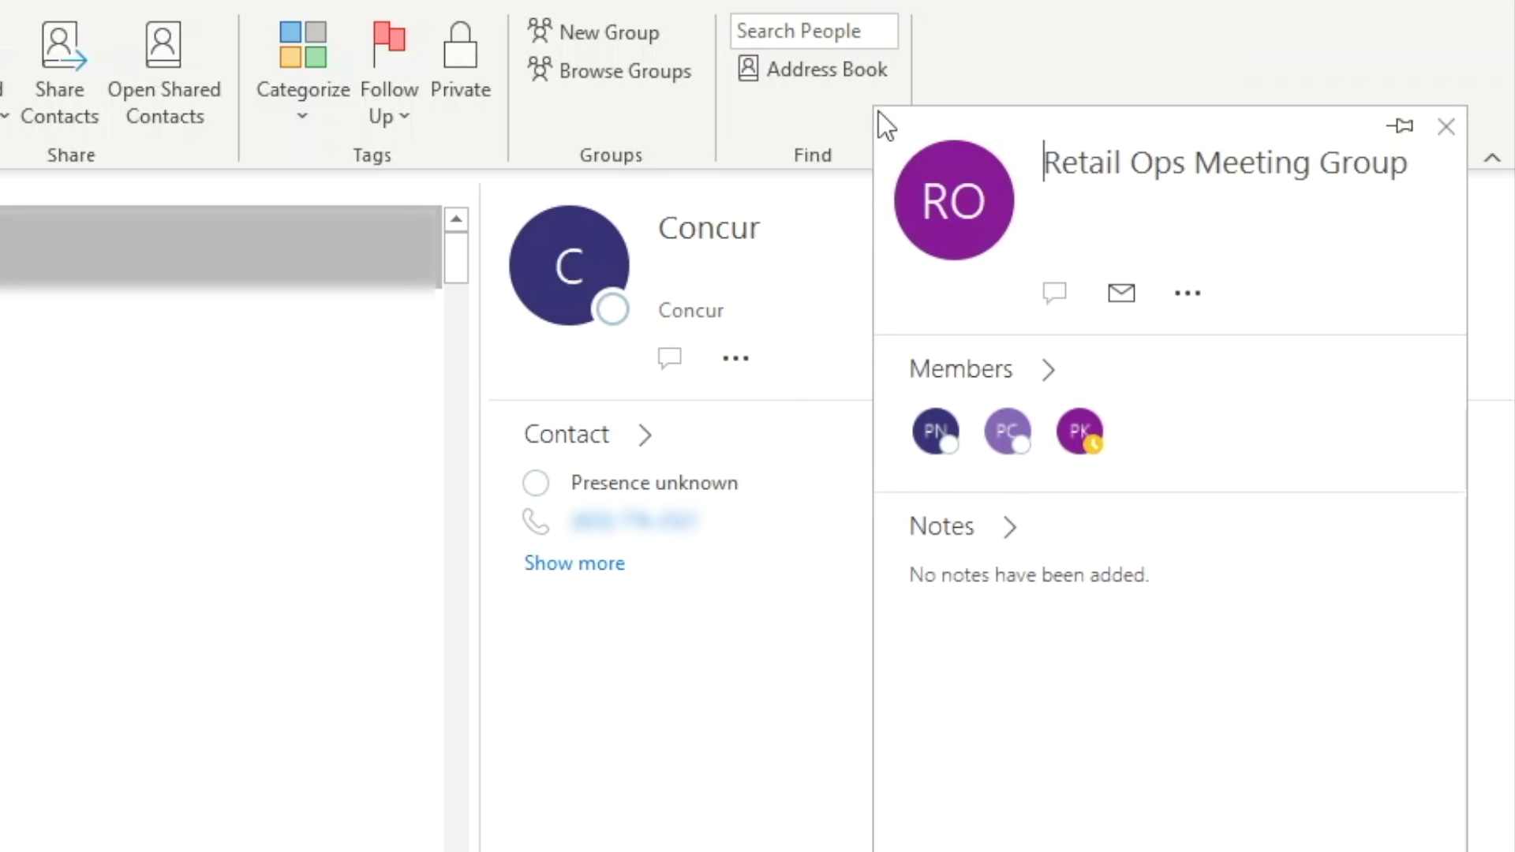
{"action": "left_click", "coordinate": [1186, 296]}
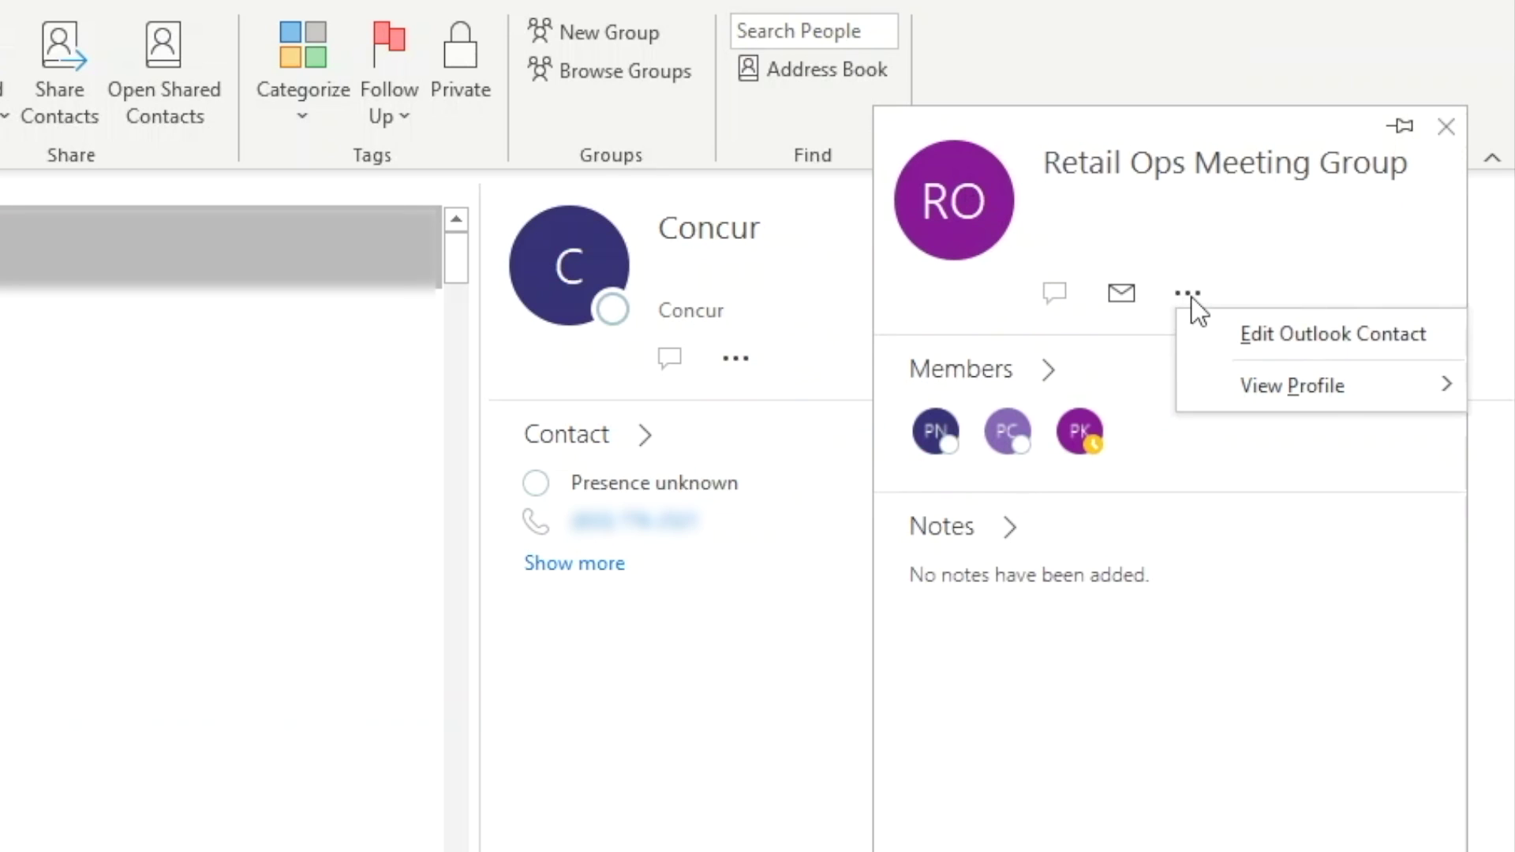
{"action": "left_click", "coordinate": [1287, 341]}
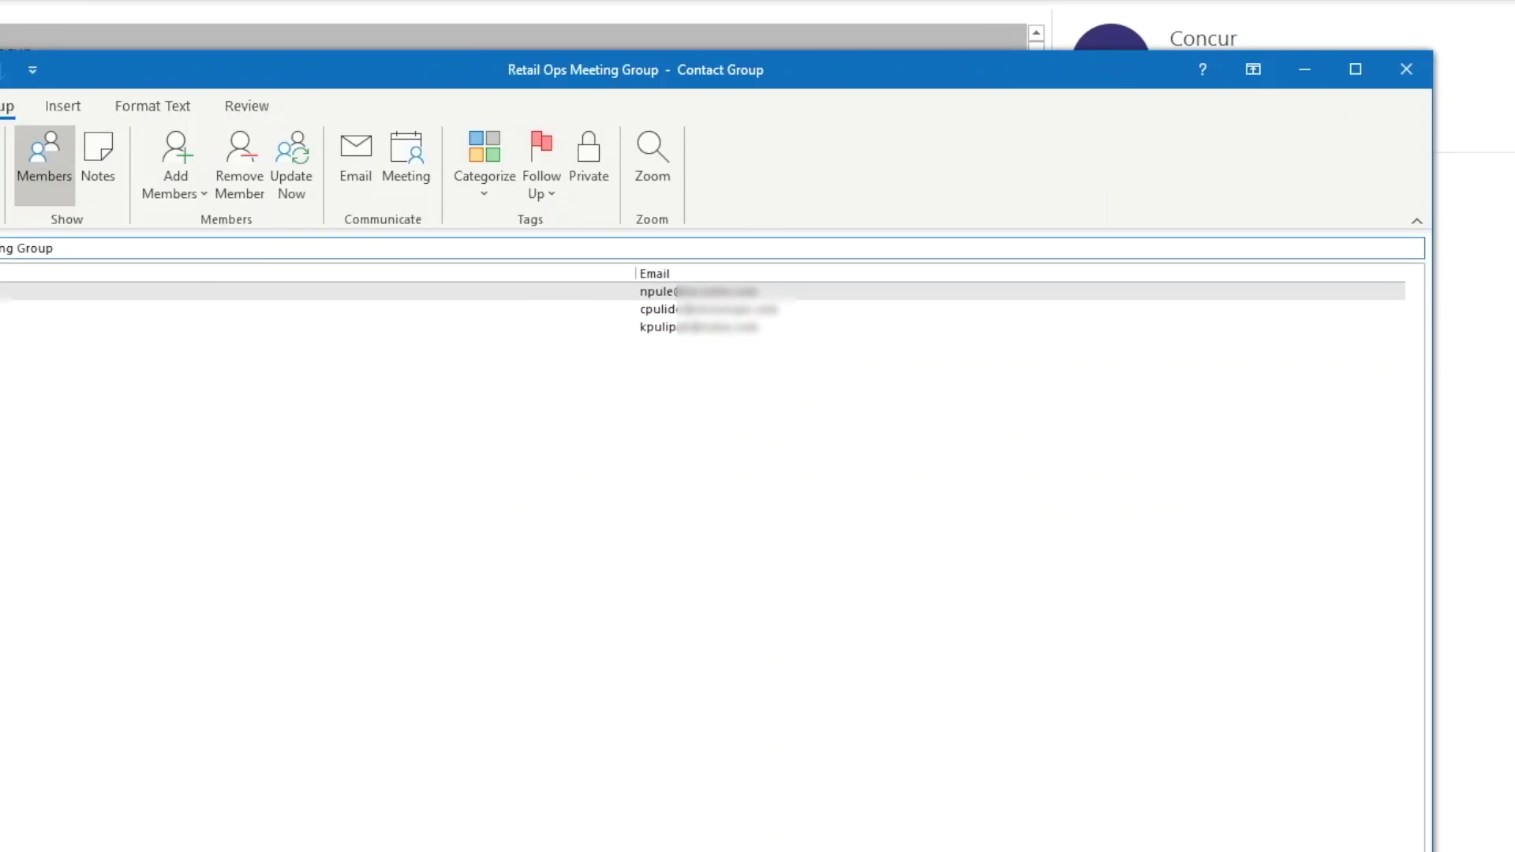
{"action": "left_click", "coordinate": [389, 133]}
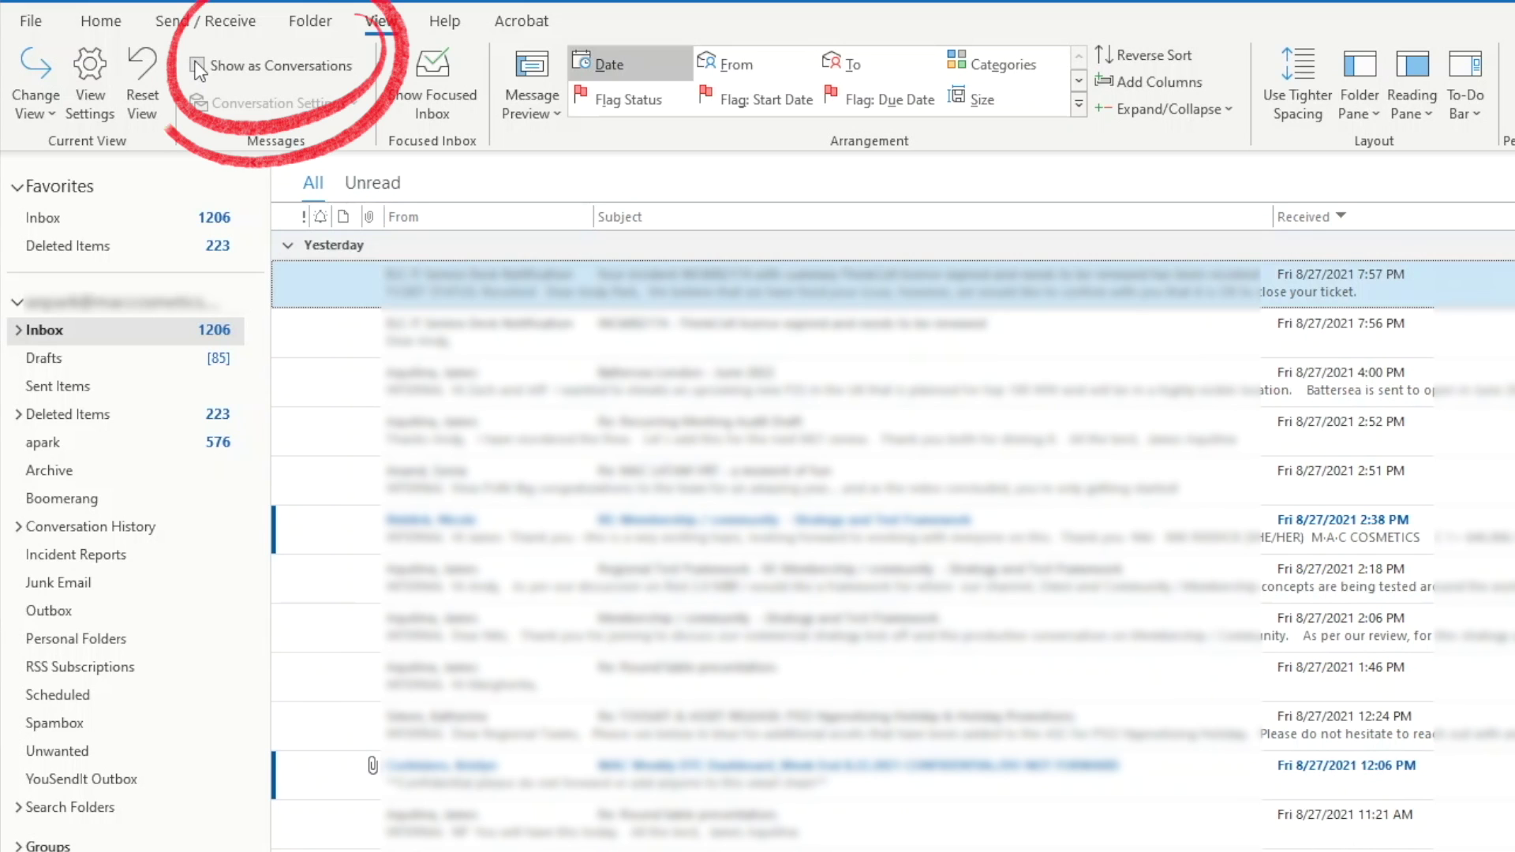
Step: Turn on Show as Conversations for the Inbox only and expand the flagged conversation thread
{"action": "left_click", "coordinate": [198, 67]}
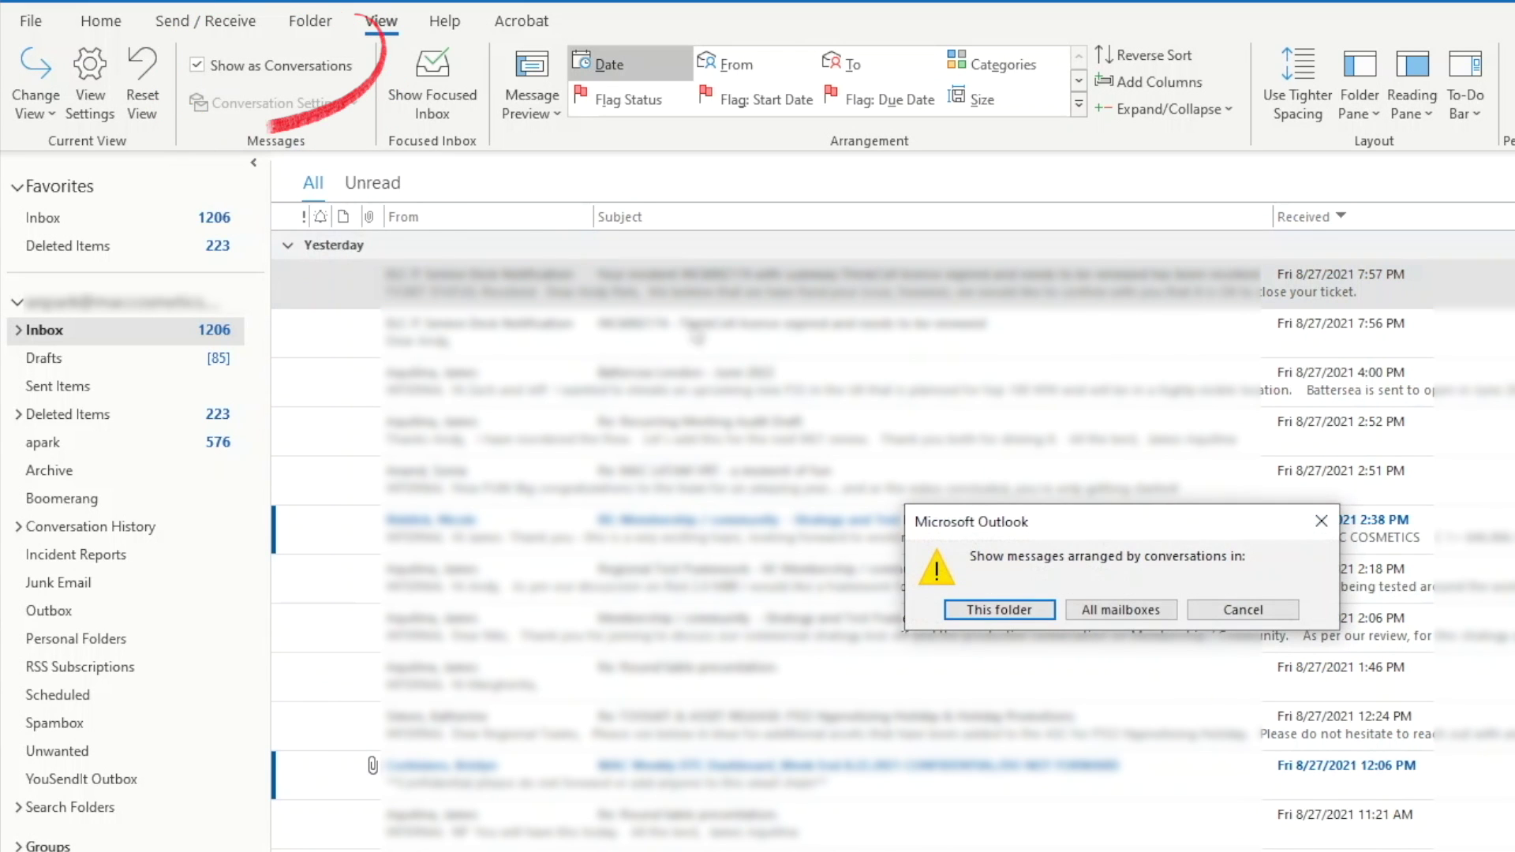
{"action": "left_click", "coordinate": [996, 609]}
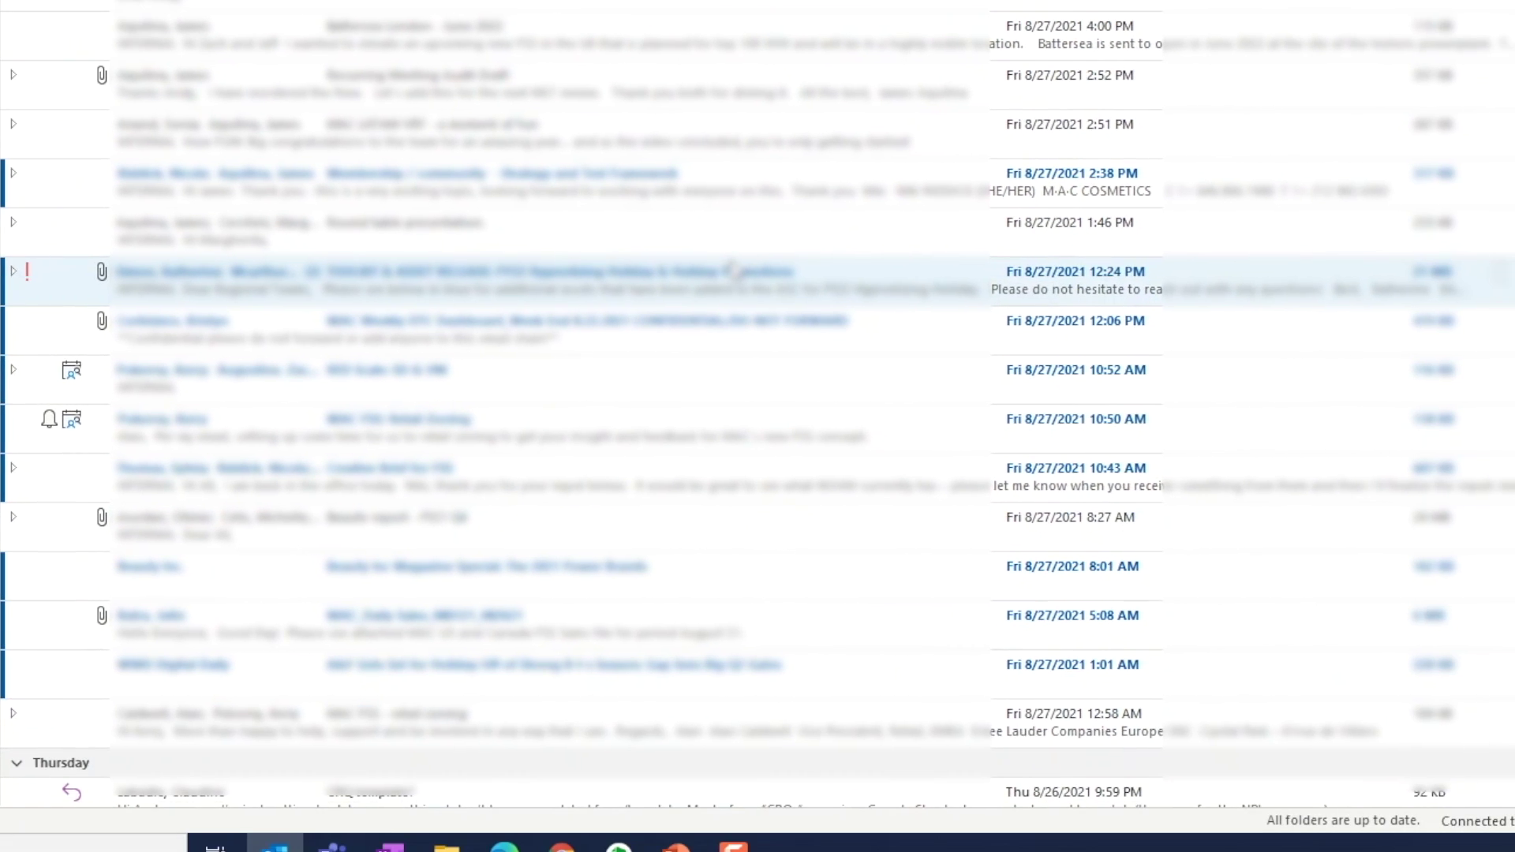
{"action": "left_click", "coordinate": [13, 273]}
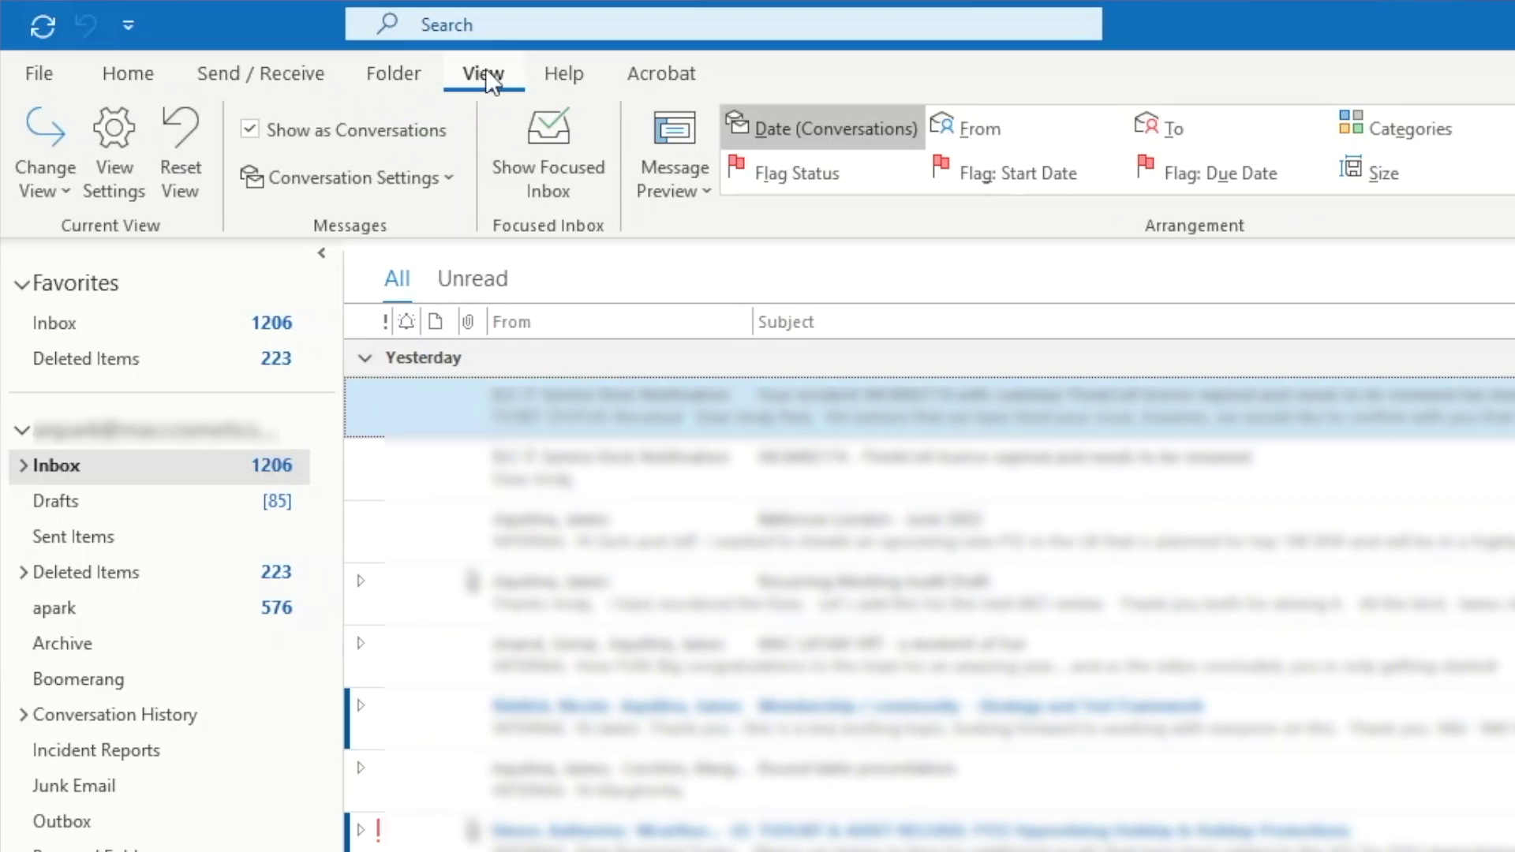
Step: Filter the view to messages where I'm the only To recipient, received in the last 7 days
{"action": "left_click", "coordinate": [112, 185]}
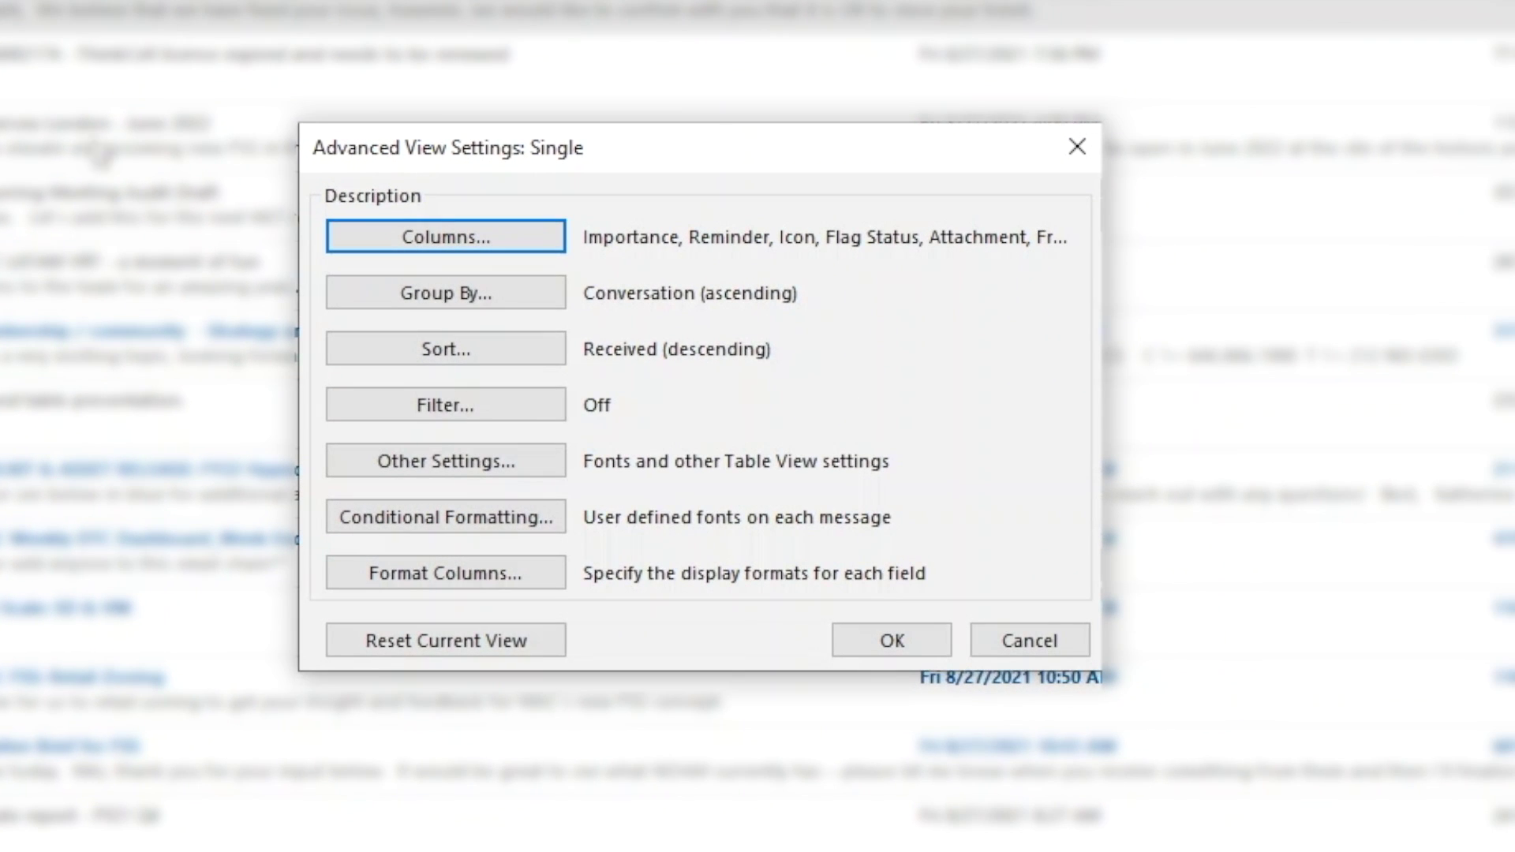
{"action": "left_click", "coordinate": [536, 402]}
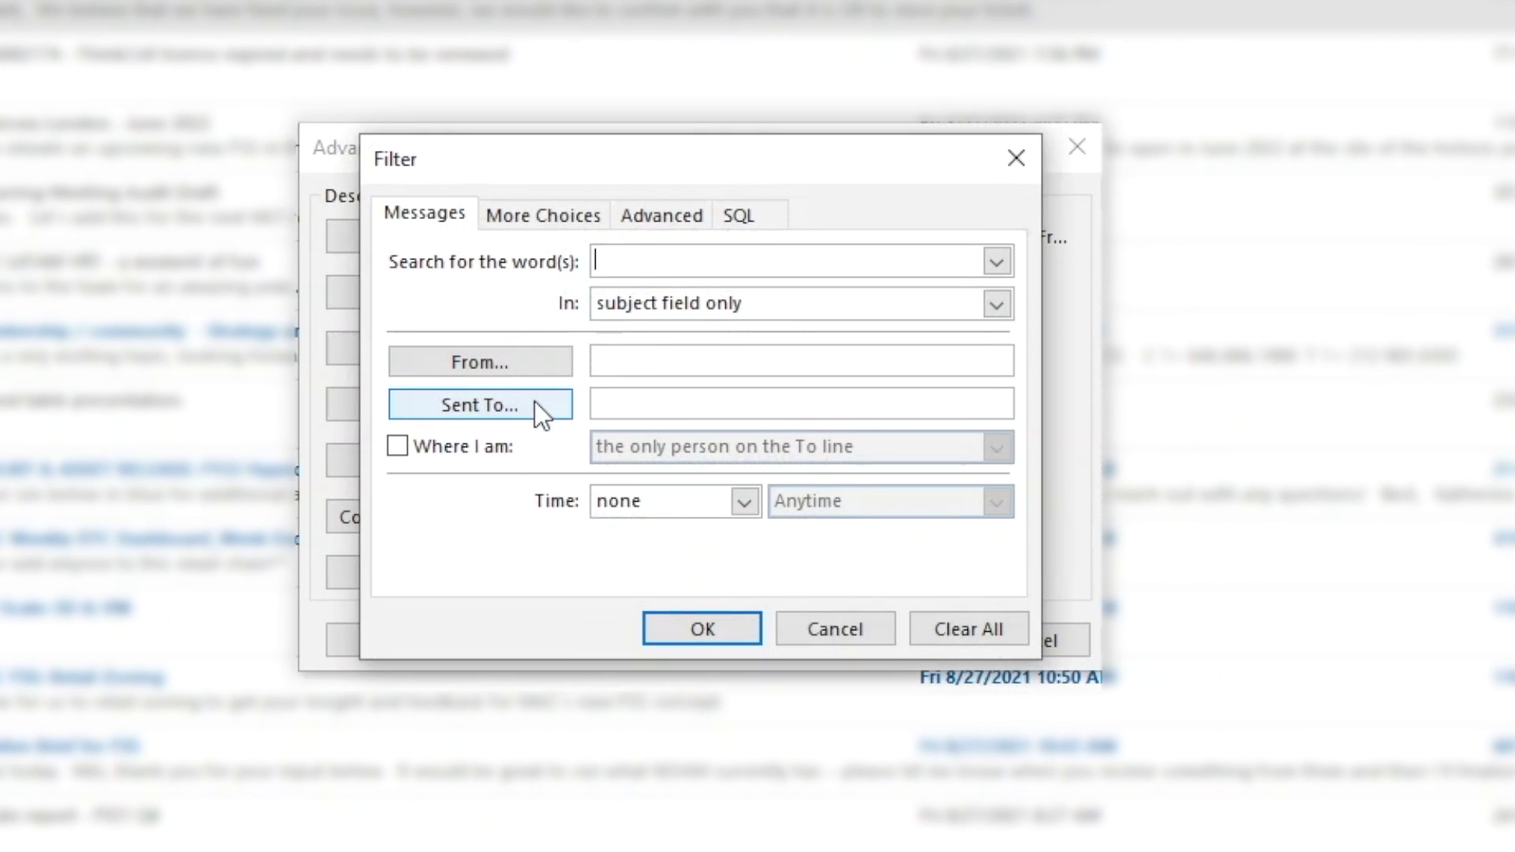
{"action": "left_click", "coordinate": [461, 445]}
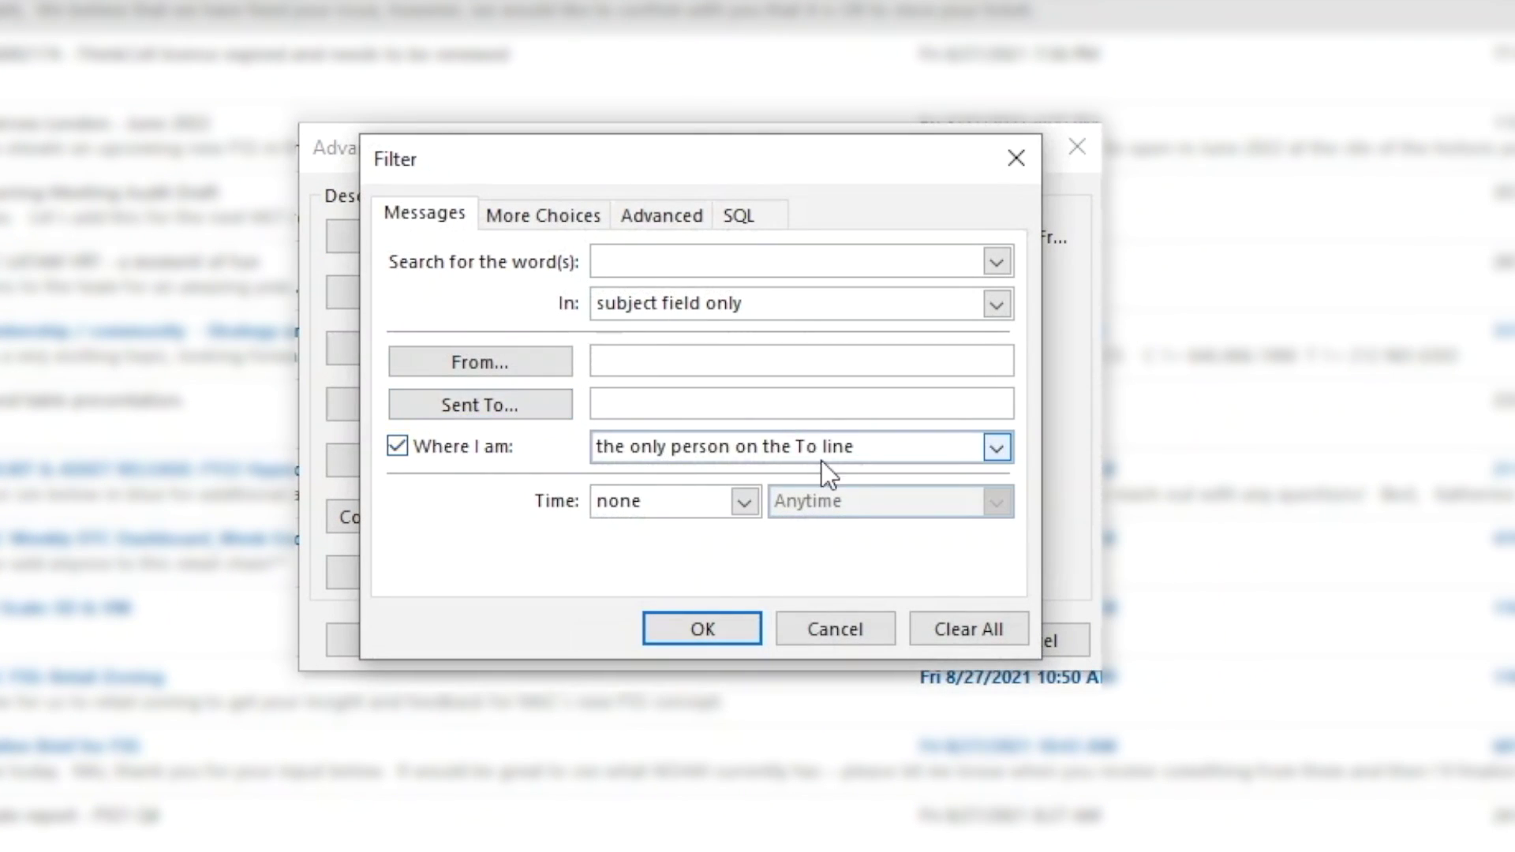
{"action": "left_click", "coordinate": [742, 500]}
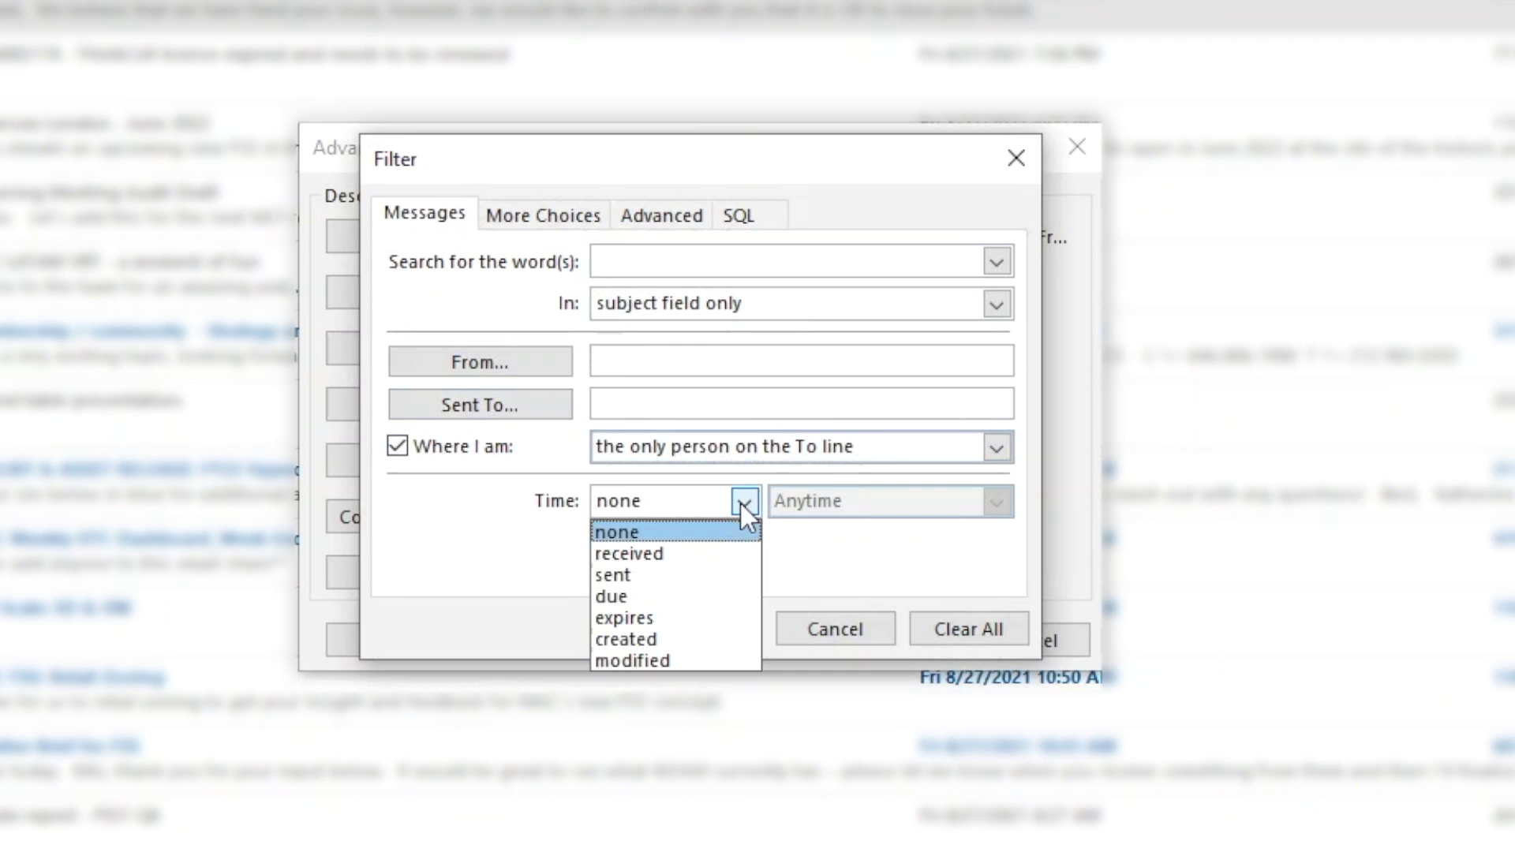
{"action": "left_click", "coordinate": [718, 552]}
{"action": "left_click", "coordinate": [1005, 507]}
{"action": "left_click", "coordinate": [882, 590]}
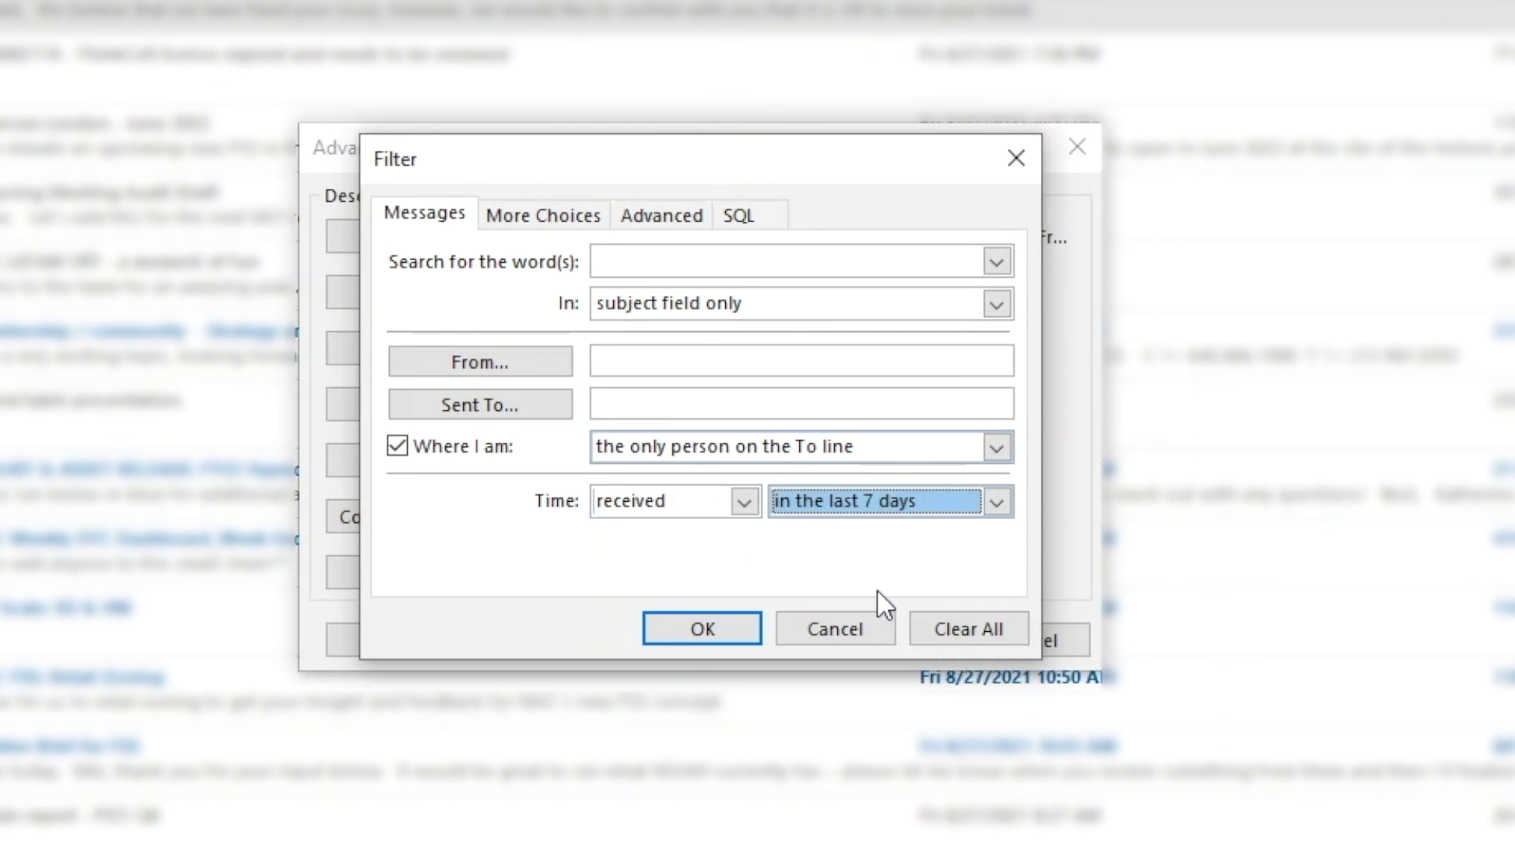
{"action": "left_click", "coordinate": [702, 628]}
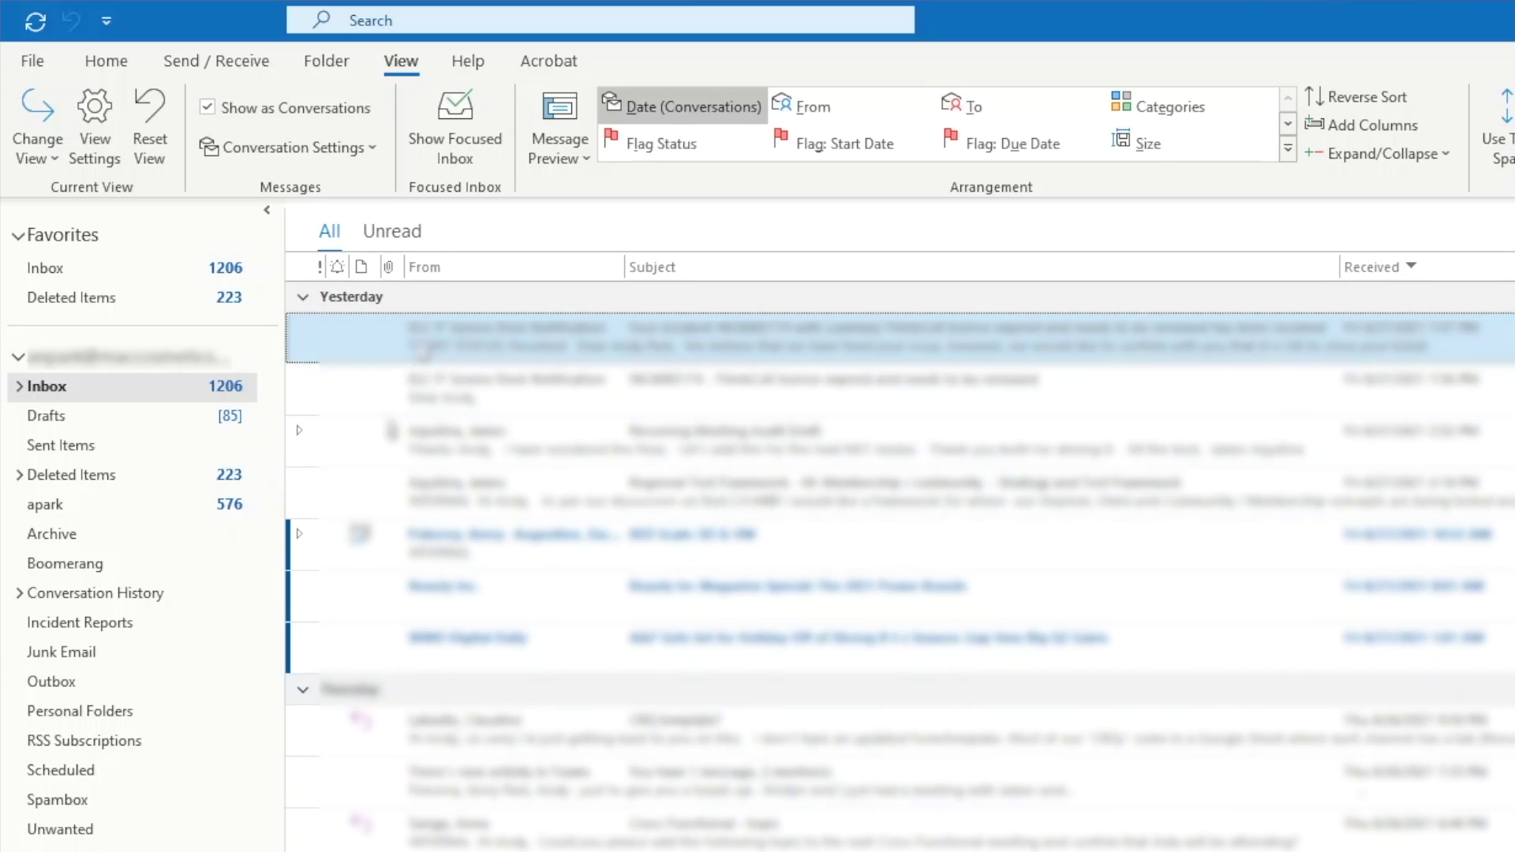
Step: Save the current view as 'Emails to me in 7 days', private to this folder
{"action": "left_click", "coordinate": [55, 160]}
{"action": "left_click", "coordinate": [194, 377]}
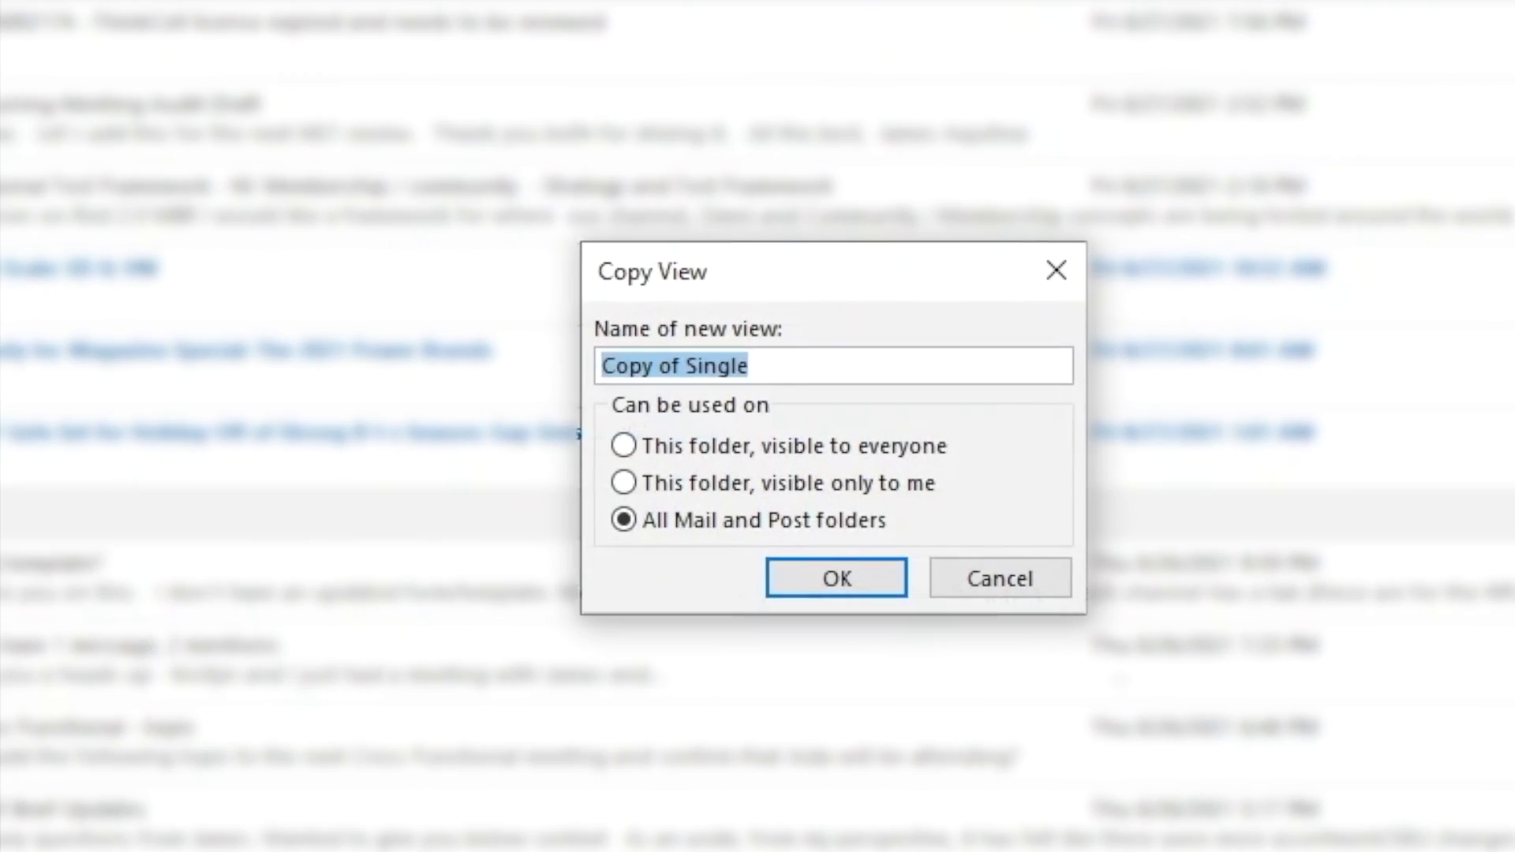
{"action": "type", "text": "Emaius to me in 7 days"}
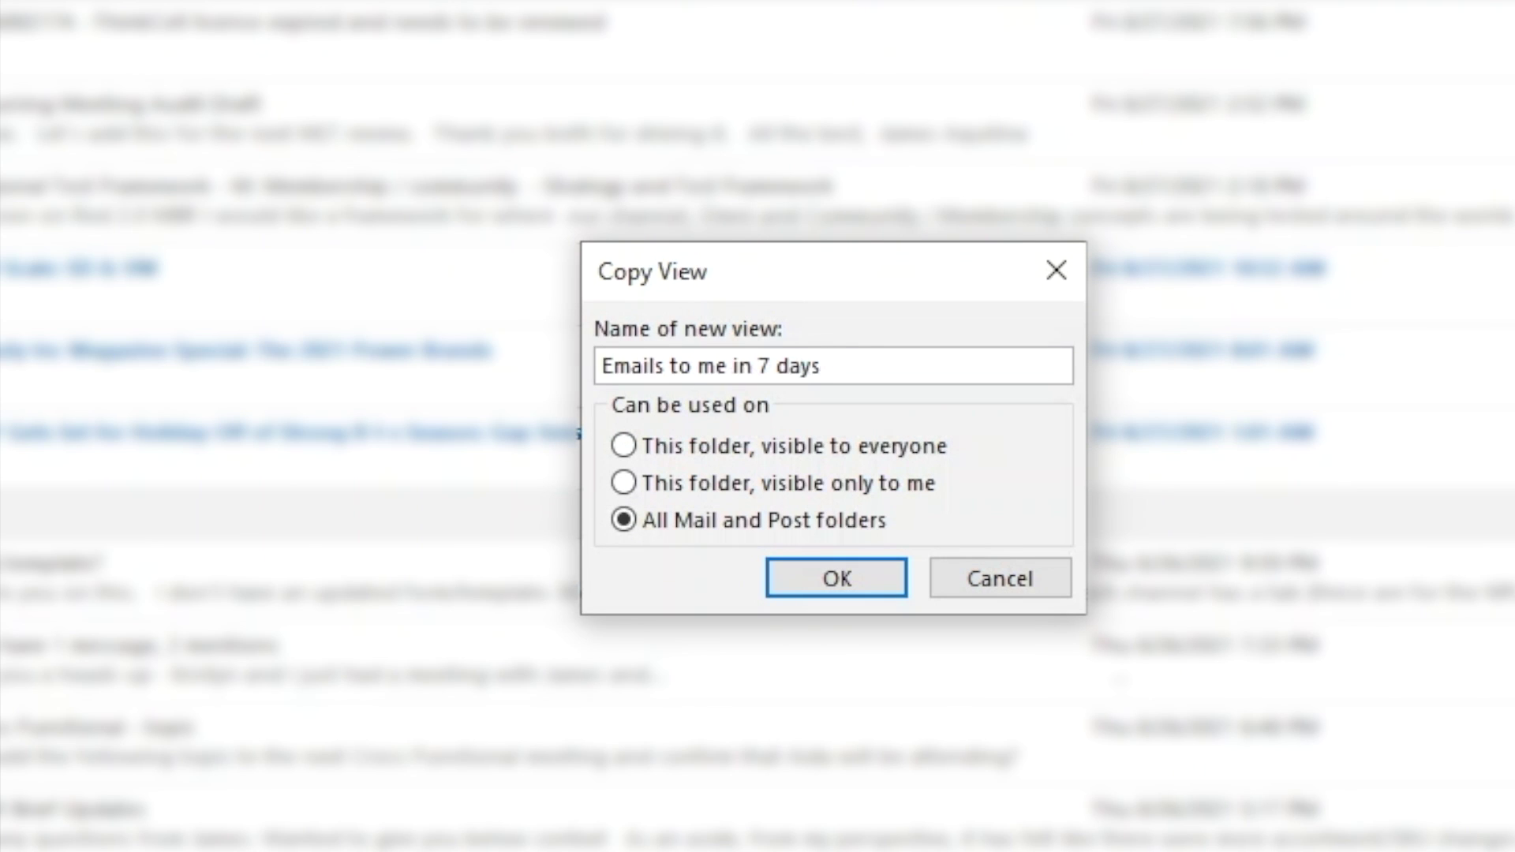
{"action": "left_click", "coordinate": [878, 484]}
{"action": "left_click", "coordinate": [852, 568]}
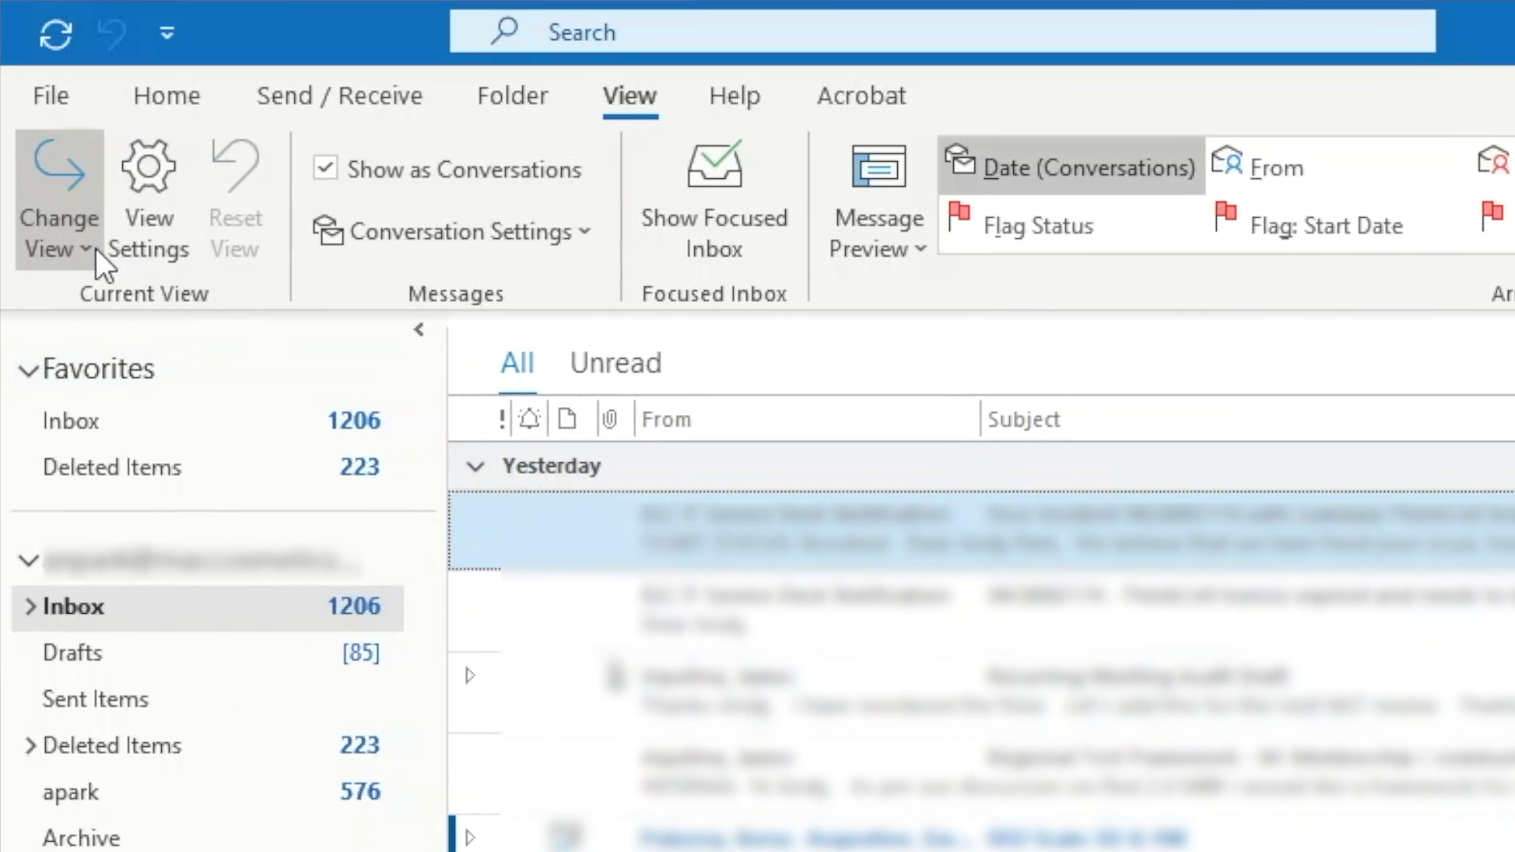
Step: Switch the inbox to the Compact view and open its advanced view settings
{"action": "left_click", "coordinate": [96, 248]}
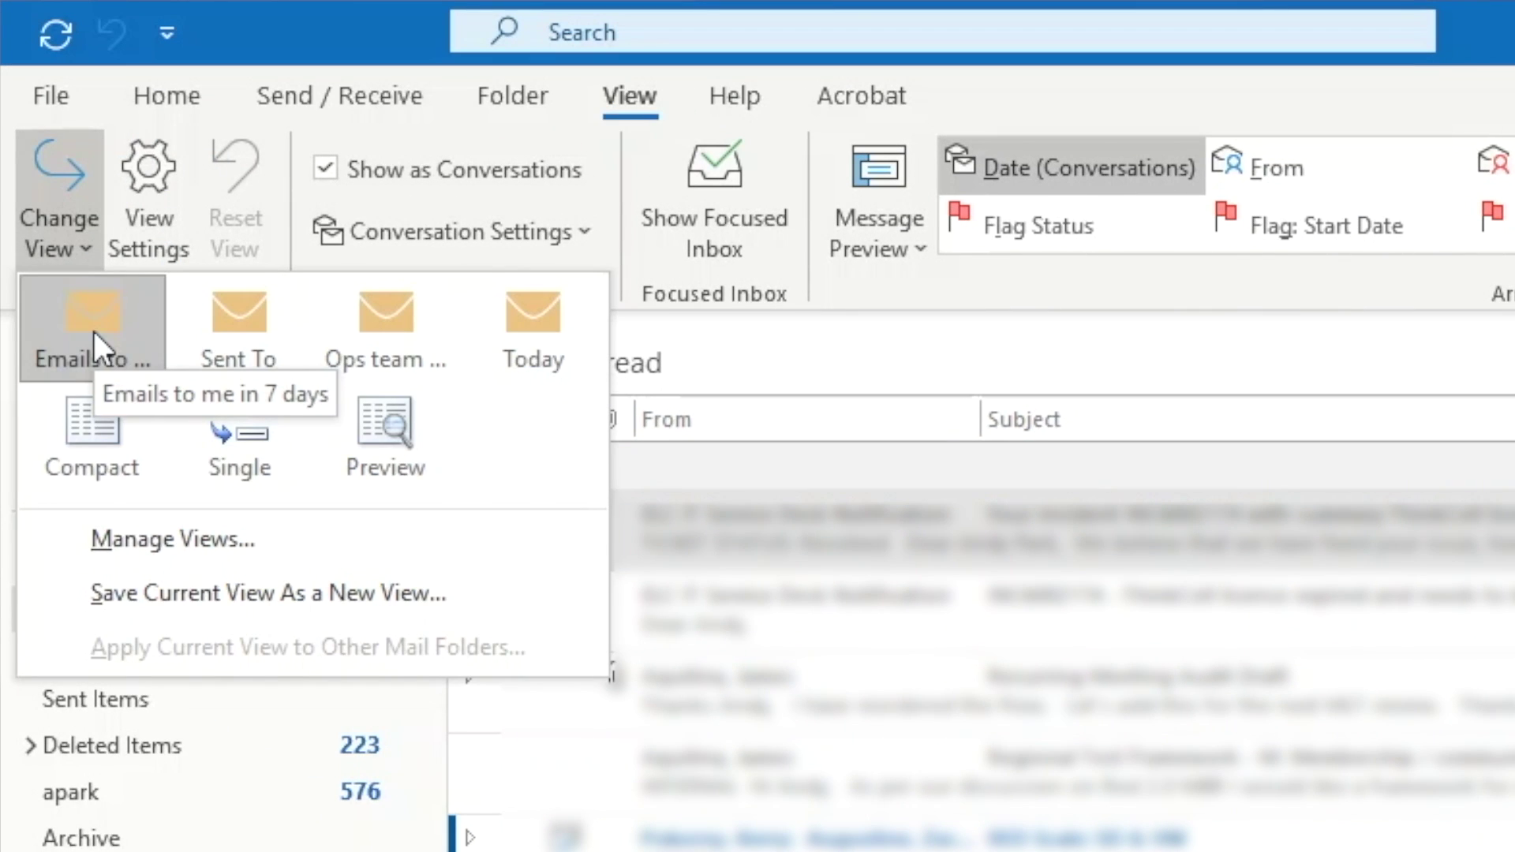
{"action": "left_click", "coordinate": [77, 436]}
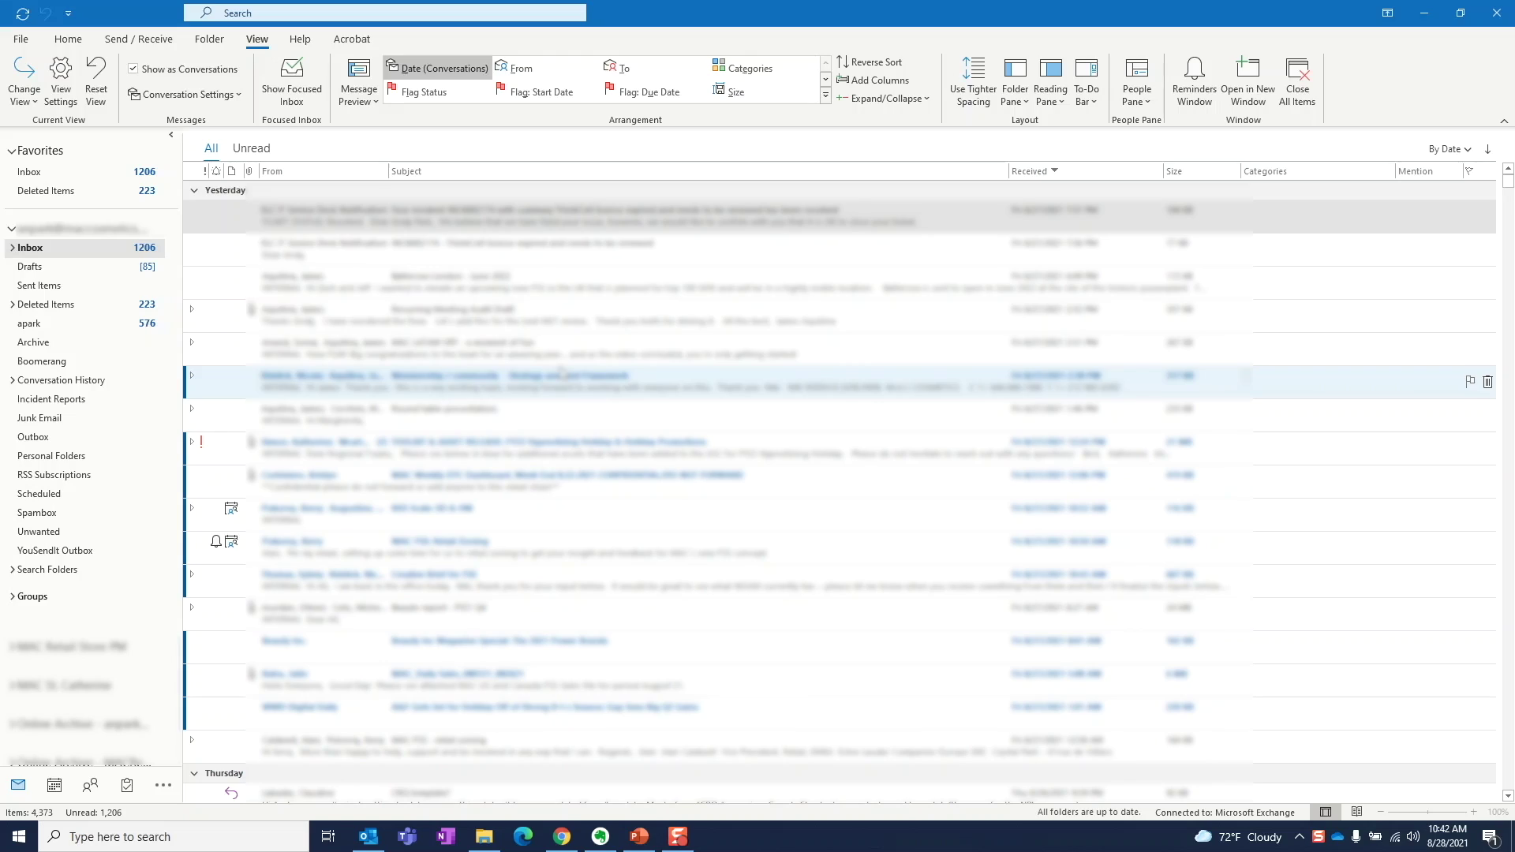
{"action": "left_click", "coordinate": [69, 101]}
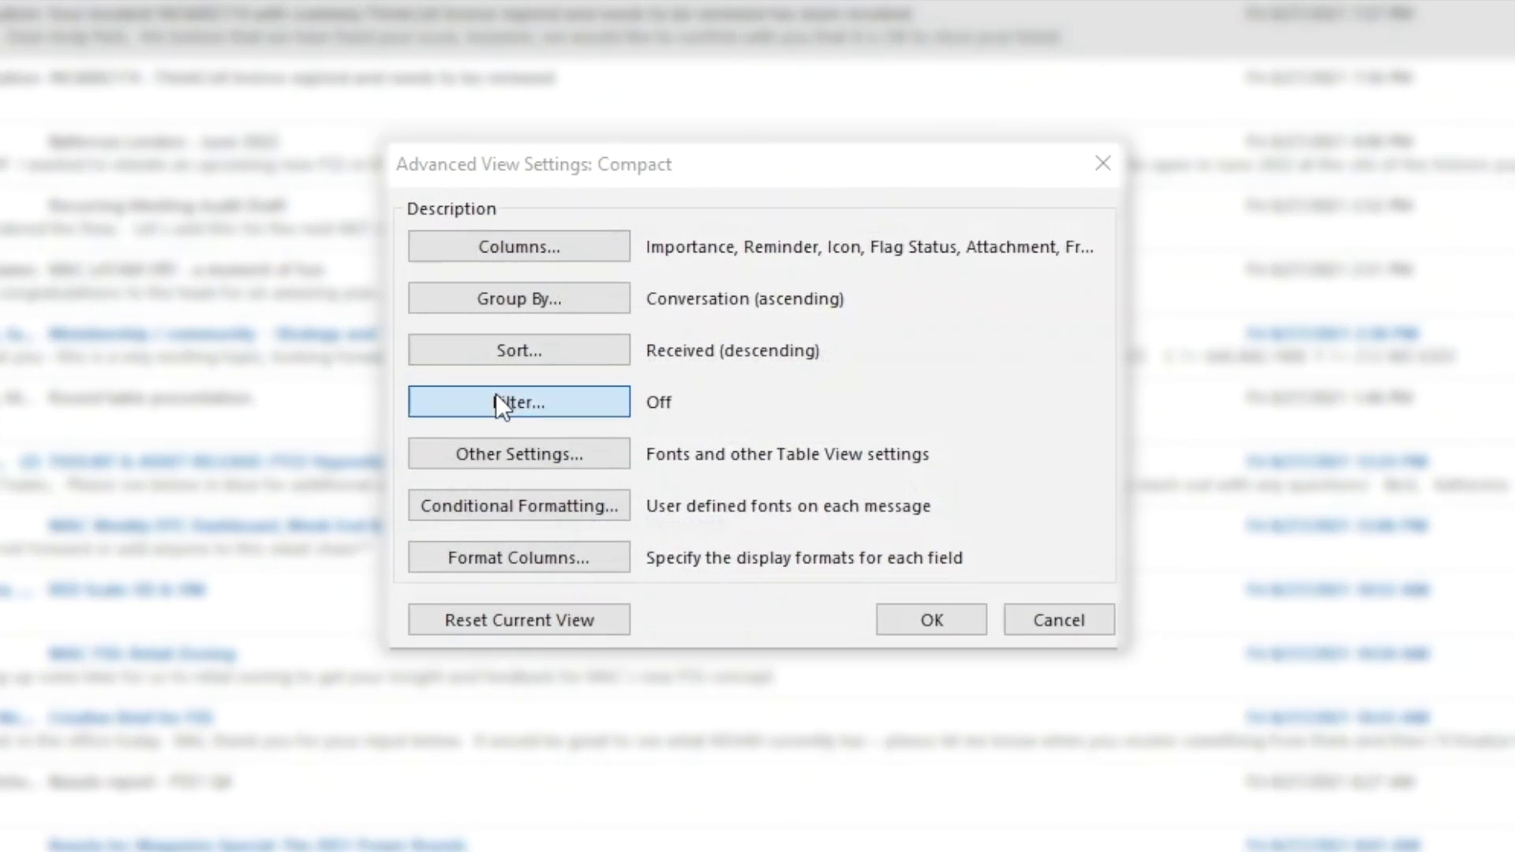
Step: Set the Compact view's filter to messages received Today and apply it
{"action": "left_click", "coordinate": [635, 411]}
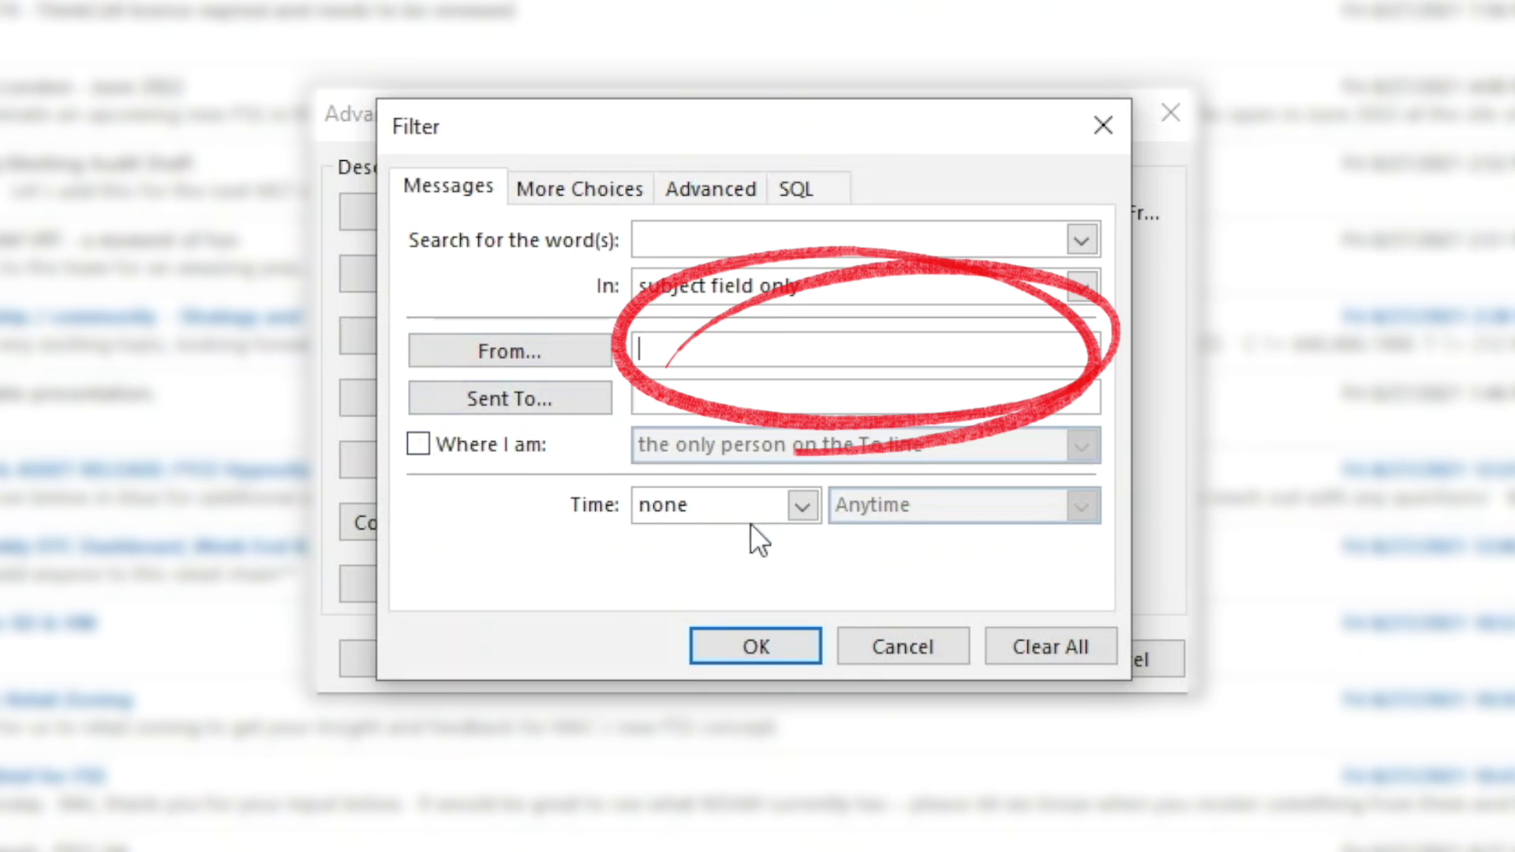
{"action": "left_click", "coordinate": [794, 521]}
{"action": "left_click", "coordinate": [710, 561]}
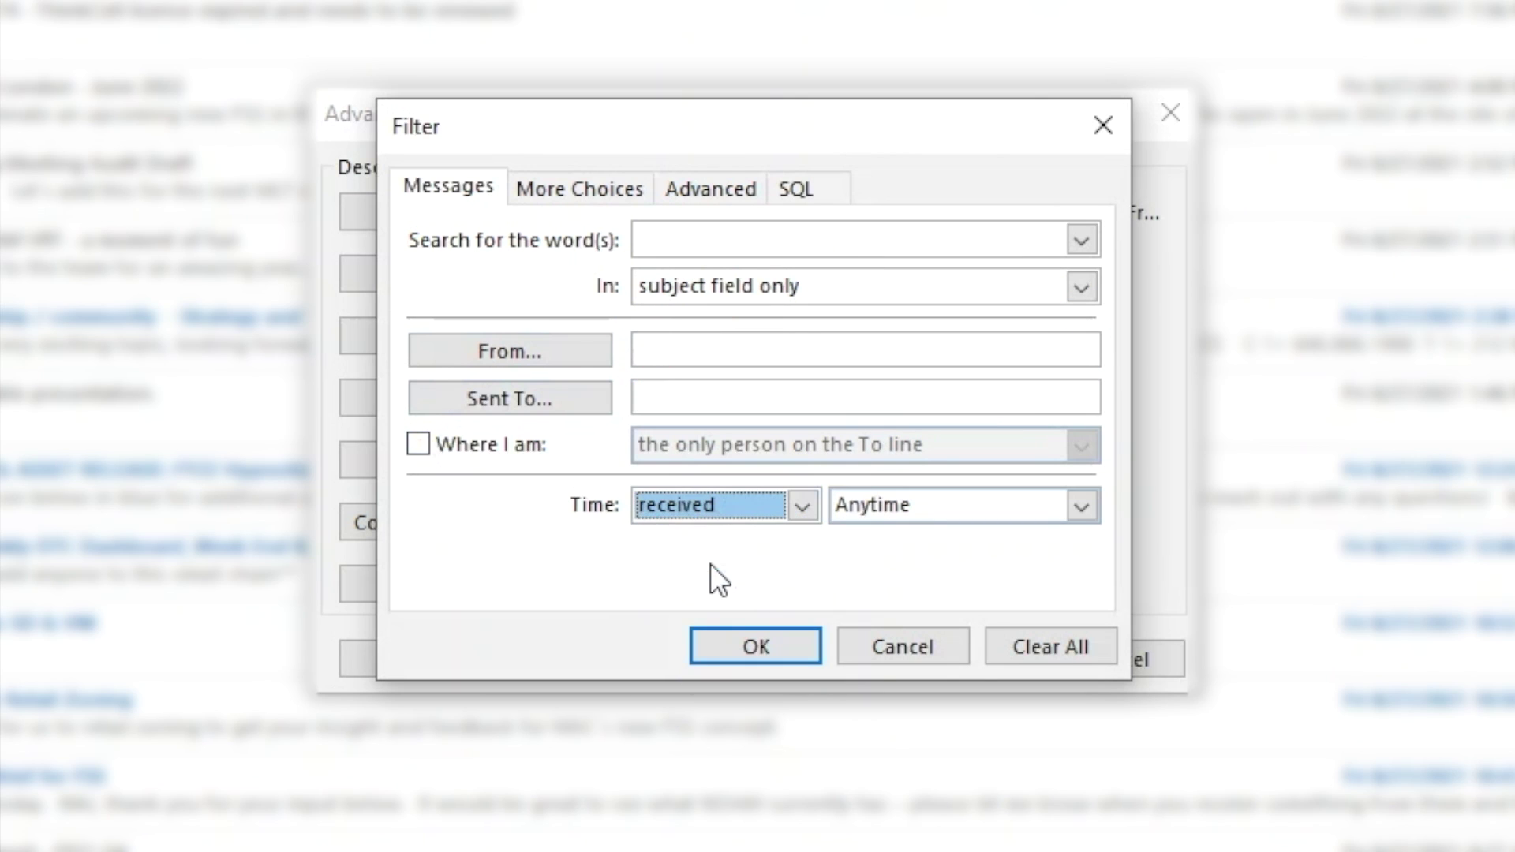
{"action": "left_click", "coordinate": [1083, 506]}
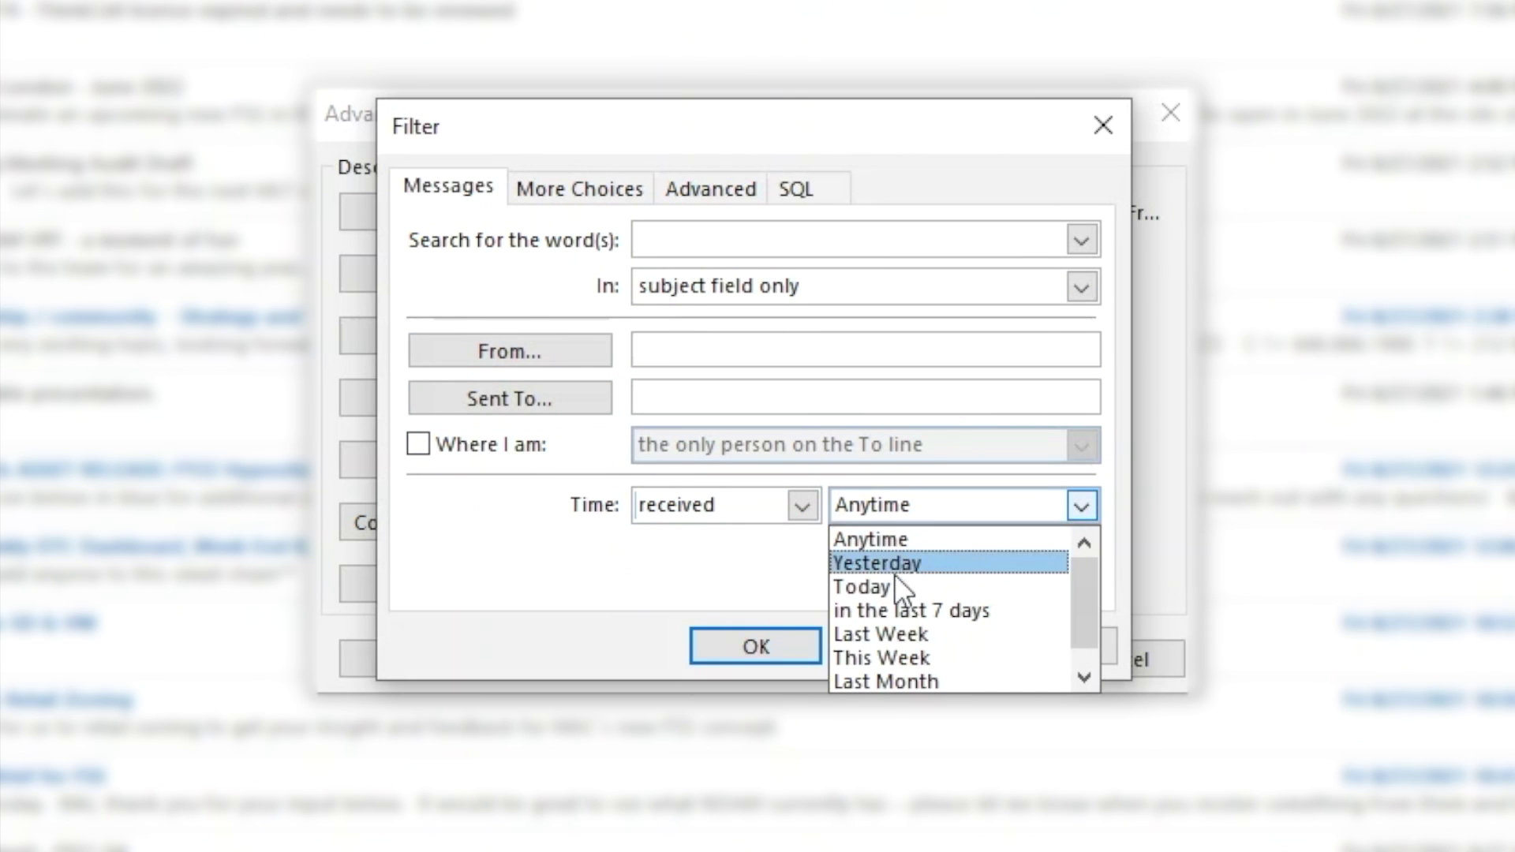
{"action": "key", "text": "Escape"}
{"action": "key", "text": "Down"}
{"action": "key", "text": "Down"}
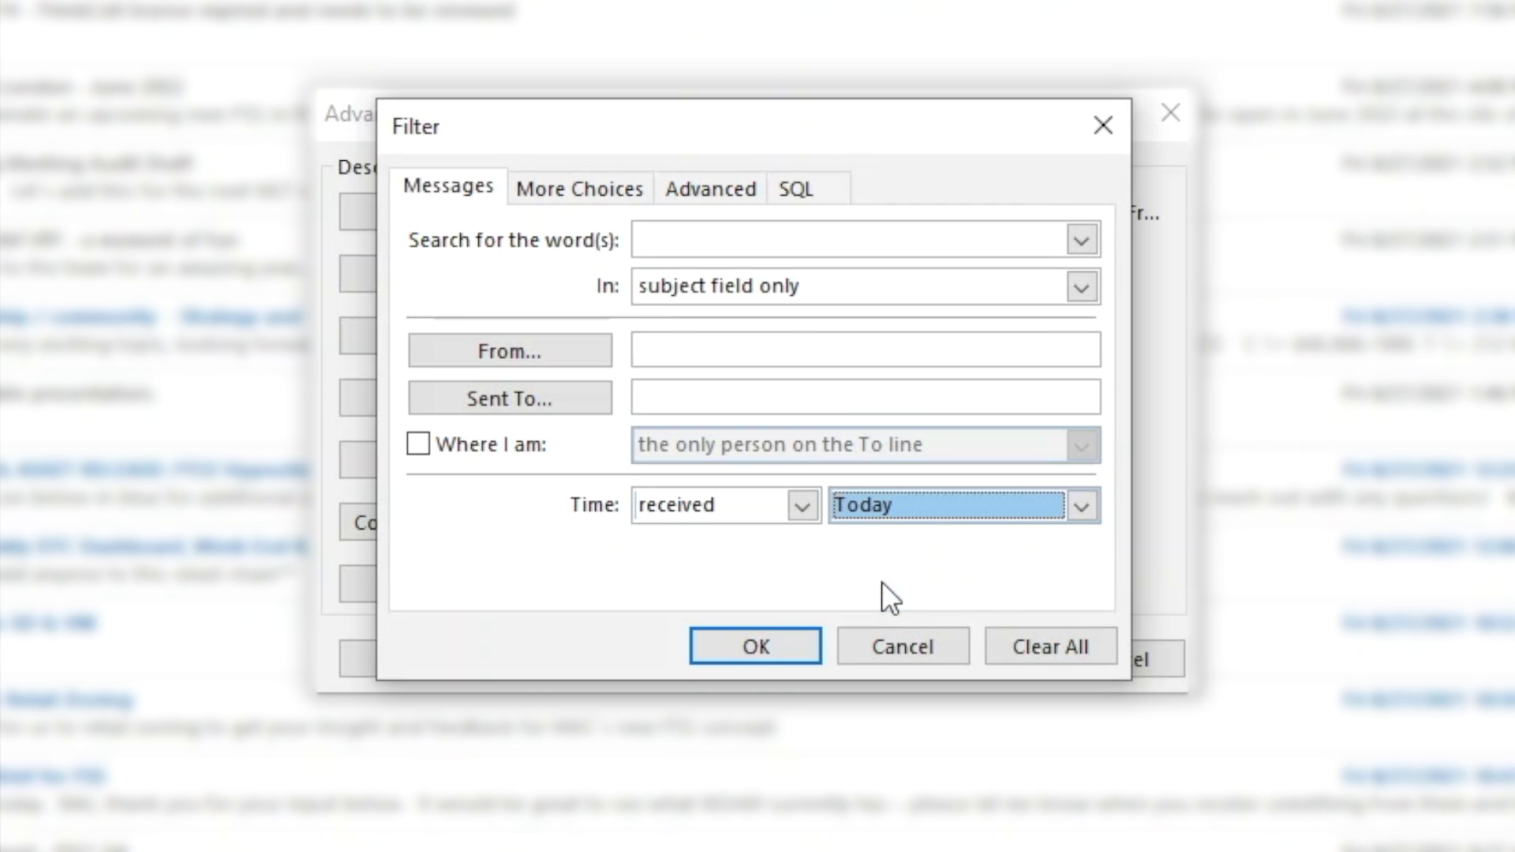
{"action": "left_click", "coordinate": [781, 636]}
{"action": "left_click", "coordinate": [939, 655]}
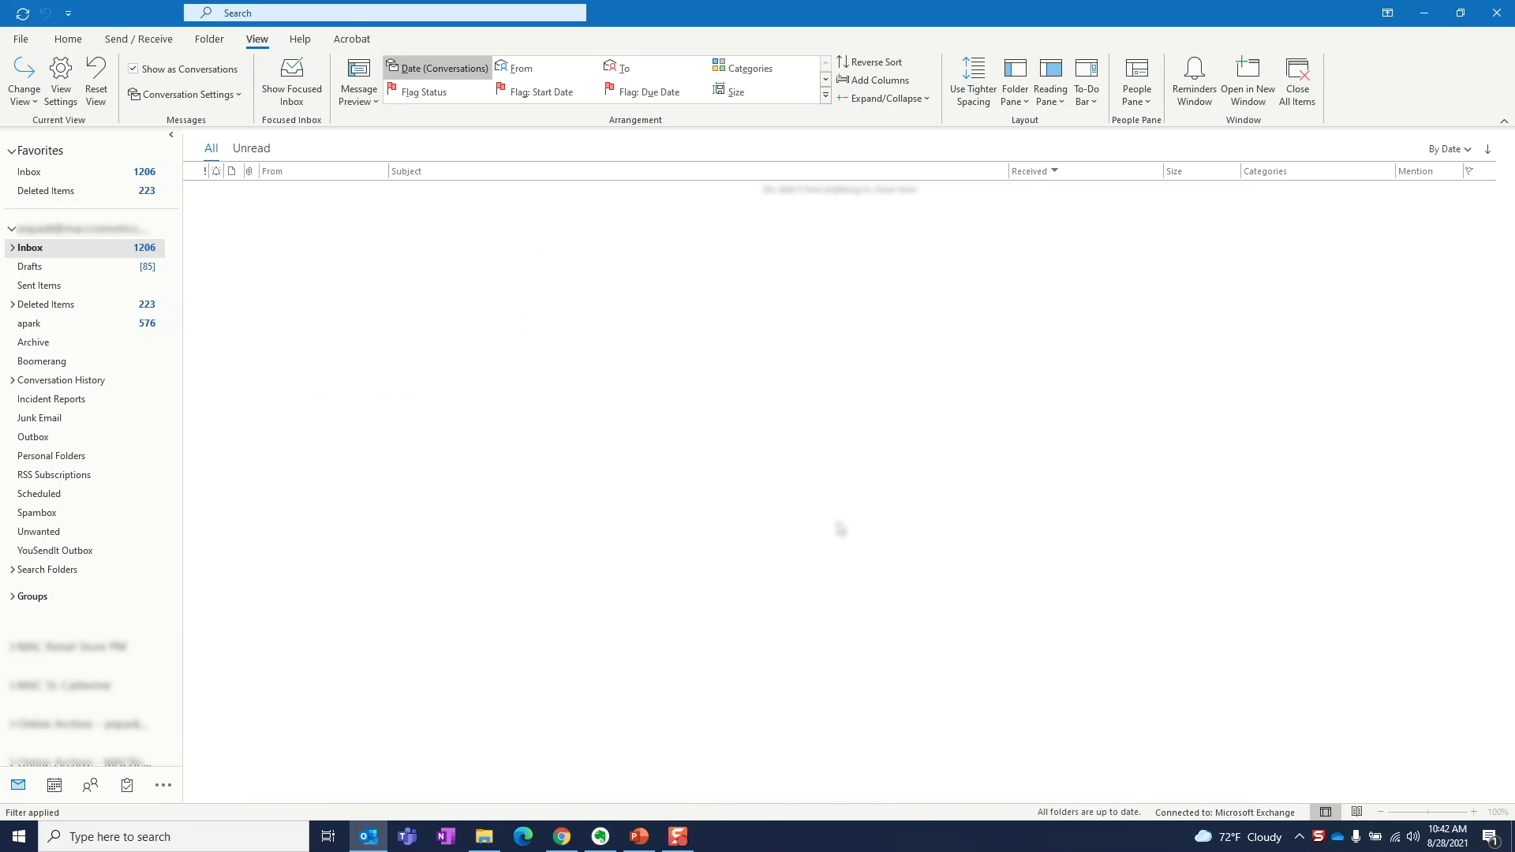